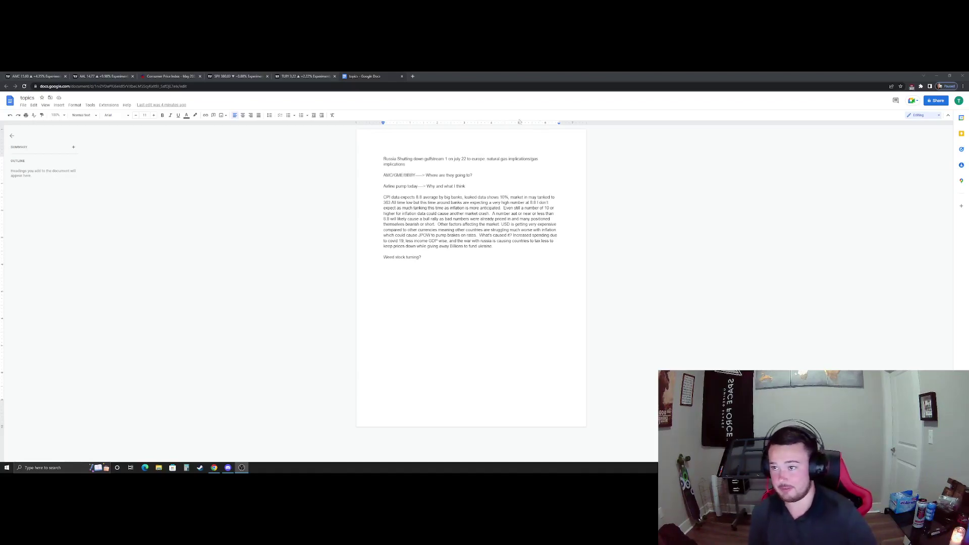
# Switch to the AMC chart in TradingView and fit the early-July price action in view.
pyautogui.click(31, 76)
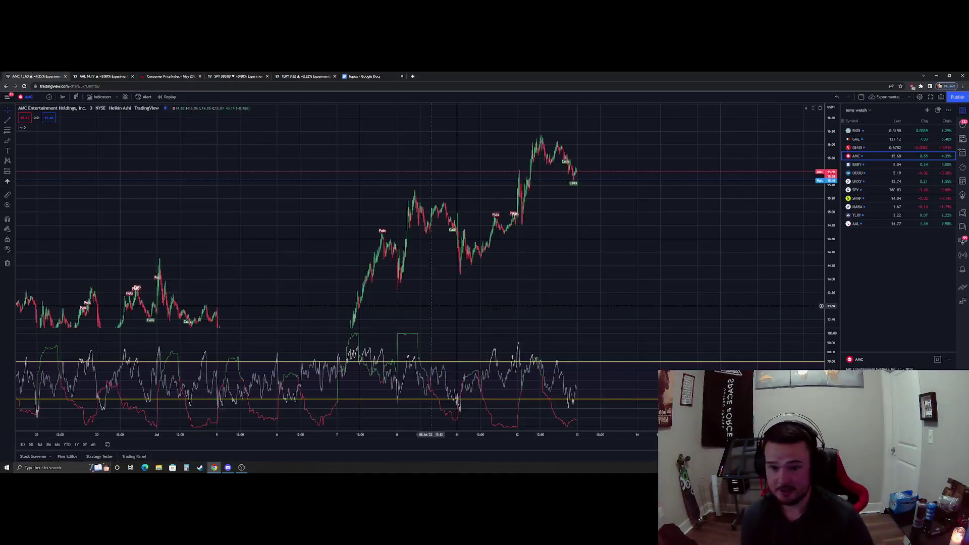
pyautogui.moveTo(617, 233); pyautogui.dragTo(564, 236)
pyautogui.moveTo(483, 258)
pyautogui.mouseDown()
pyautogui.moveTo(530, 219)
pyautogui.moveTo(477, 243)
pyautogui.mouseUp()
pyautogui.doubleClick(828, 201)
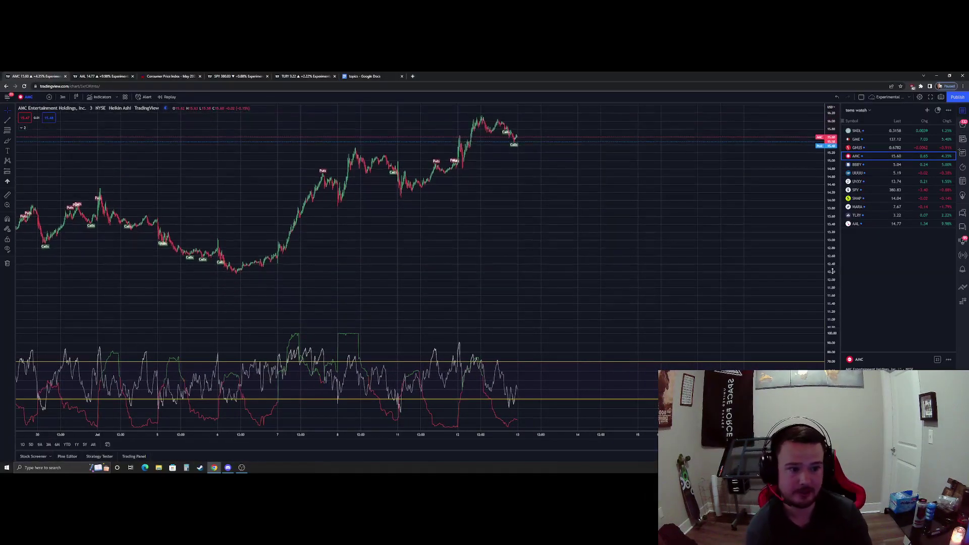
# Place a long position on the AMC chart with its entry at the July 6 low and its target near the July 8 high.
pyautogui.click(13, 172)
pyautogui.click(46, 169)
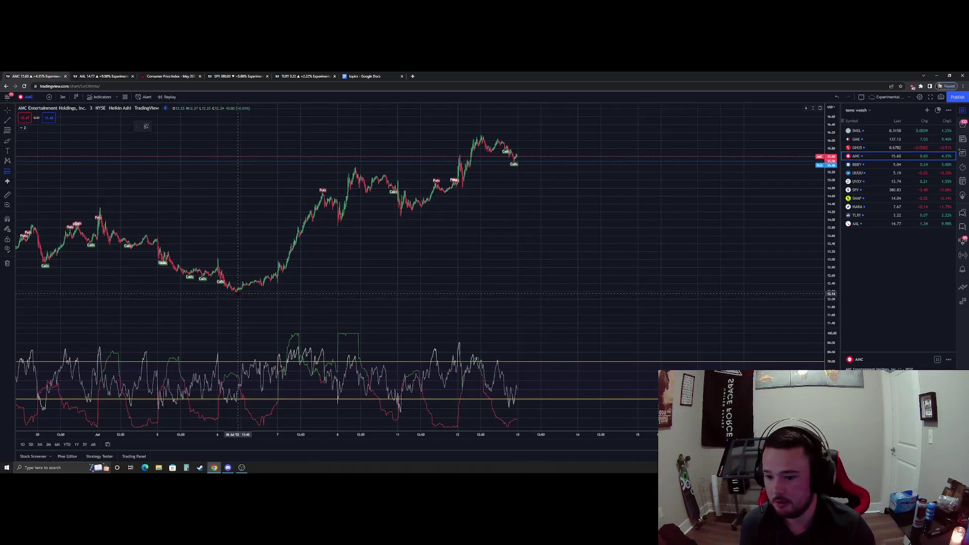
pyautogui.click(236, 293)
pyautogui.moveTo(235, 261); pyautogui.dragTo(237, 167)
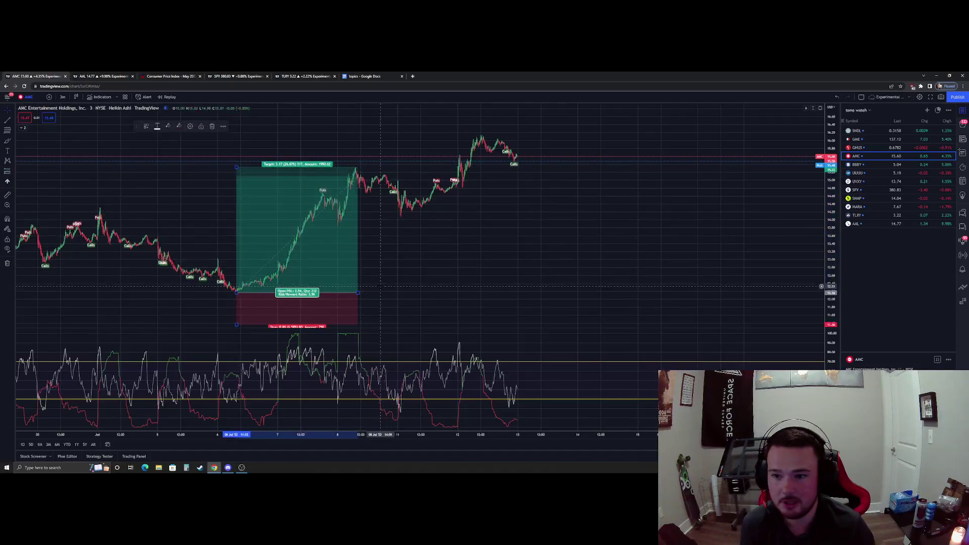
# Move the long position to the July 11 low and lower its target to the July 12 high.
pyautogui.moveTo(312, 259); pyautogui.dragTo(477, 186)
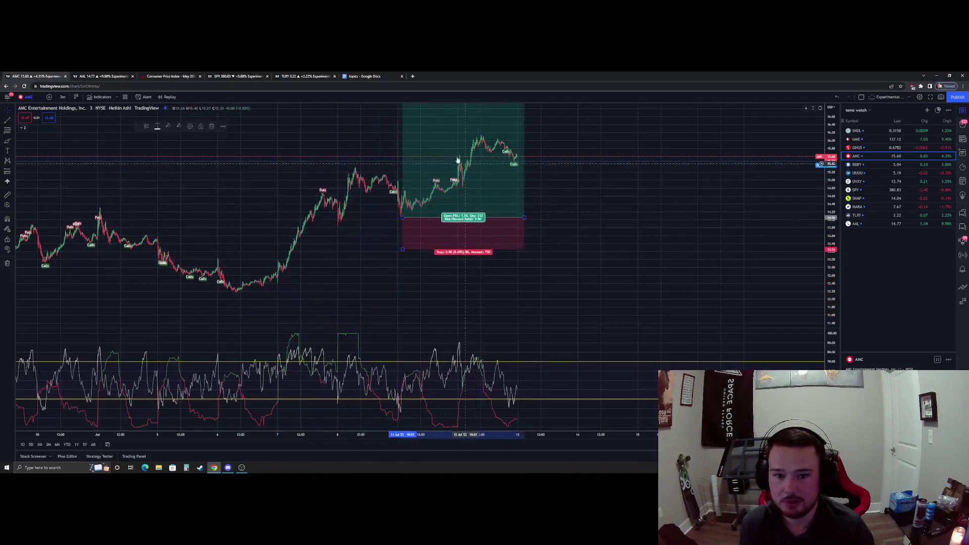
pyautogui.moveTo(417, 108); pyautogui.dragTo(417, 217)
pyautogui.moveTo(588, 273); pyautogui.dragTo(557, 232)
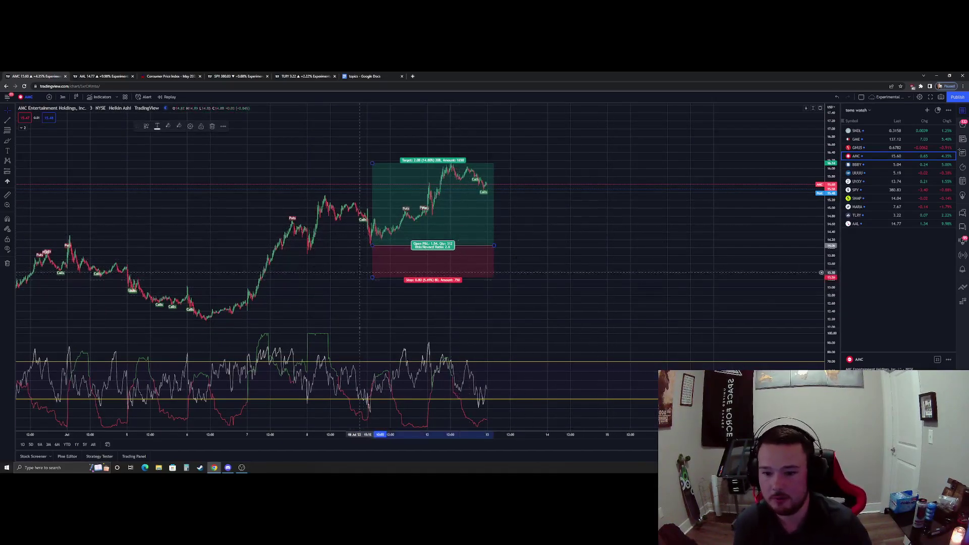
# Lower the long position's entry to the level of the July 6 low, and delete the drawing.
pyautogui.moveTo(372, 245); pyautogui.dragTo(373, 327)
pyautogui.moveTo(372, 262); pyautogui.dragTo(368, 321)
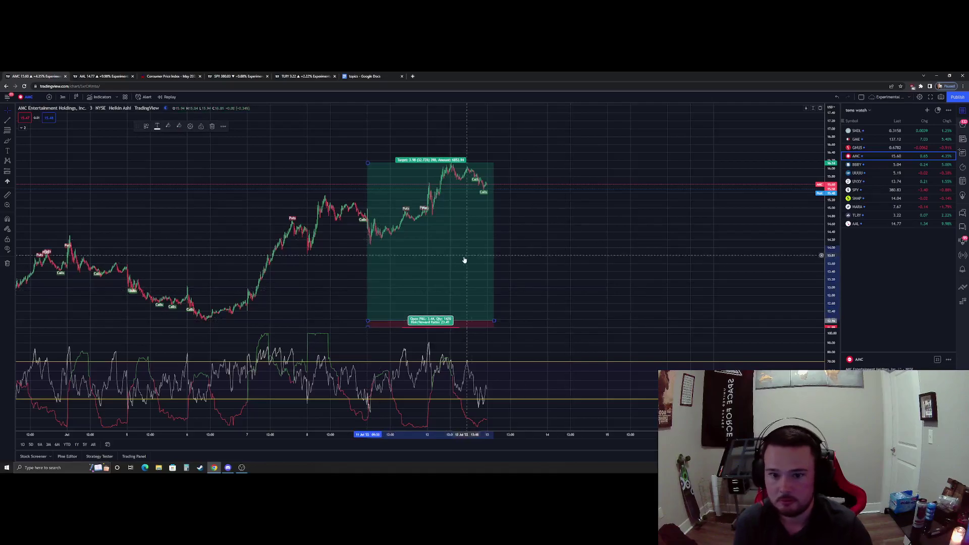
pyautogui.press('Delete')
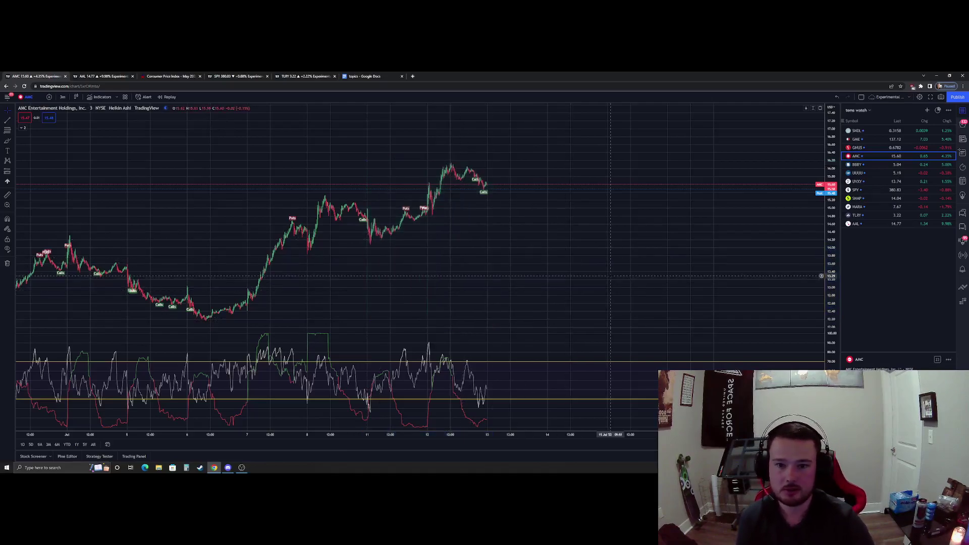
# Open the BBBY chart from the watchlist and compress its price scale to examine the whole early-July move.
pyautogui.click(886, 164)
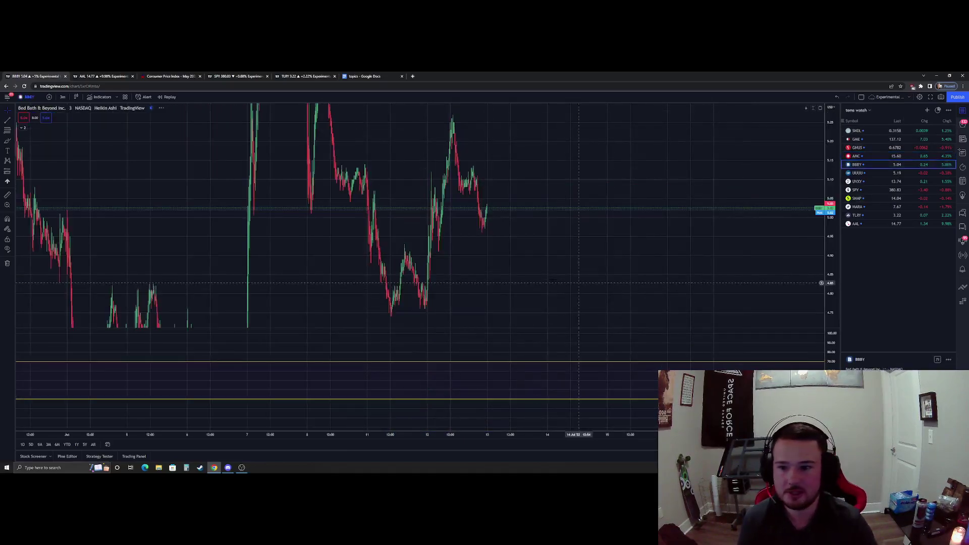
pyautogui.scroll(-5, 703, 145)
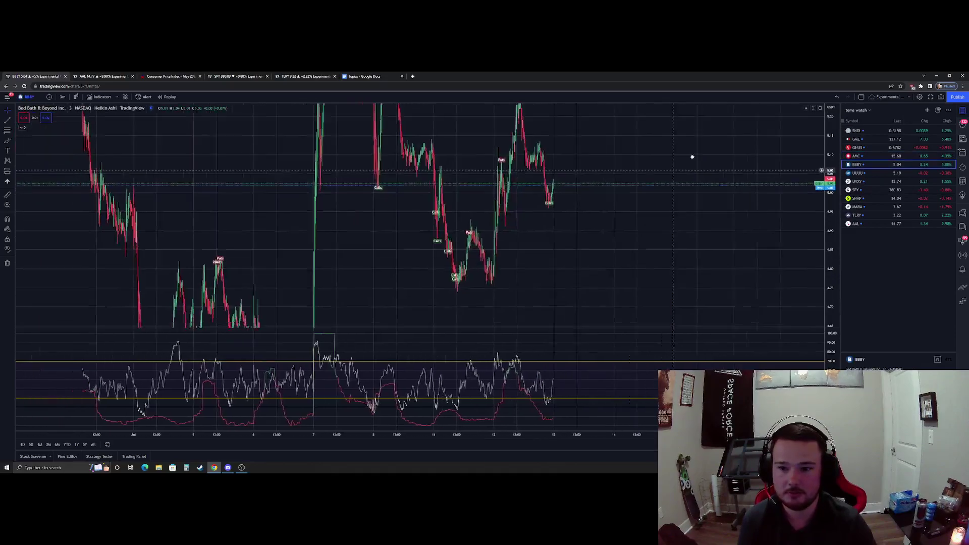
pyautogui.moveTo(830, 207); pyautogui.dragTo(827, 330)
pyautogui.moveTo(353, 202); pyautogui.dragTo(287, 242)
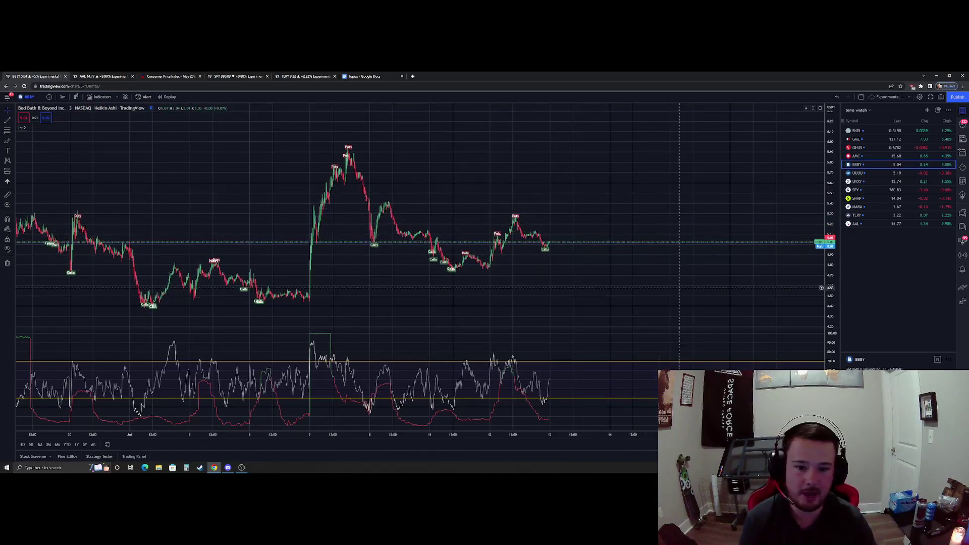
# Open the GME chart from the watchlist and examine its price action from early July to the latest candles.
pyautogui.click(880, 141)
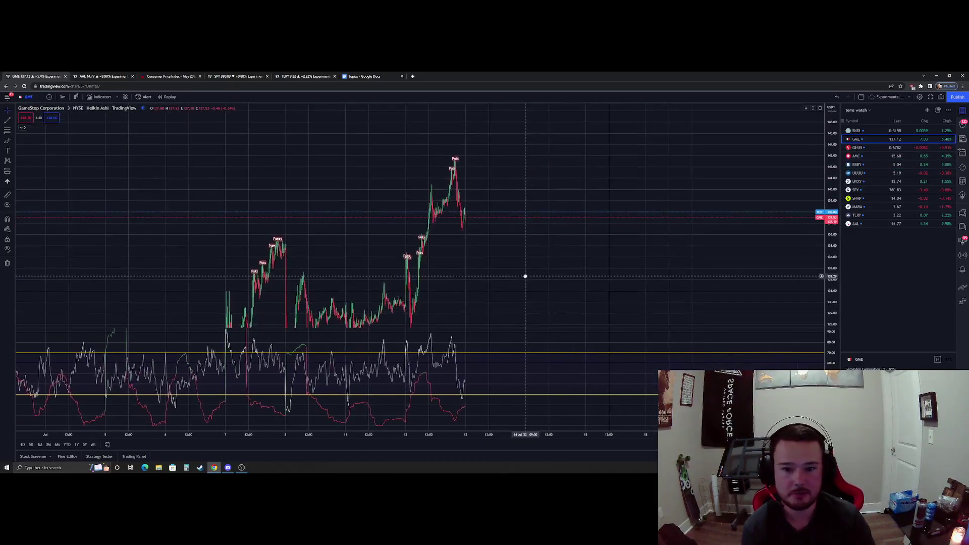
pyautogui.hscroll(-5, 526, 277)
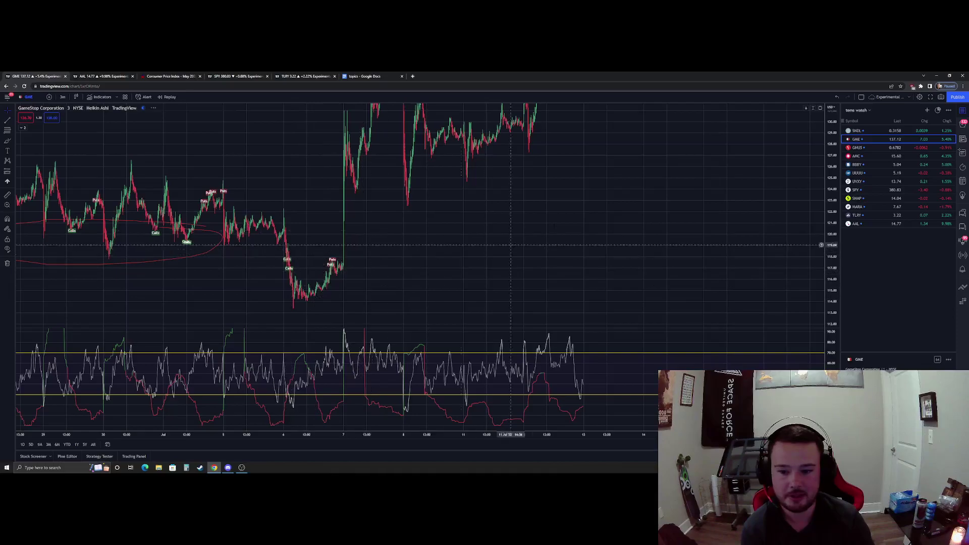
pyautogui.hscroll(2, 527, 240)
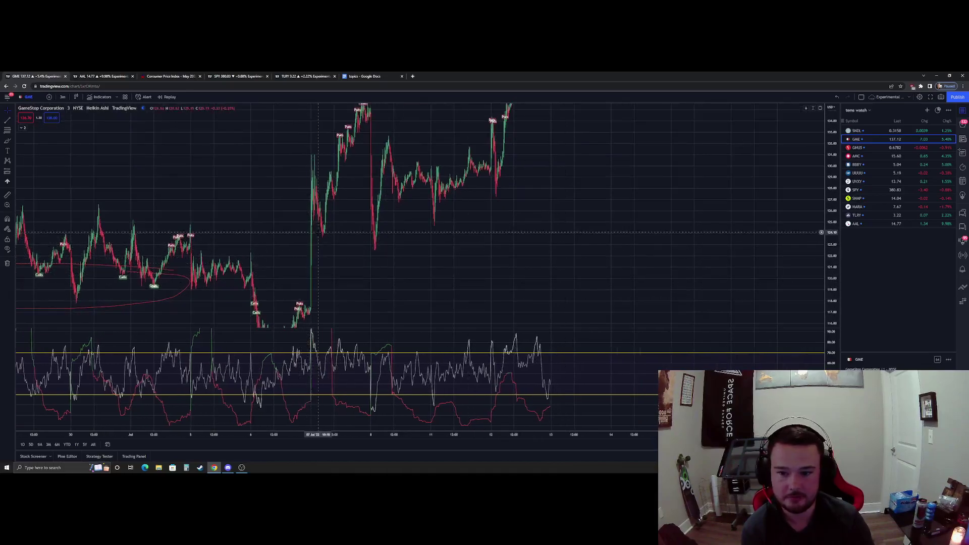
pyautogui.hscroll(2, 454, 239)
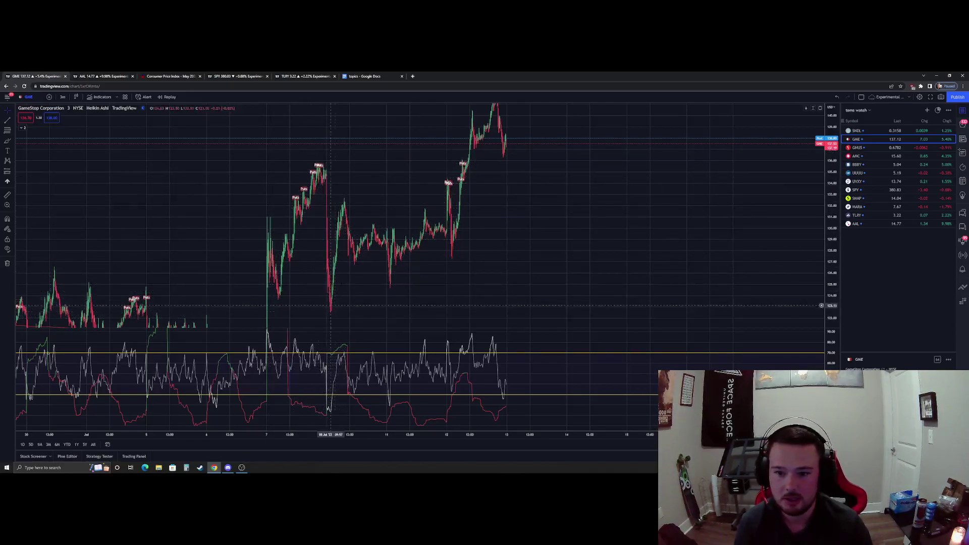
pyautogui.moveTo(524, 265); pyautogui.dragTo(446, 272)
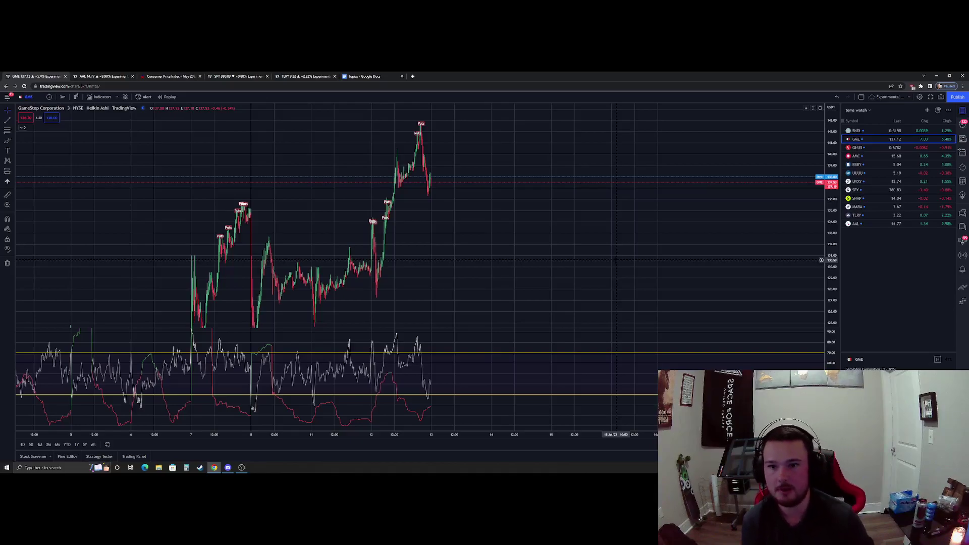
# Check the topics notes in Google Docs and return to the GME chart in TradingView.
pyautogui.click(371, 76)
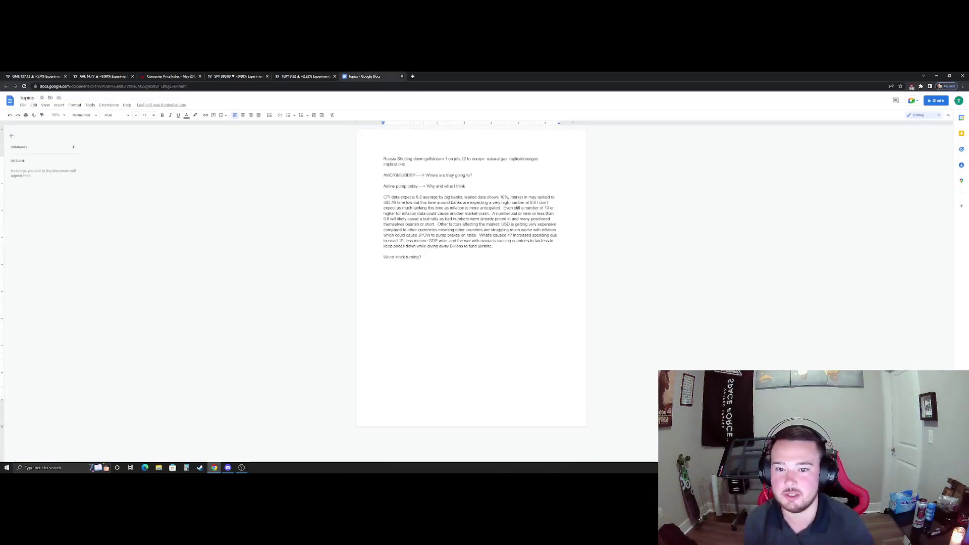
pyautogui.click(96, 76)
pyautogui.click(35, 76)
# Circle the Puts signals at the July 12 peak and on the climb before it with the Brush tool.
pyautogui.moveTo(409, 198); pyautogui.dragTo(475, 240)
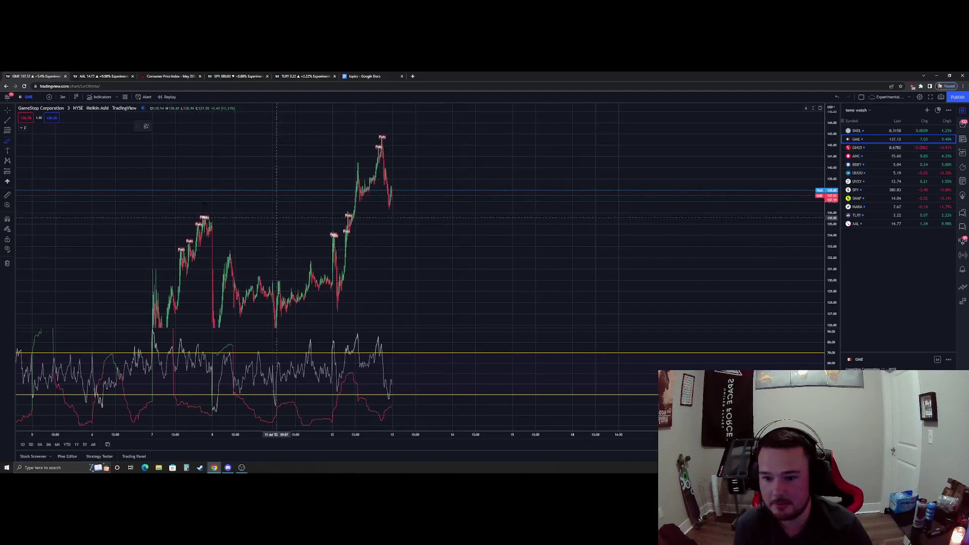
pyautogui.scroll(3, 424, 237)
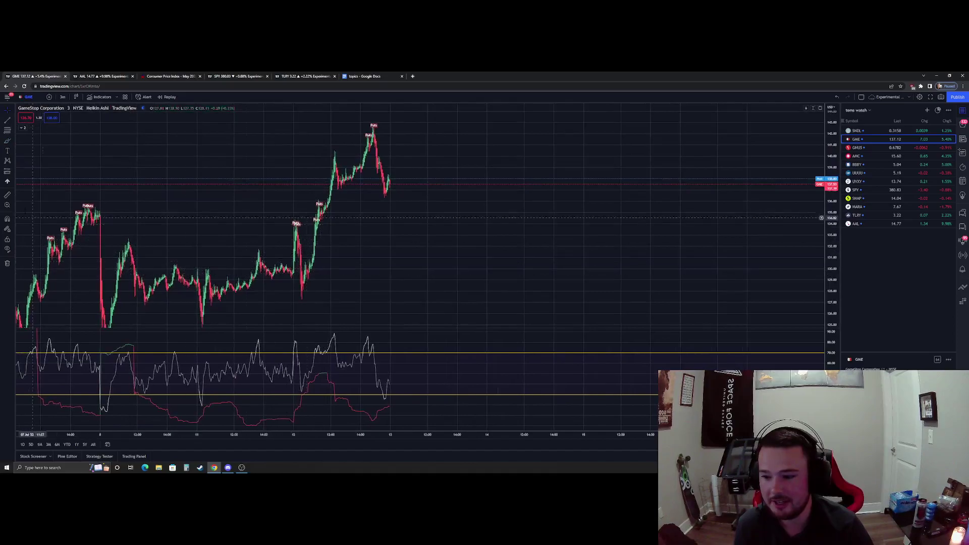
pyautogui.click(7, 140)
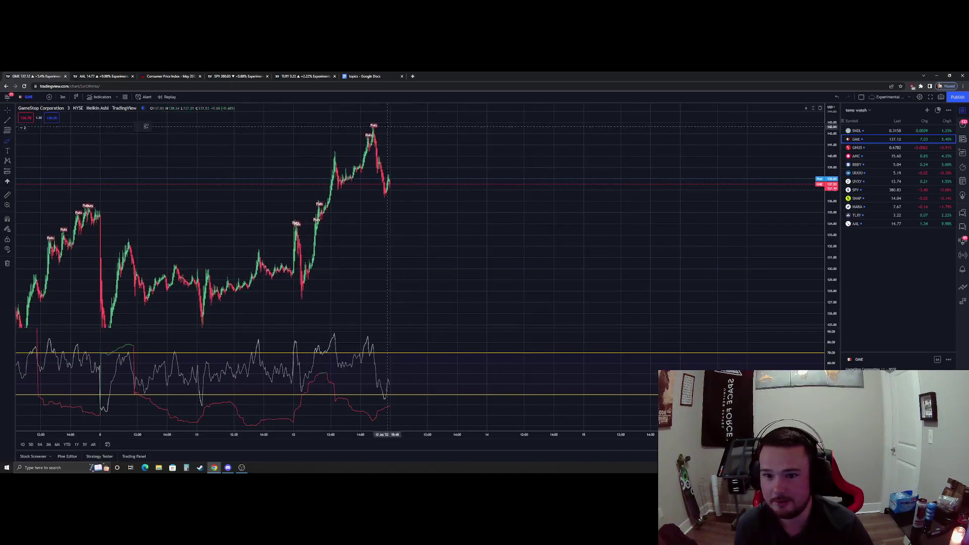
pyautogui.moveTo(373, 120)
pyautogui.mouseDown()
pyautogui.moveTo(382, 137)
pyautogui.moveTo(379, 121)
pyautogui.mouseUp()
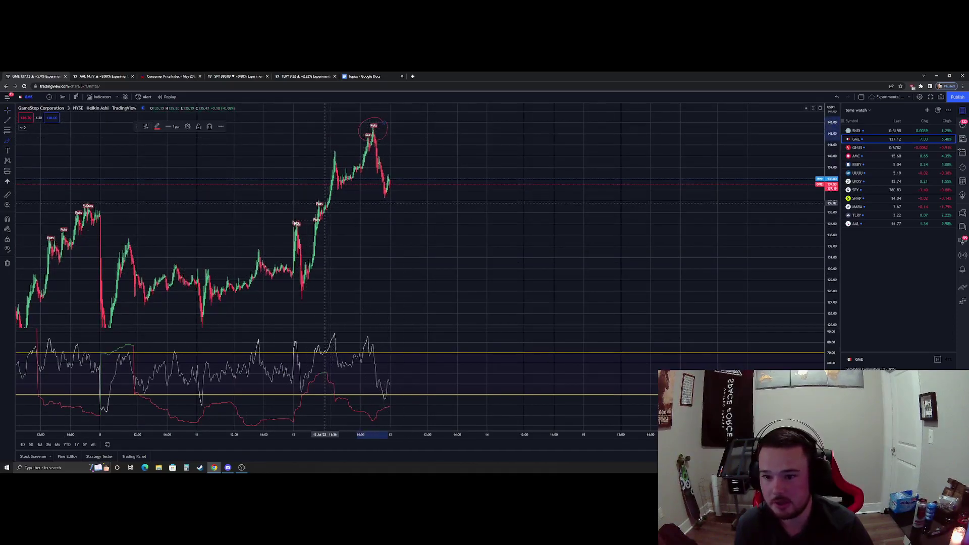
pyautogui.moveTo(320, 202)
pyautogui.mouseDown()
pyautogui.moveTo(314, 223)
pyautogui.moveTo(318, 207)
pyautogui.mouseUp()
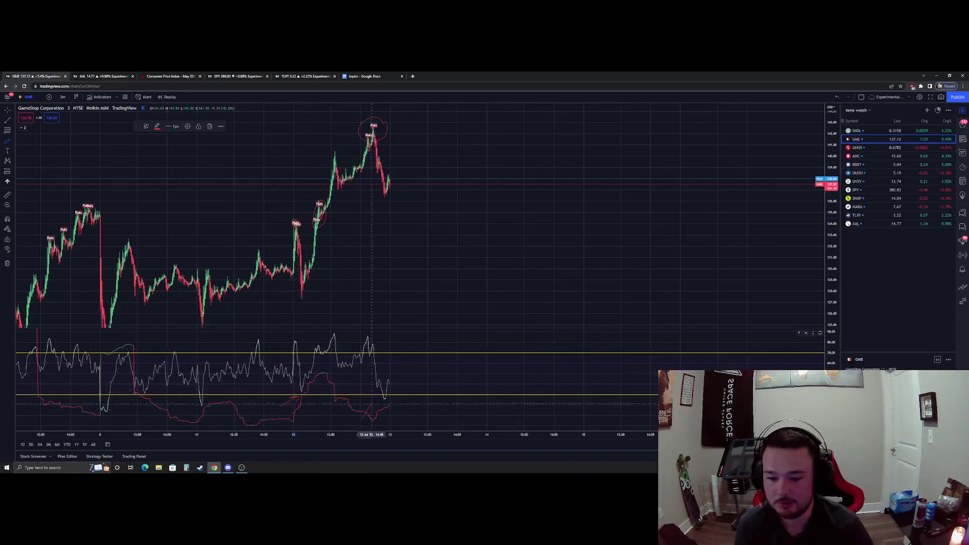
# Brush an arrow at the latest upturn in the indicator pane, a stroke below the last candles, and an arrow at the July 12 low.
pyautogui.moveTo(362, 419); pyautogui.dragTo(375, 405)
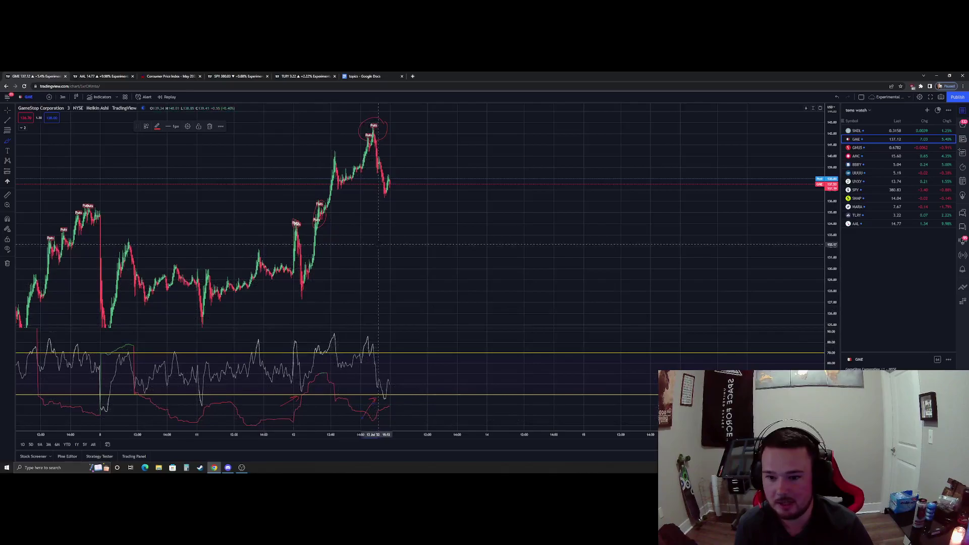
pyautogui.moveTo(379, 244); pyautogui.dragTo(390, 202)
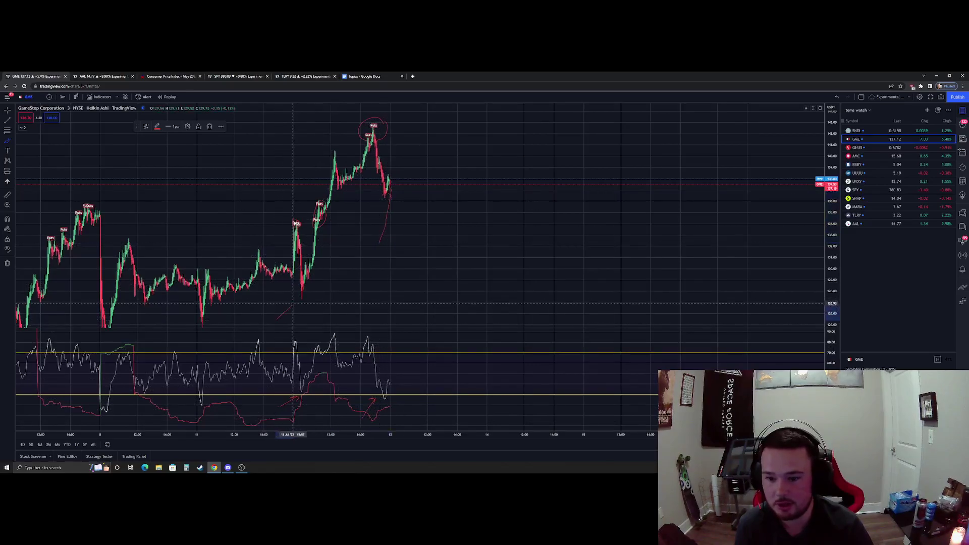
pyautogui.moveTo(276, 318); pyautogui.dragTo(296, 303)
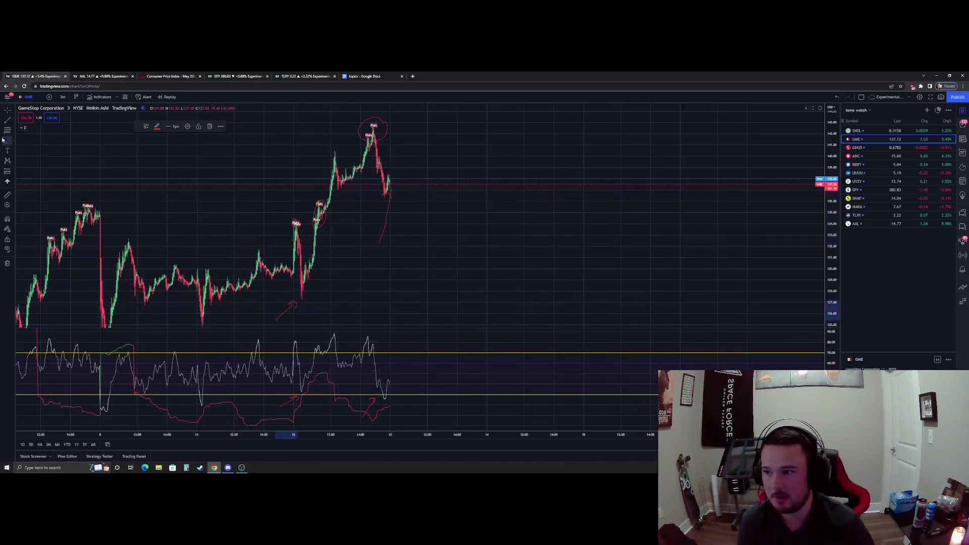
# Brush an arrow pointing at the July 8 low on the GME chart.
pyautogui.moveTo(230, 222); pyautogui.dragTo(302, 177)
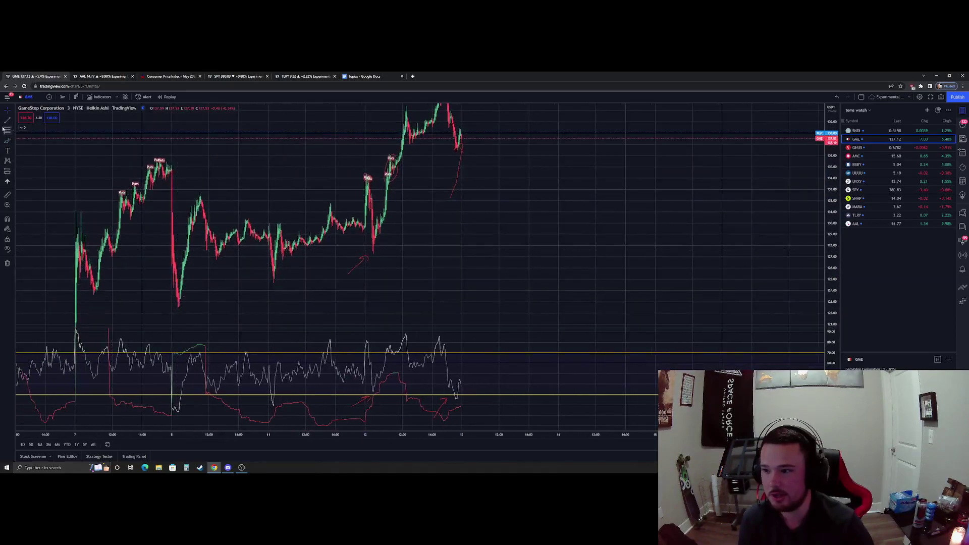
pyautogui.click(8, 143)
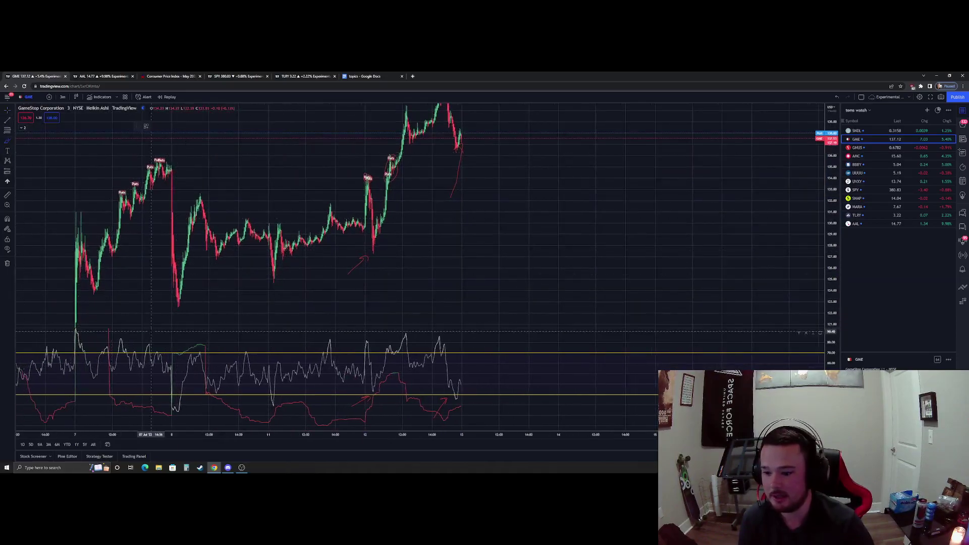
pyautogui.moveTo(149, 331)
pyautogui.mouseDown()
pyautogui.moveTo(168, 303)
pyautogui.moveTo(157, 301)
pyautogui.mouseUp()
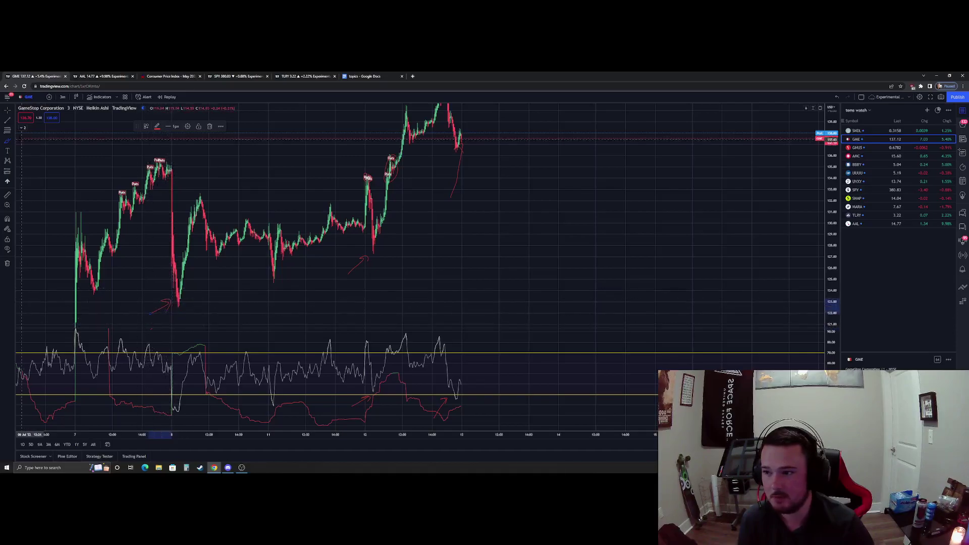
# Examine the GME chart from the July 6 low to the circled July 12 peak, comparing the marked lows.
pyautogui.hscroll(3, 355, 280)
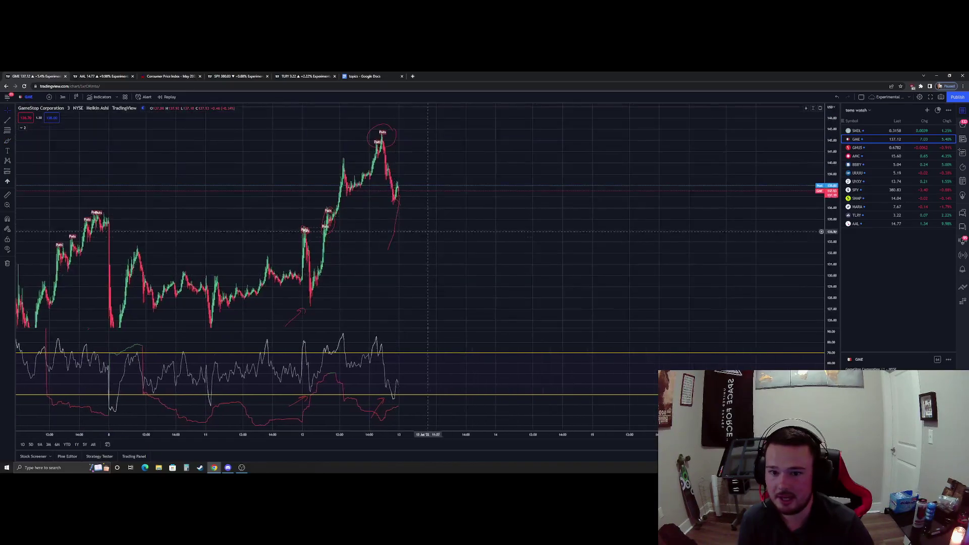
pyautogui.hscroll(-10, 432, 268)
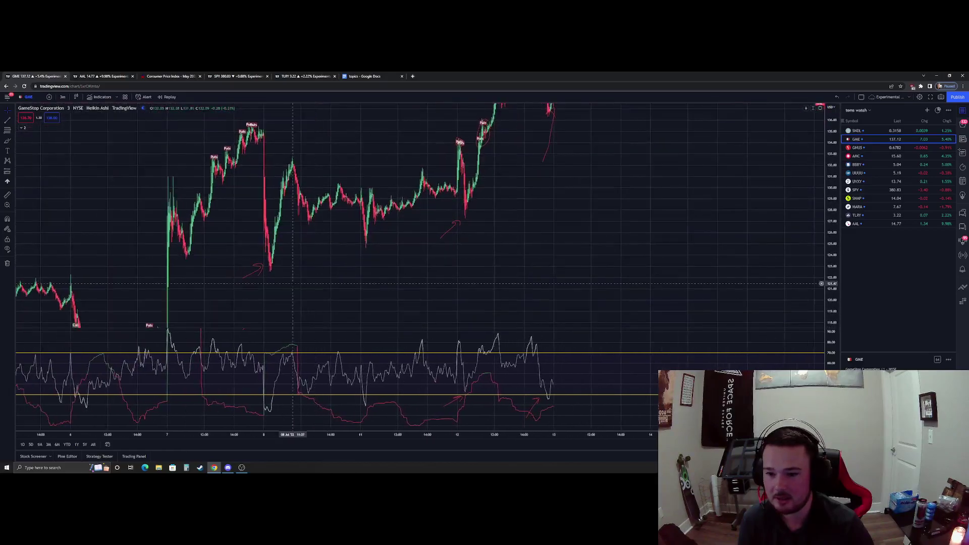
pyautogui.hscroll(8, 393, 220)
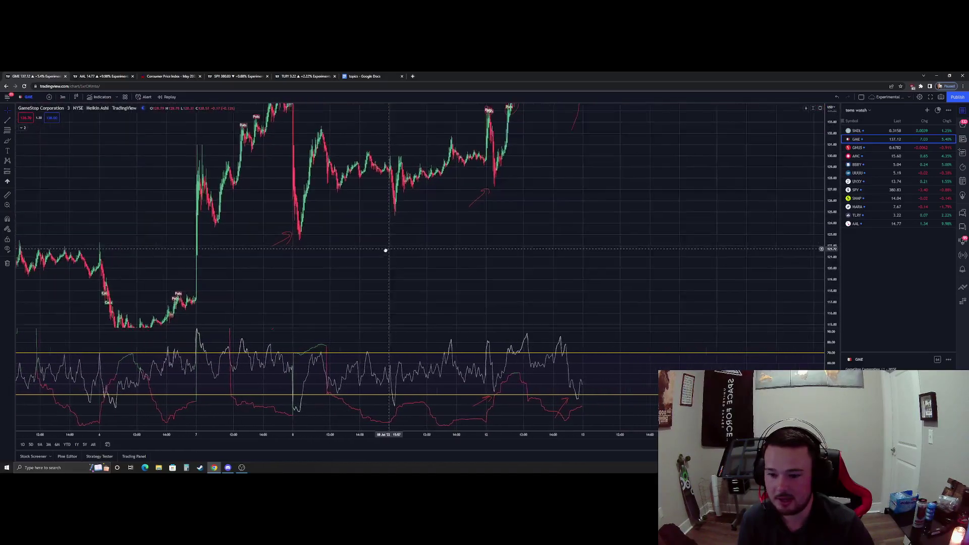
pyautogui.hscroll(3, 405, 247)
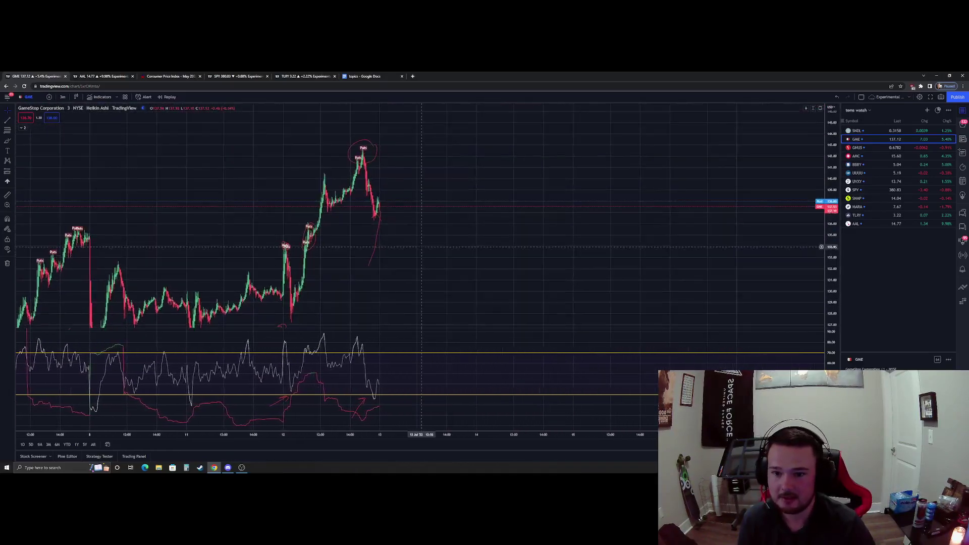
pyautogui.hscroll(-5, 409, 249)
pyautogui.hscroll(4, 452, 222)
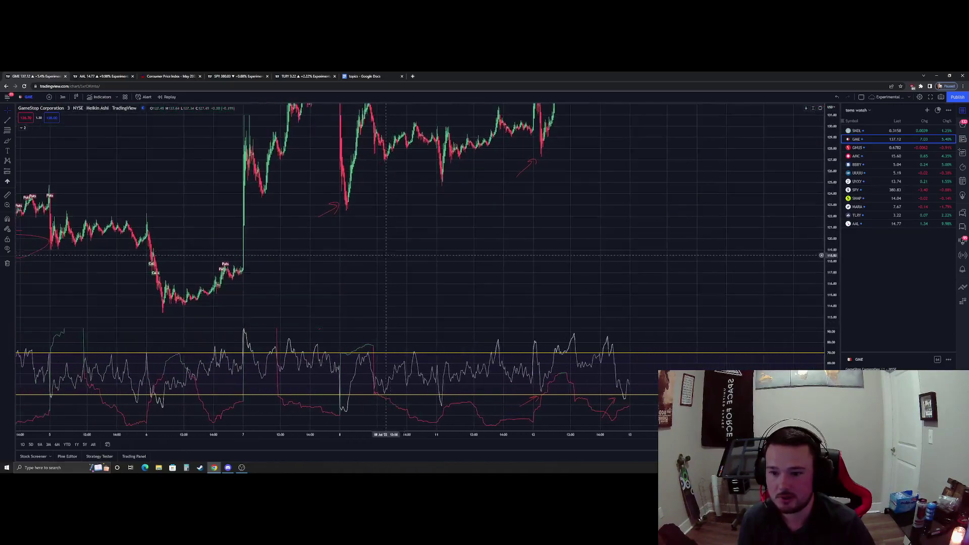
pyautogui.hscroll(3, 386, 259)
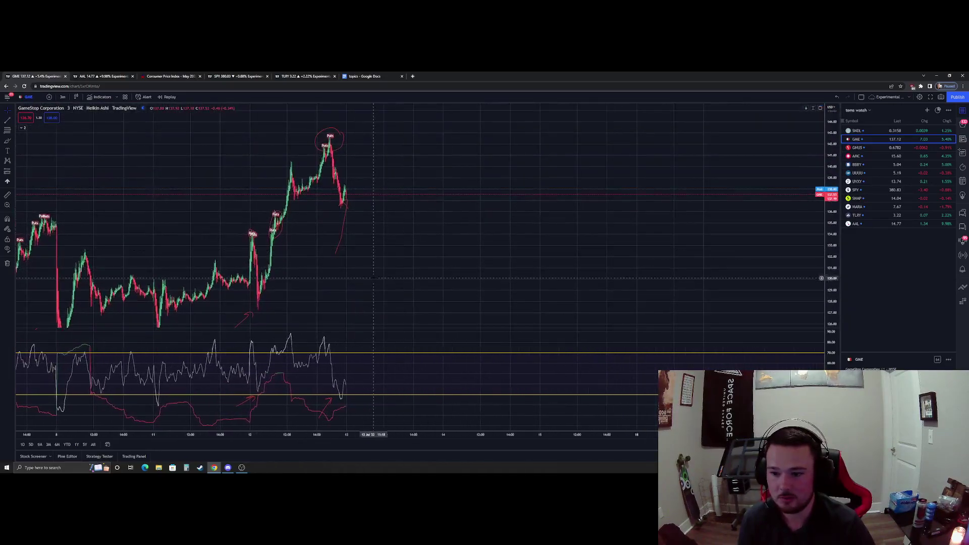
pyautogui.hscroll(-5, 414, 251)
pyautogui.hscroll(4, 404, 247)
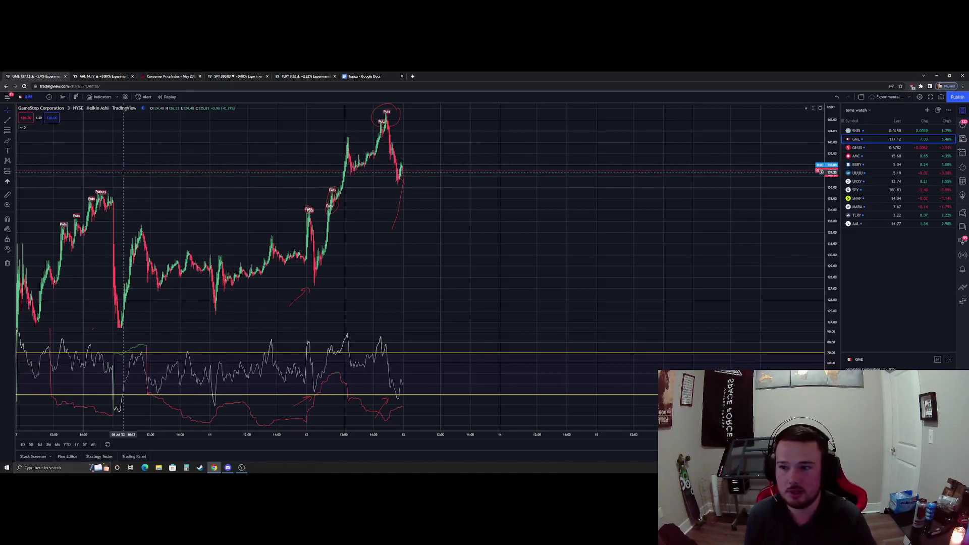
# Open the AMC chart and circle the two latest Calls signals on the July 12 decline with the Brush tool.
pyautogui.moveTo(535, 240); pyautogui.dragTo(434, 245)
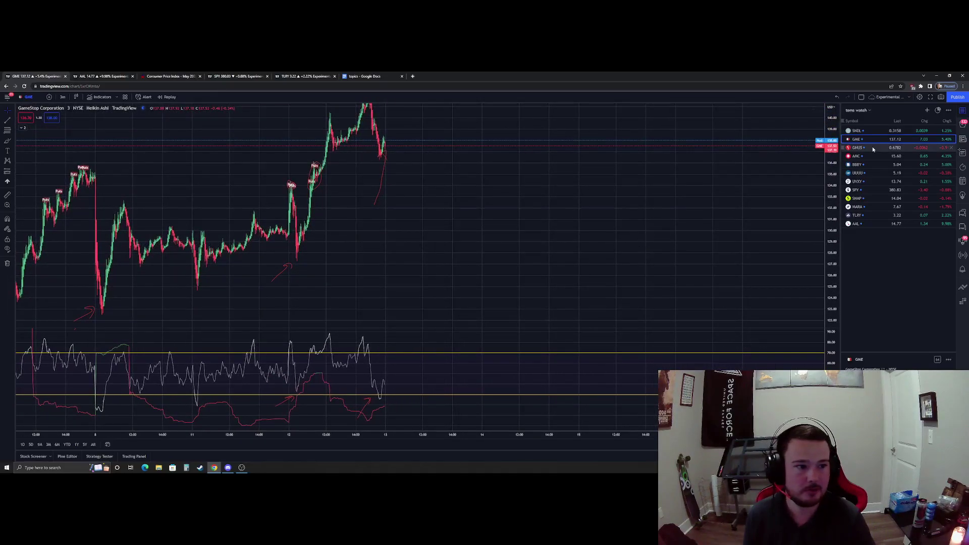
pyautogui.click(863, 156)
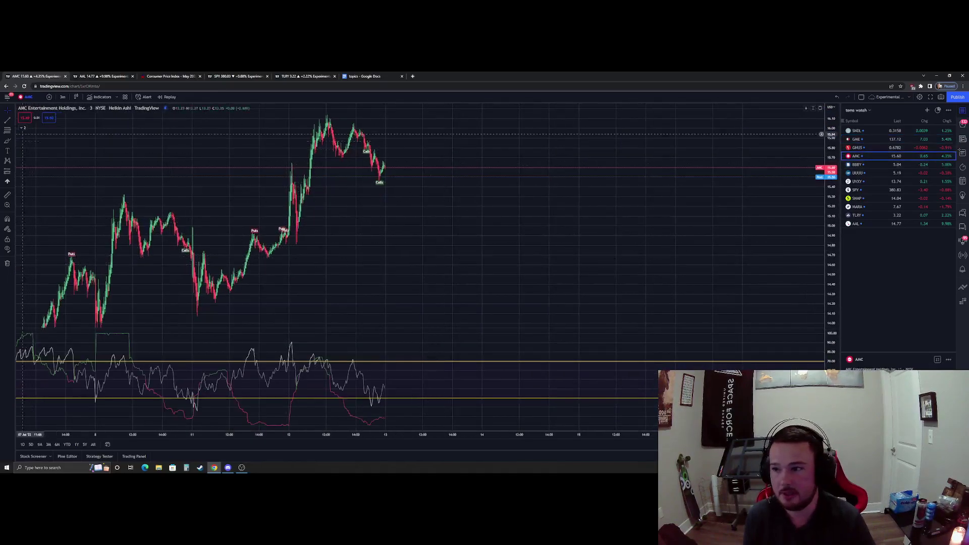
pyautogui.click(7, 142)
pyautogui.moveTo(396, 167)
pyautogui.mouseDown()
pyautogui.moveTo(379, 195)
pyautogui.moveTo(358, 156)
pyautogui.moveTo(392, 184)
pyautogui.mouseUp()
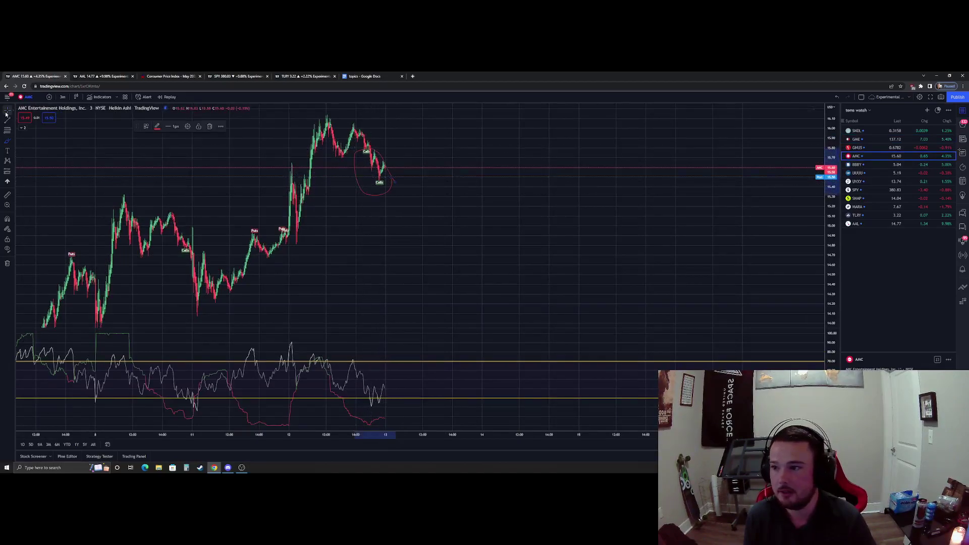
pyautogui.moveTo(438, 243); pyautogui.dragTo(374, 242)
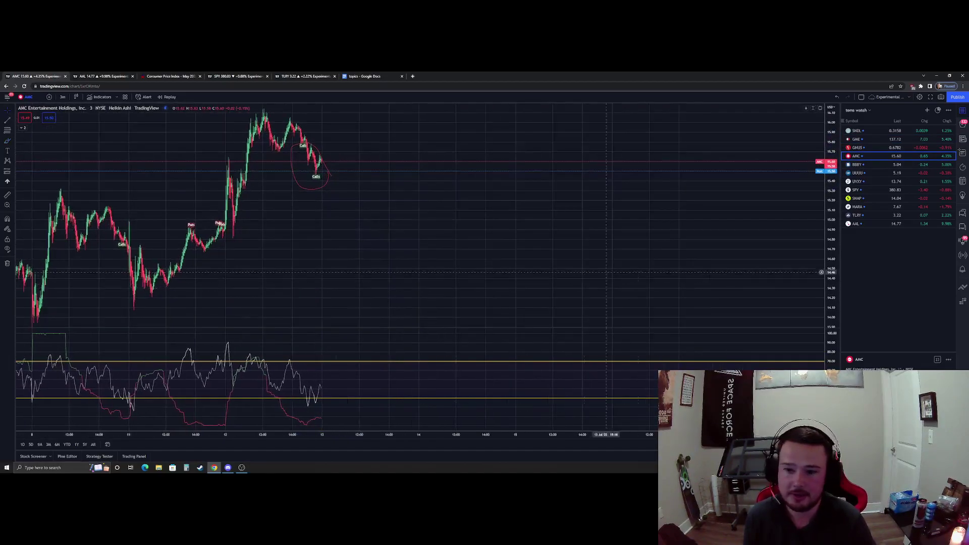
# Open the BBBY chart and circle the latest Calls signal at the July 12 low with the Brush tool.
pyautogui.click(874, 166)
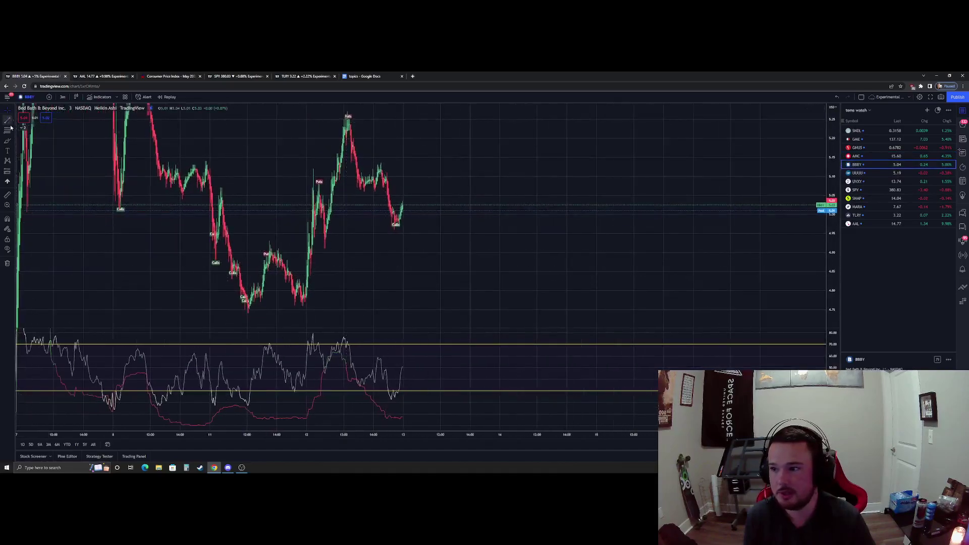
pyautogui.click(8, 143)
pyautogui.moveTo(404, 215); pyautogui.dragTo(400, 225)
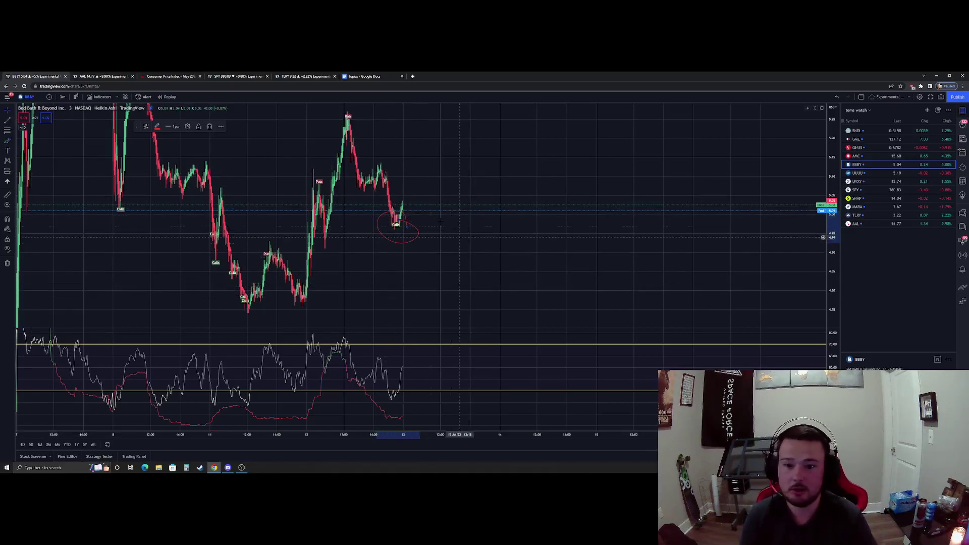
# Return to the GME chart and delete the brush stroke below the last candles.
pyautogui.click(867, 139)
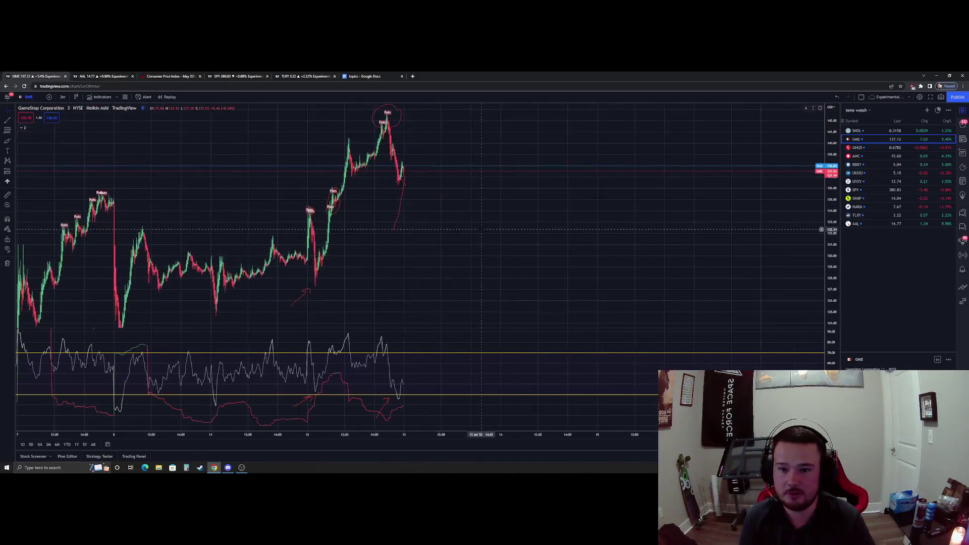
pyautogui.click(336, 174)
pyautogui.press('Delete')
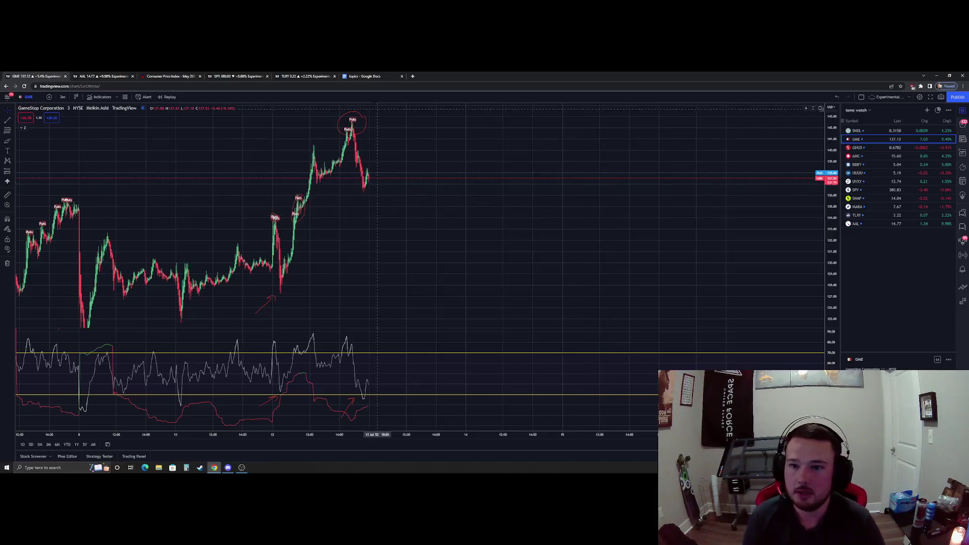
# On the AAL chart, shift the yellow CPI arrow under the June 13 low and draw a horizontal line from there to July 13.
pyautogui.click(360, 76)
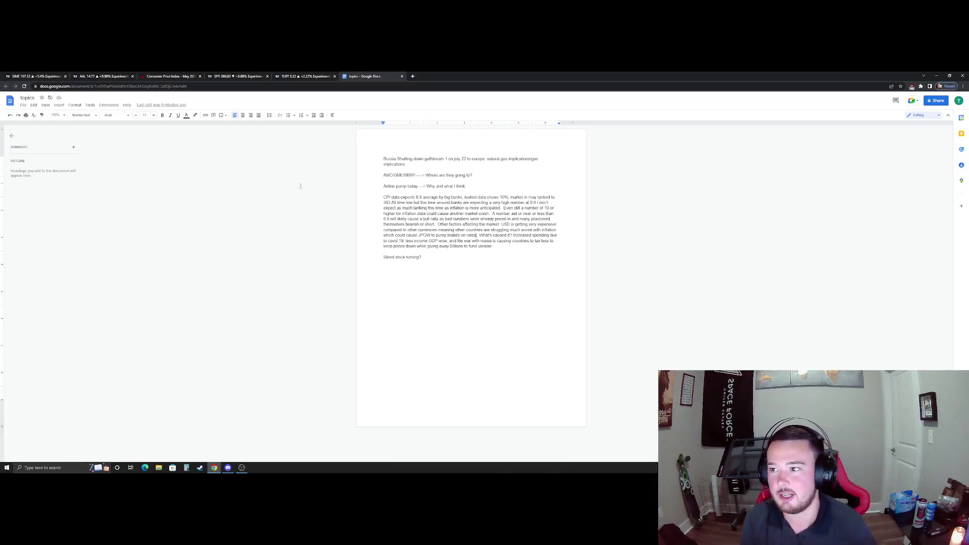
pyautogui.click(98, 76)
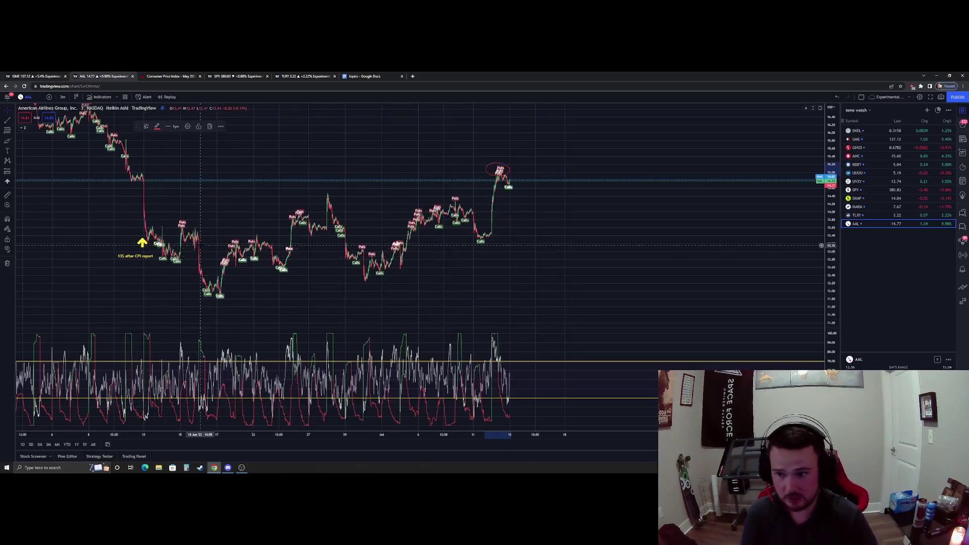
pyautogui.moveTo(142, 244); pyautogui.dragTo(142, 247)
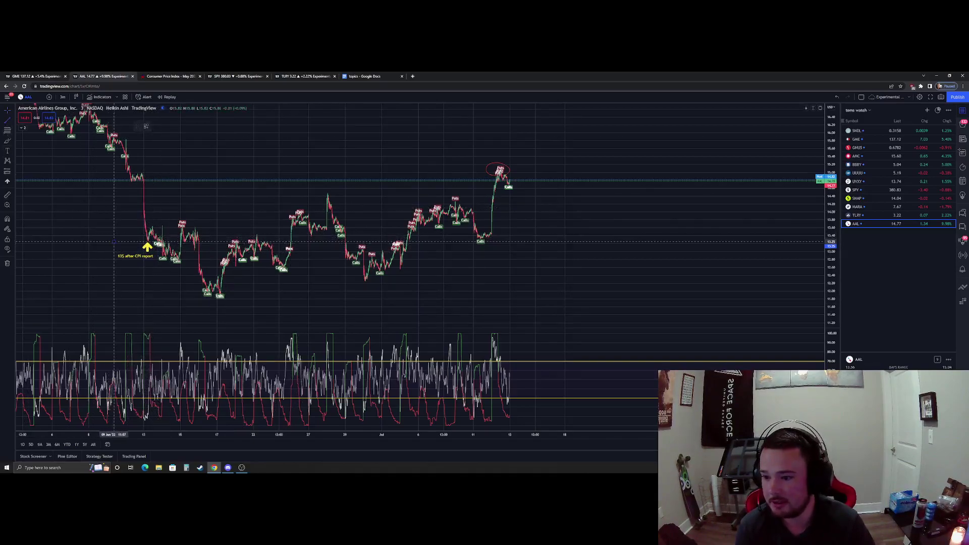
pyautogui.moveTo(115, 242); pyautogui.dragTo(523, 242)
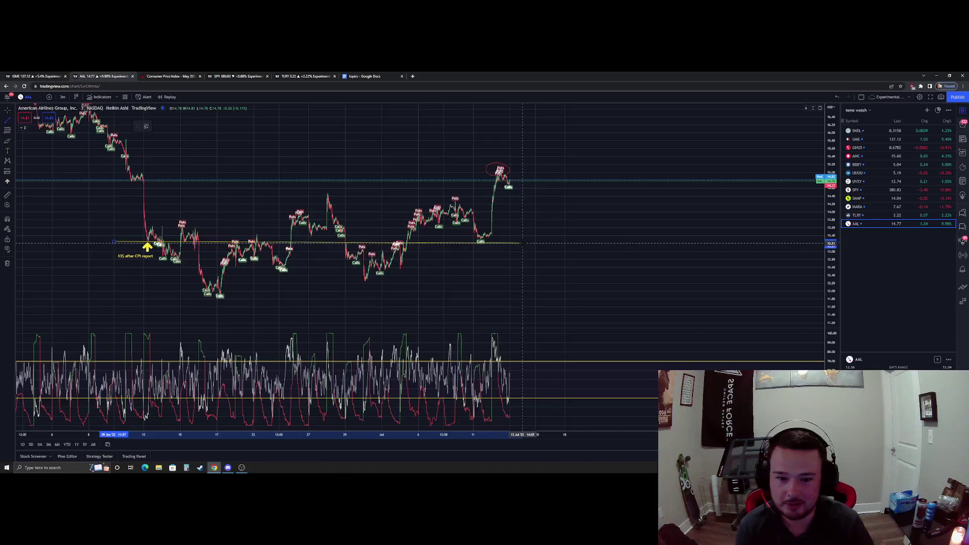
pyautogui.click(523, 243)
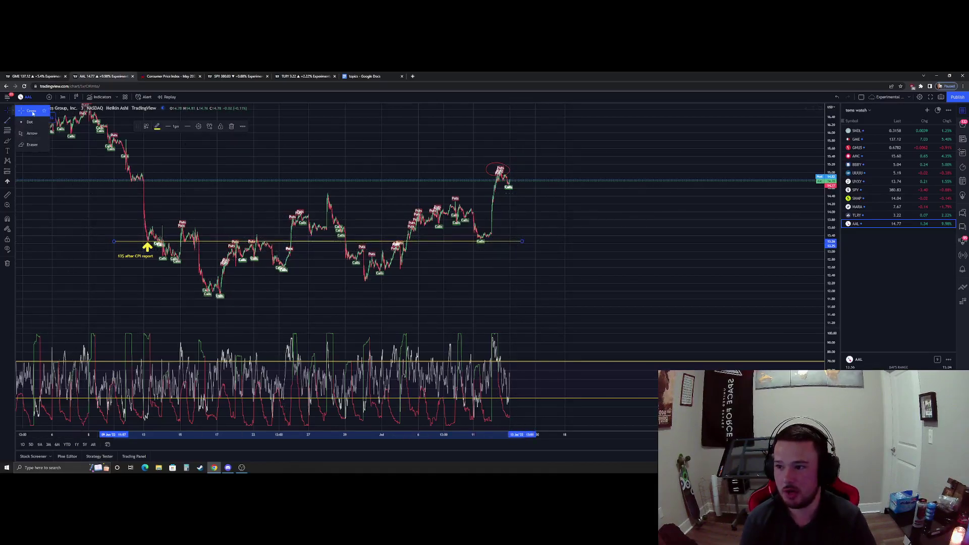
# Add a yellow up arrow marker below the AAL line, under the start of the July 12 rally.
pyautogui.moveTo(385, 274)
pyautogui.mouseDown()
pyautogui.moveTo(329, 270)
pyautogui.moveTo(332, 288)
pyautogui.mouseUp()
pyautogui.moveTo(429, 287); pyautogui.dragTo(472, 280)
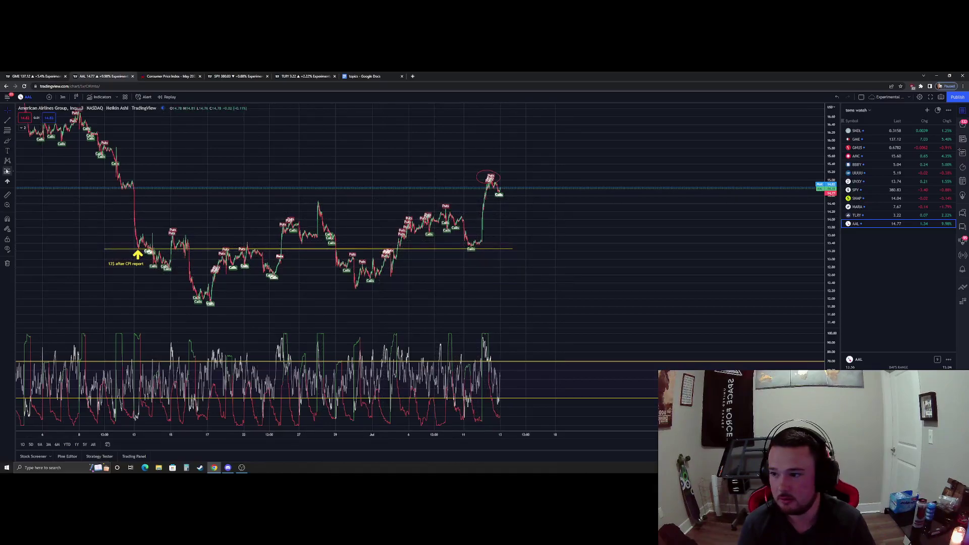
pyautogui.click(472, 257)
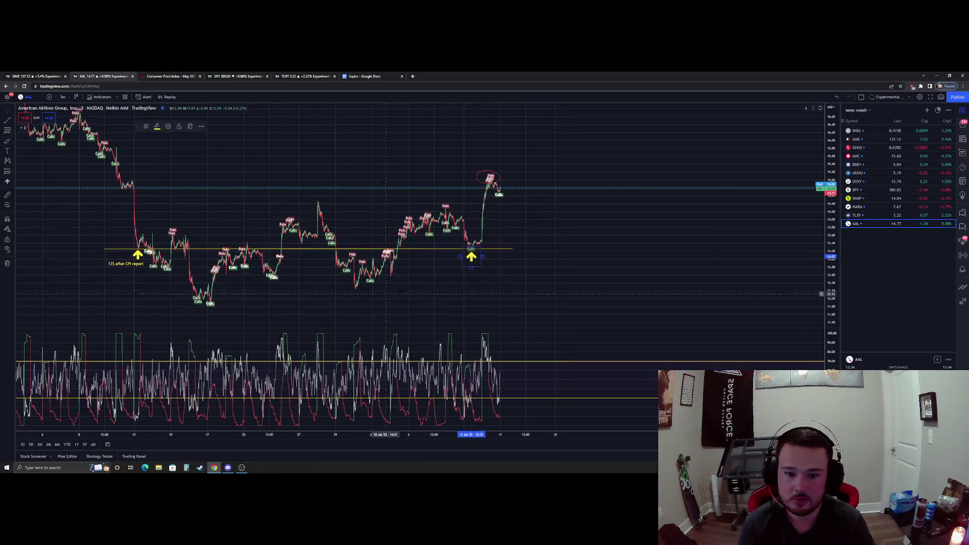
pyautogui.moveTo(476, 259); pyautogui.dragTo(483, 263)
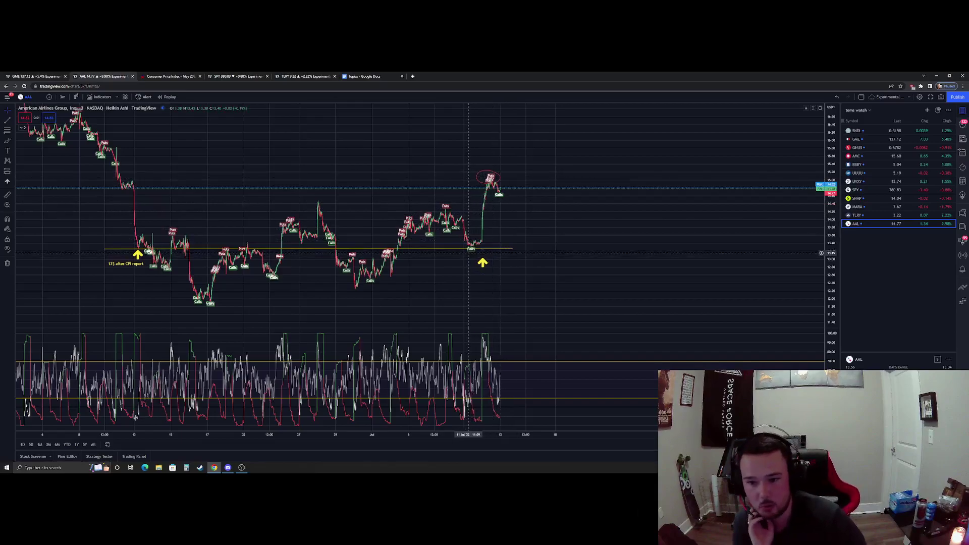
# Place a temporary Long Position at the July 11 AAL low, raise its target toward the circled peak, and delete it.
pyautogui.click(15, 174)
pyautogui.click(40, 172)
pyautogui.click(471, 247)
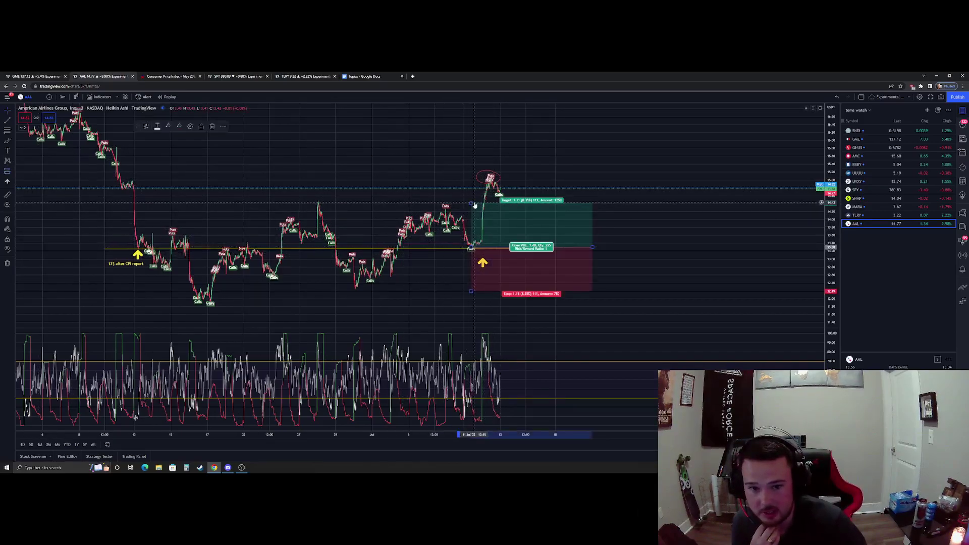
pyautogui.moveTo(472, 204); pyautogui.dragTo(483, 178)
pyautogui.press('Delete')
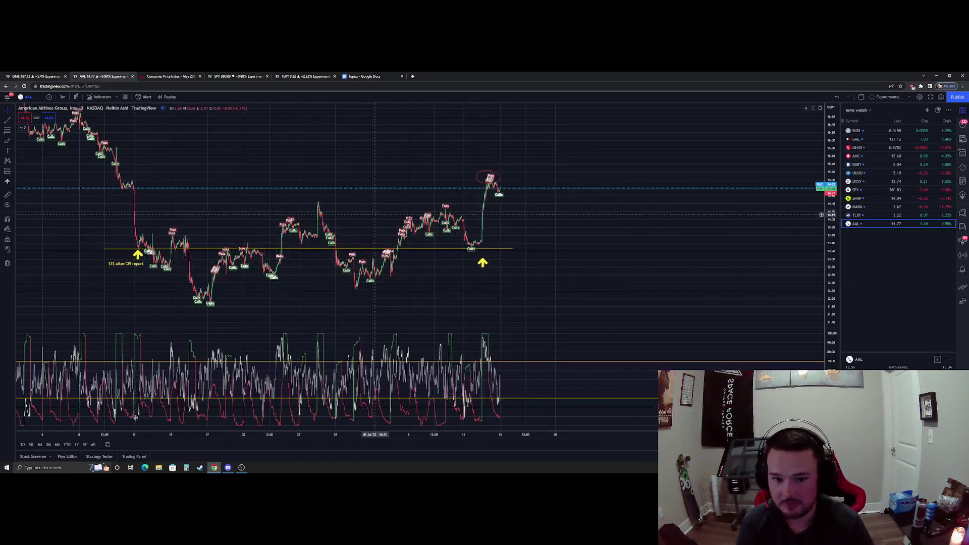
# Add a yellow down arrow icon beside the circled July 12 Puts signals on the AAL chart.
pyautogui.click(13, 185)
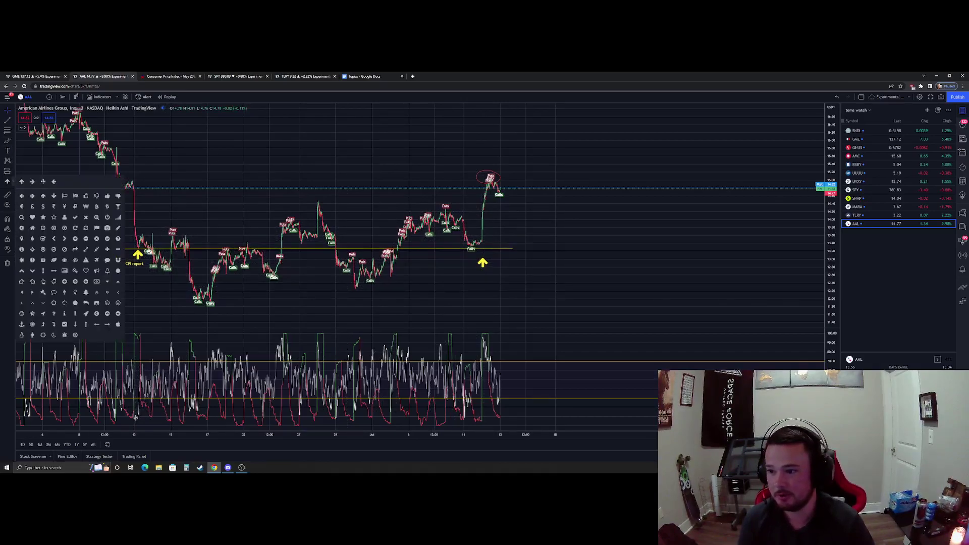
pyautogui.click(54, 195)
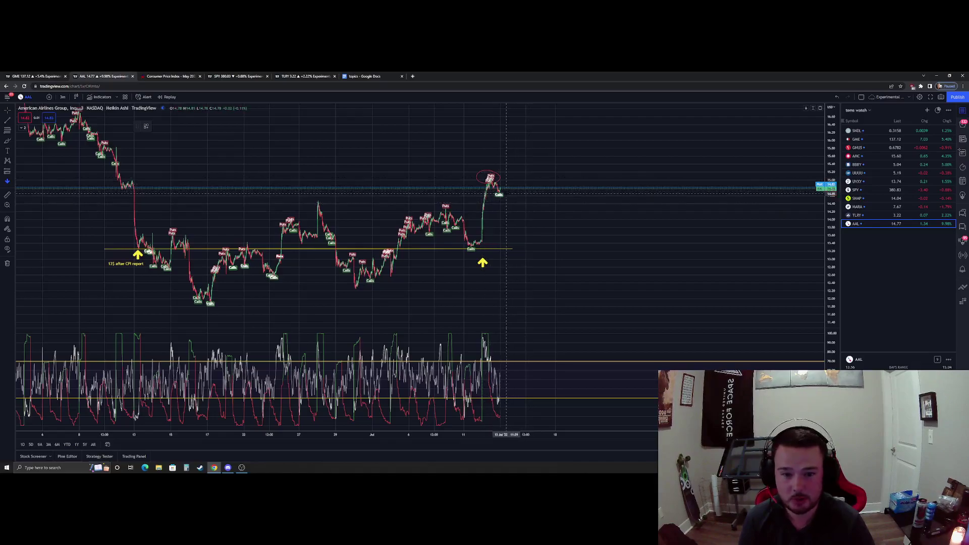
pyautogui.click(506, 191)
pyautogui.moveTo(506, 190)
pyautogui.mouseDown()
pyautogui.moveTo(519, 181)
pyautogui.moveTo(508, 163)
pyautogui.moveTo(509, 176)
pyautogui.mouseUp()
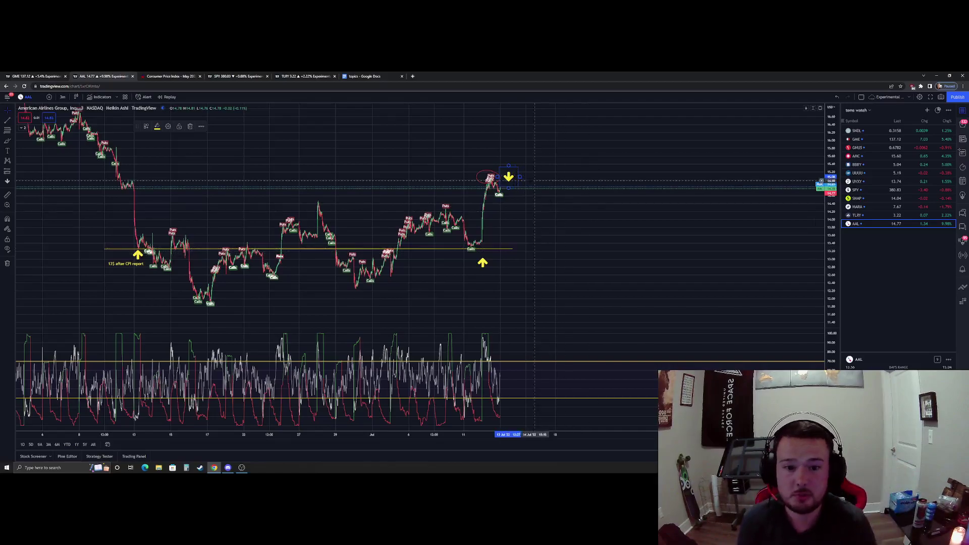
# Move the yellow down arrow directly above the circled July 12 Puts signals on the AAL chart.
pyautogui.scroll(5, 510, 183)
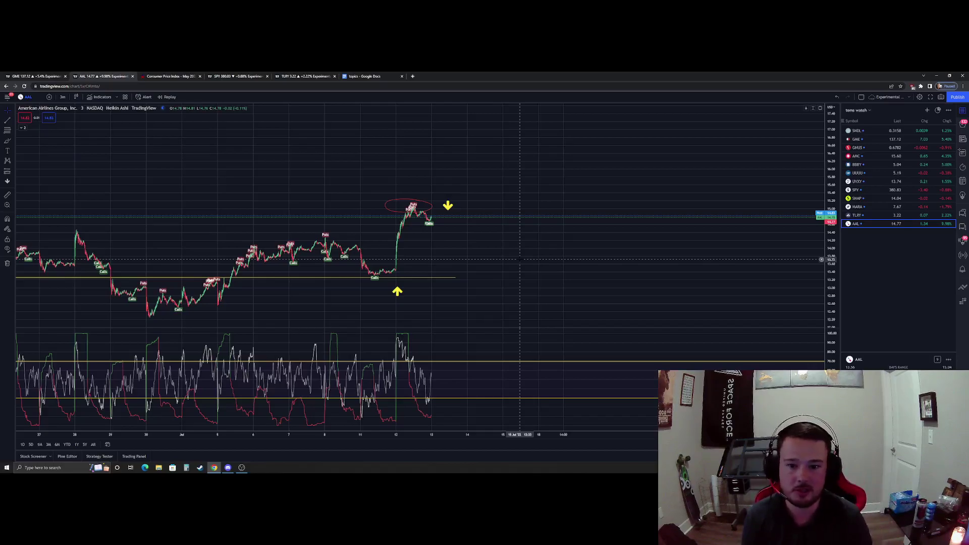
pyautogui.scroll(5, 416, 263)
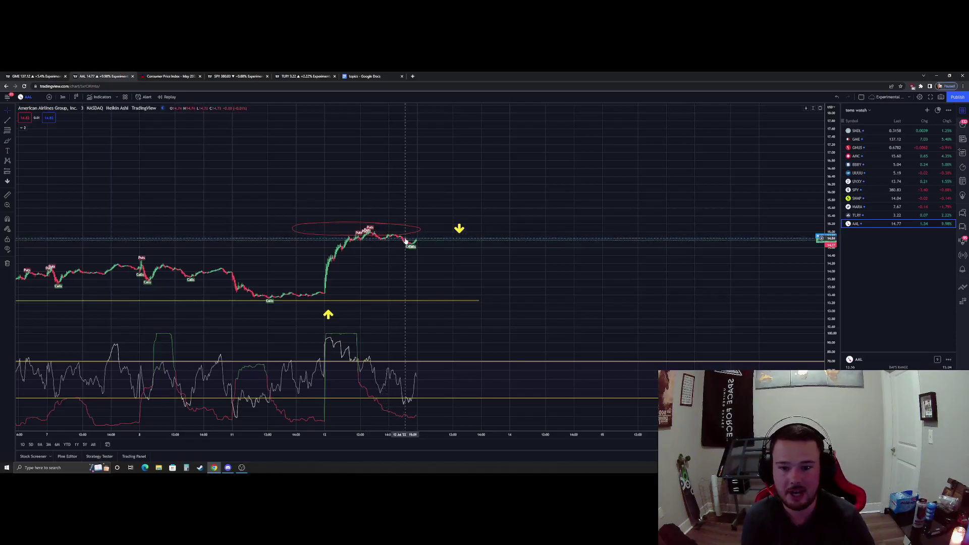
pyautogui.scroll(-5, 508, 248)
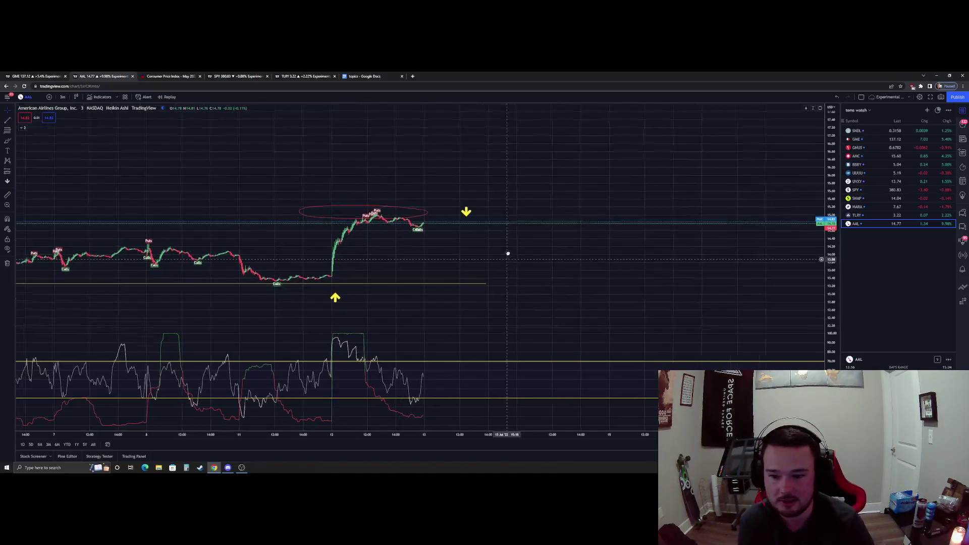
pyautogui.scroll(-5, 495, 292)
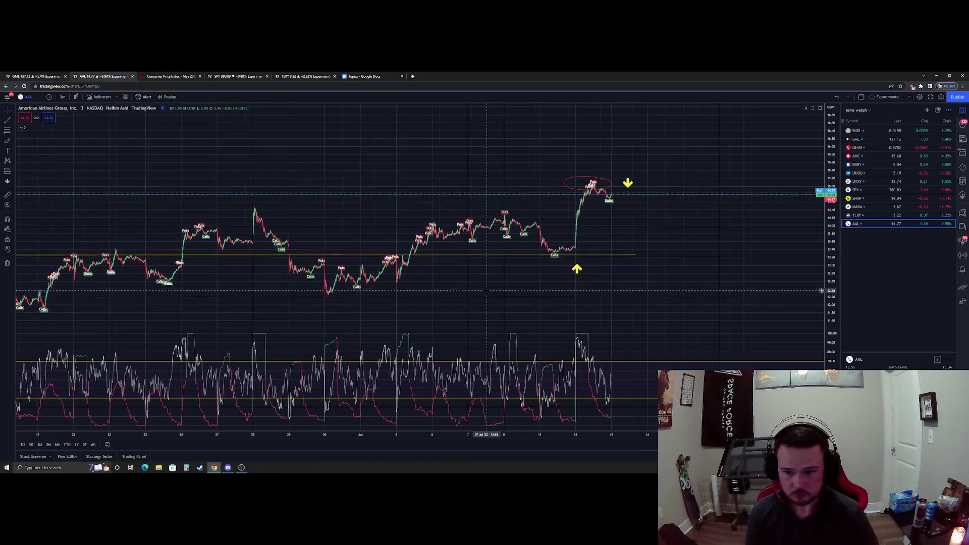
pyautogui.hscroll(5, 536, 306)
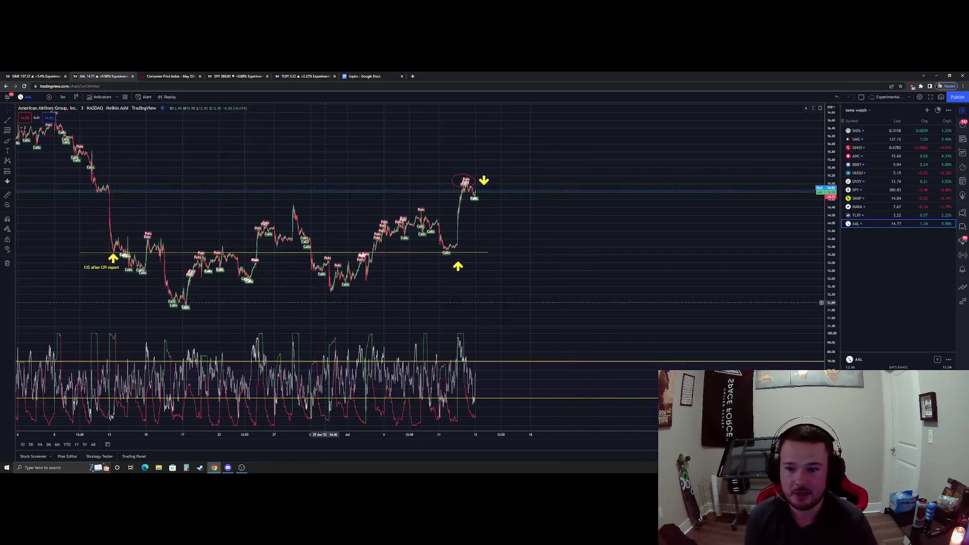
pyautogui.moveTo(484, 180); pyautogui.dragTo(461, 160)
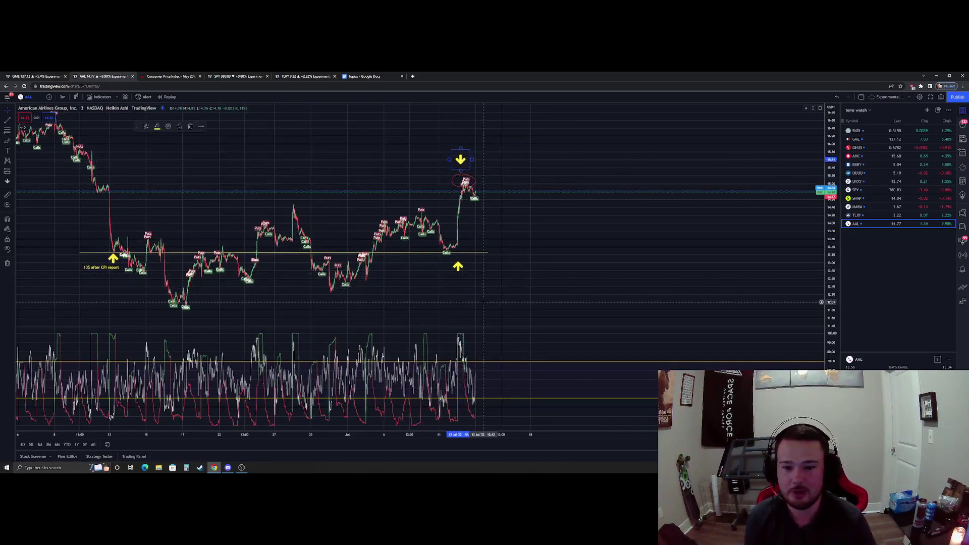
pyautogui.moveTo(485, 284)
pyautogui.mouseDown()
pyautogui.moveTo(424, 281)
pyautogui.moveTo(427, 290)
pyautogui.mouseUp()
pyautogui.moveTo(370, 284); pyautogui.dragTo(441, 286)
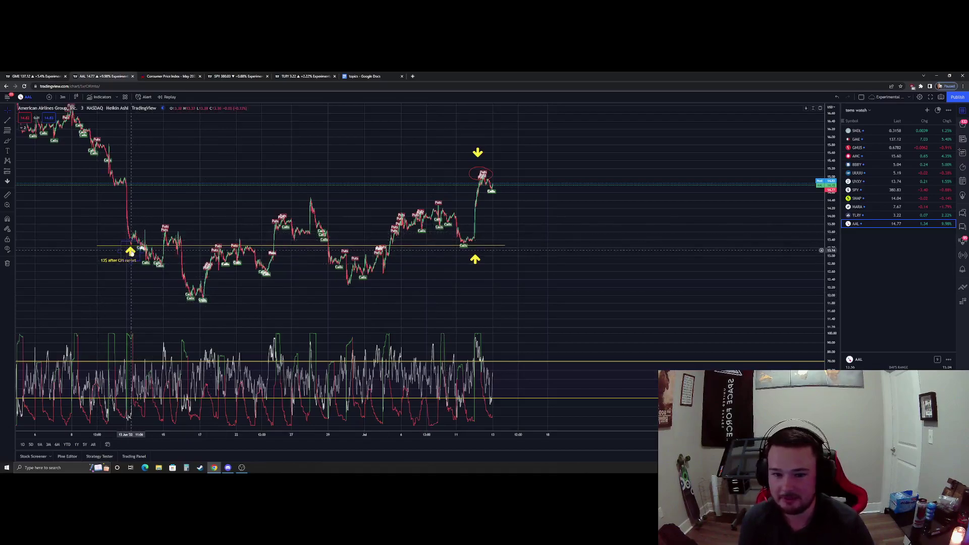
pyautogui.moveTo(478, 152)
pyautogui.mouseDown()
pyautogui.moveTo(493, 155)
pyautogui.moveTo(483, 157)
pyautogui.mouseUp()
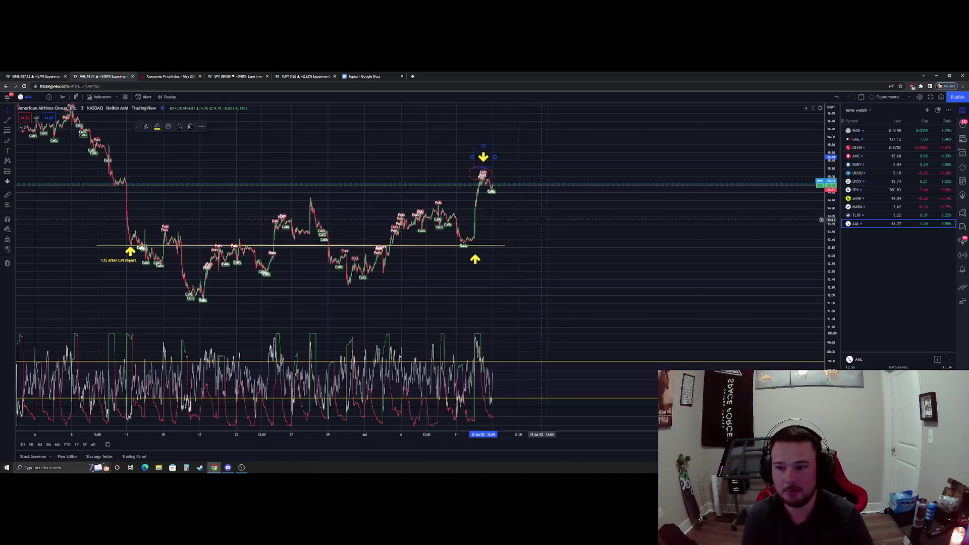
pyautogui.moveTo(484, 157); pyautogui.dragTo(489, 152)
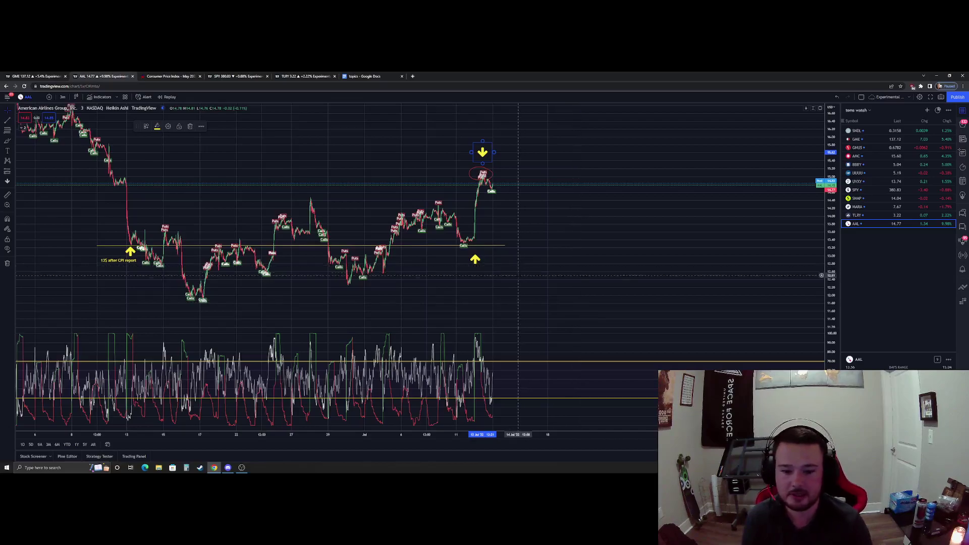
# Examine the AAL chart from the marked June 13 CPI drop to the circled July 12 peak.
pyautogui.moveTo(571, 302); pyautogui.dragTo(501, 294)
pyautogui.hscroll(-5, 502, 293)
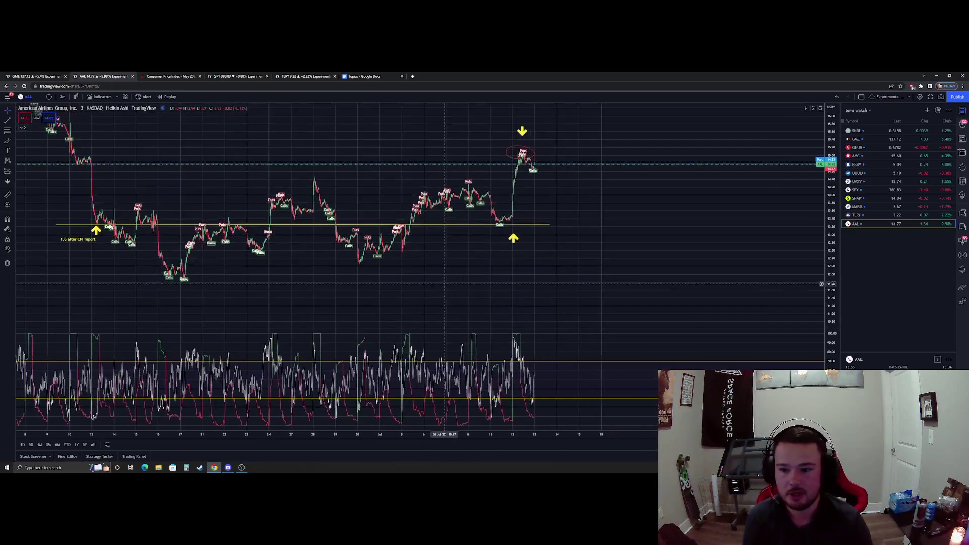
pyautogui.scroll(-2, 507, 287)
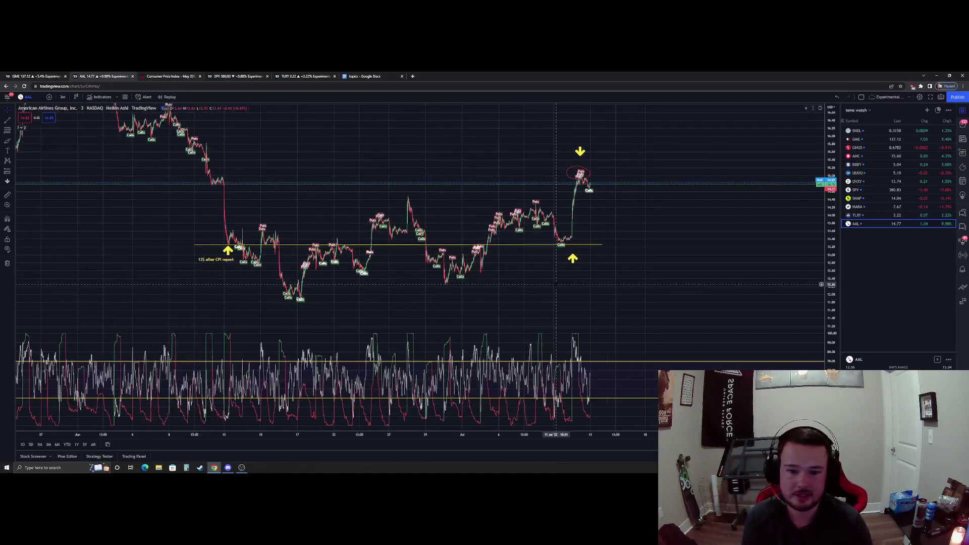
pyautogui.hscroll(3, 540, 290)
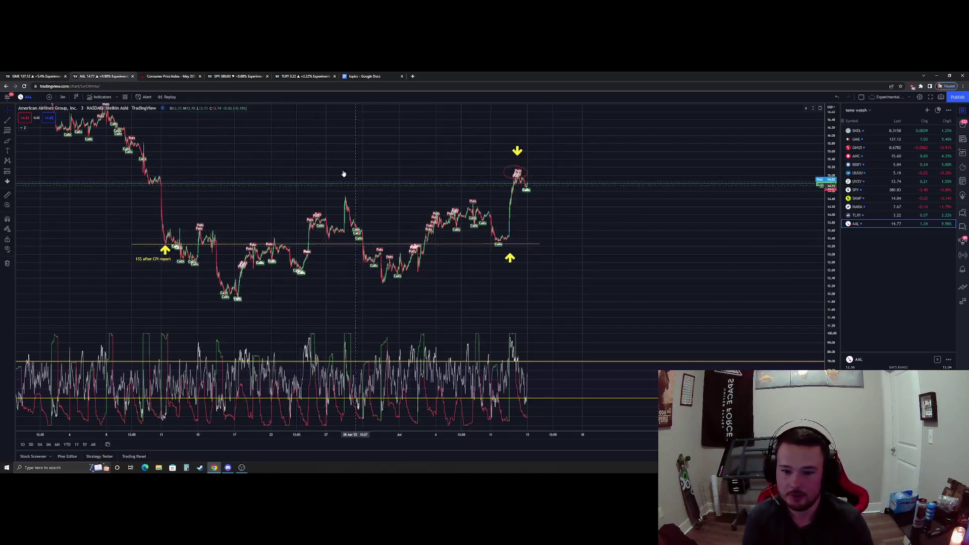
# Check the topics document for the next subject and open the TLRY chart.
pyautogui.click(359, 76)
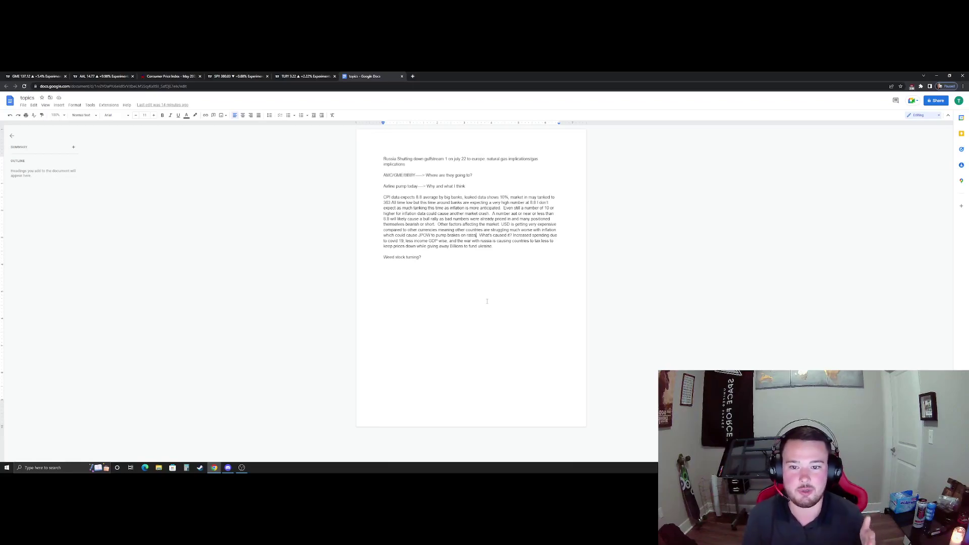
pyautogui.click(303, 75)
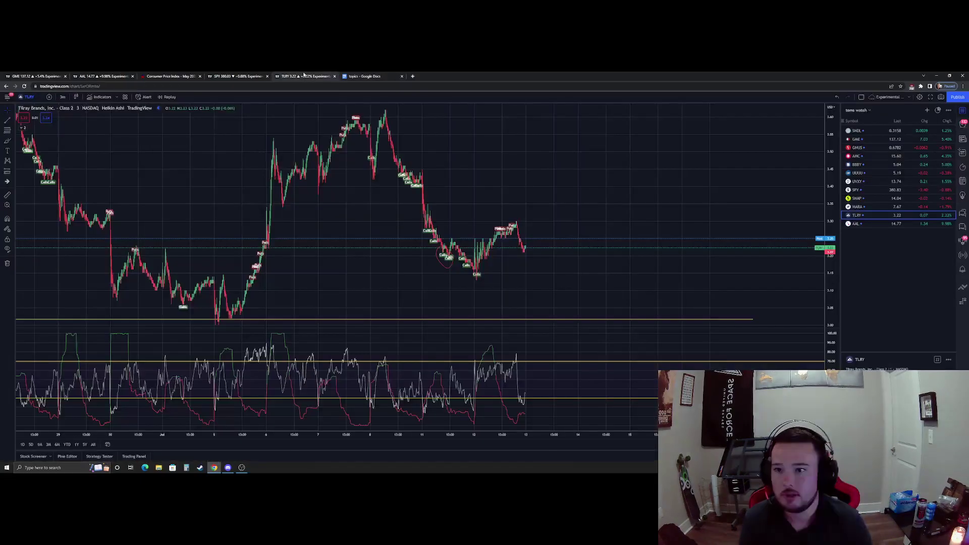
# Open the SPY chart and move the yellow up arrow from the June reporting label to the vertical line at July 13.
pyautogui.scroll(-2, 597, 271)
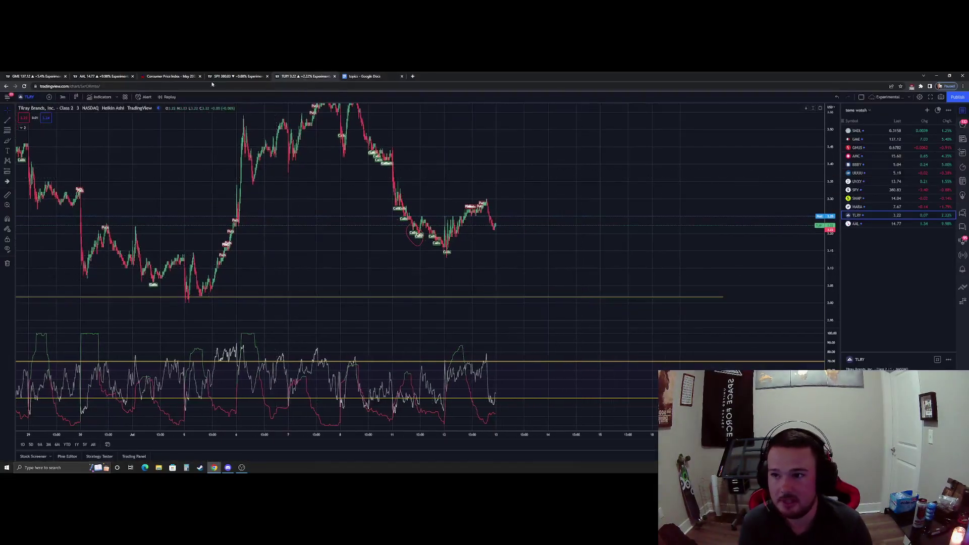
pyautogui.click(238, 76)
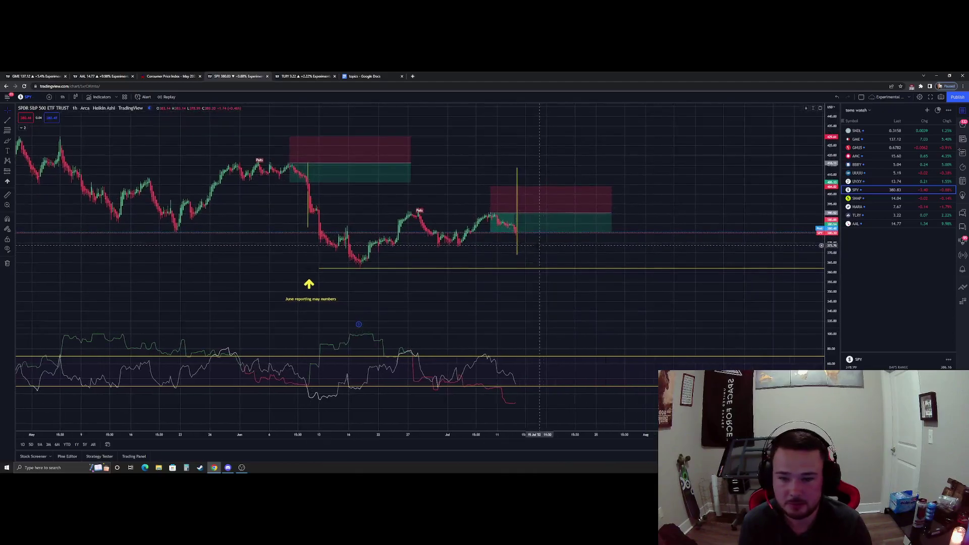
pyautogui.moveTo(309, 289)
pyautogui.mouseDown()
pyautogui.moveTo(470, 288)
pyautogui.moveTo(522, 251)
pyautogui.moveTo(515, 242)
pyautogui.mouseUp()
pyautogui.click(560, 251)
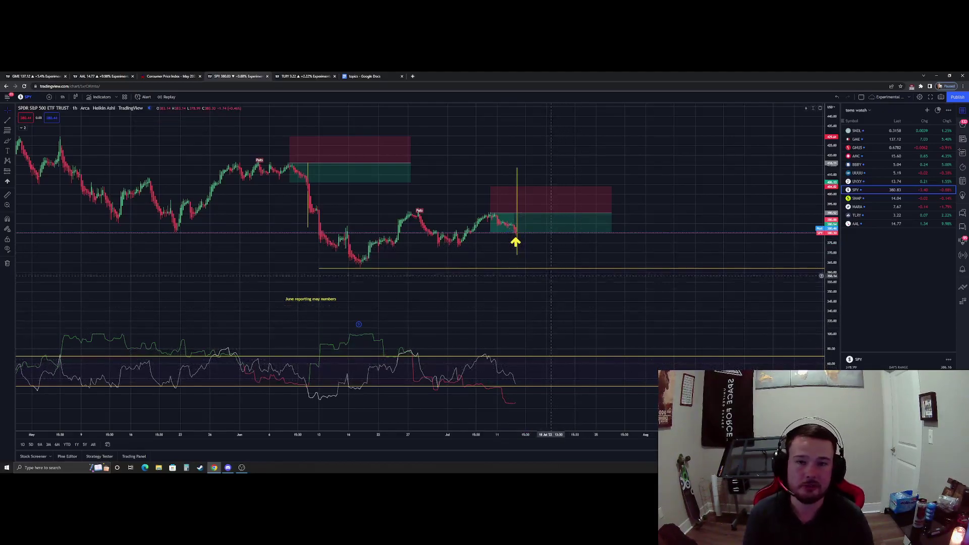
# Move the yellow up arrow back above the June reporting label, and from there to below the July 13 vertical line.
pyautogui.moveTo(515, 242)
pyautogui.mouseDown()
pyautogui.moveTo(428, 266)
pyautogui.moveTo(305, 277)
pyautogui.moveTo(308, 285)
pyautogui.mouseUp()
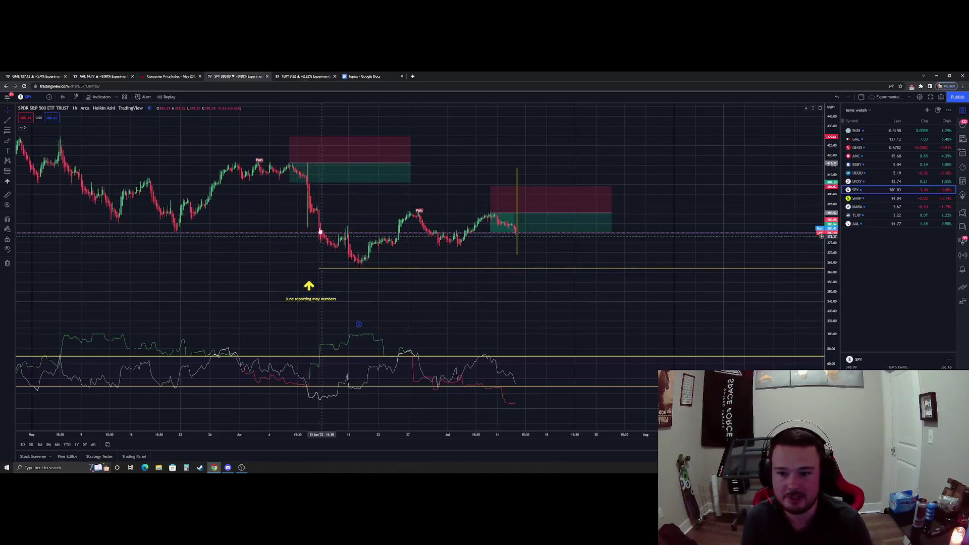
pyautogui.moveTo(309, 287); pyautogui.dragTo(307, 284)
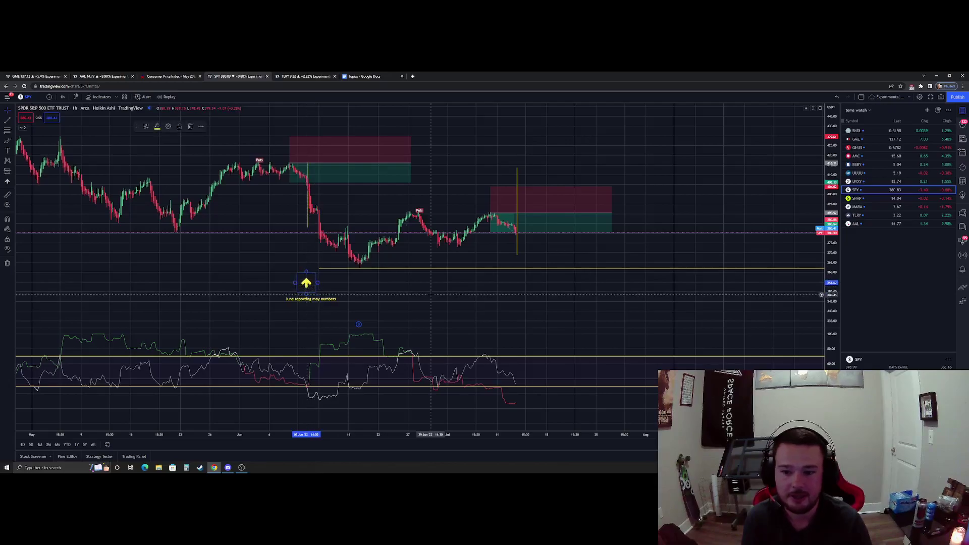
pyautogui.click(307, 283)
pyautogui.moveTo(306, 283); pyautogui.dragTo(517, 291)
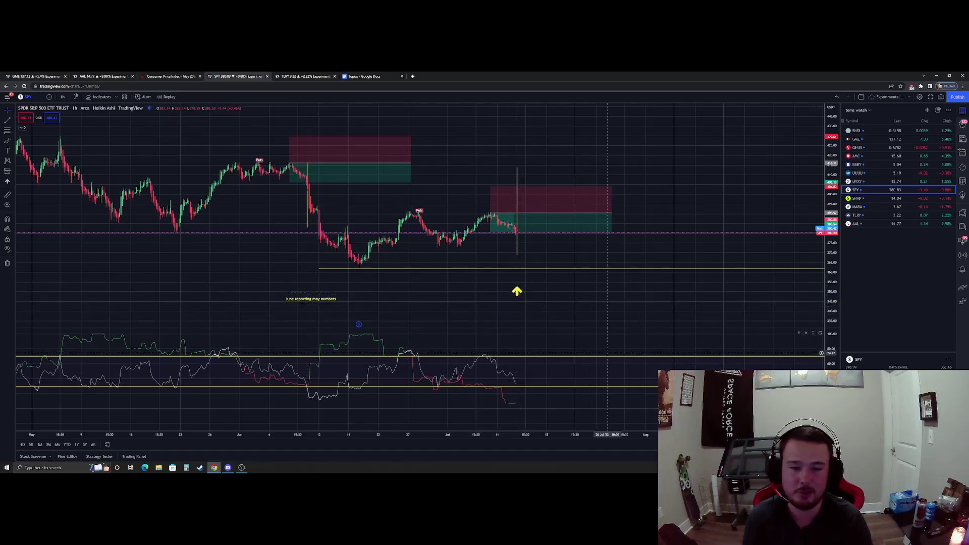
pyautogui.click(601, 348)
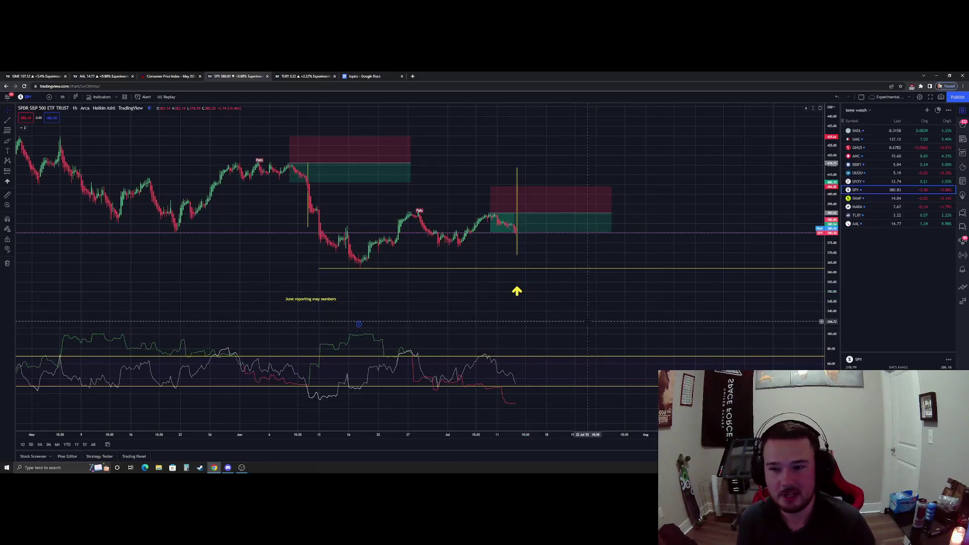
# Review the CPI notes in the topics document against the June low on the SPY chart.
pyautogui.click(364, 76)
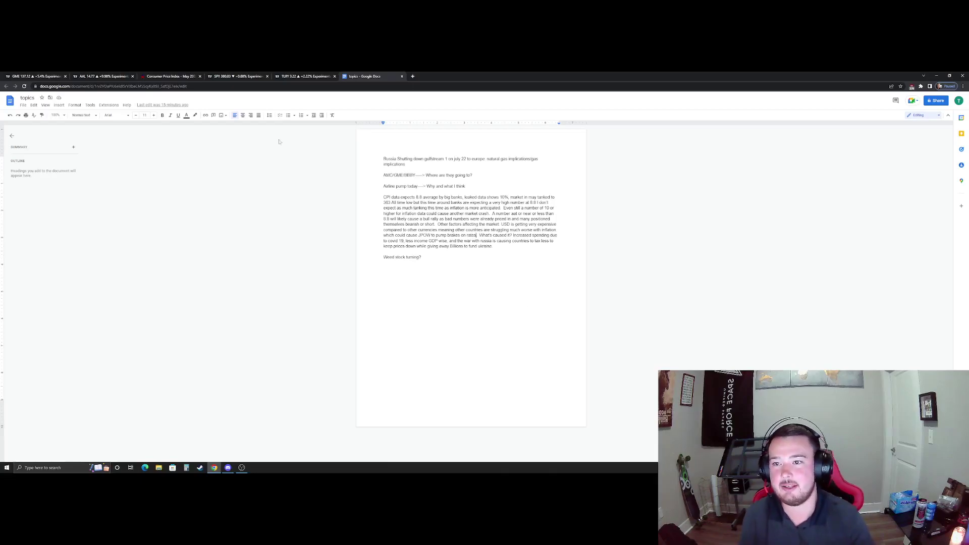
pyautogui.click(237, 76)
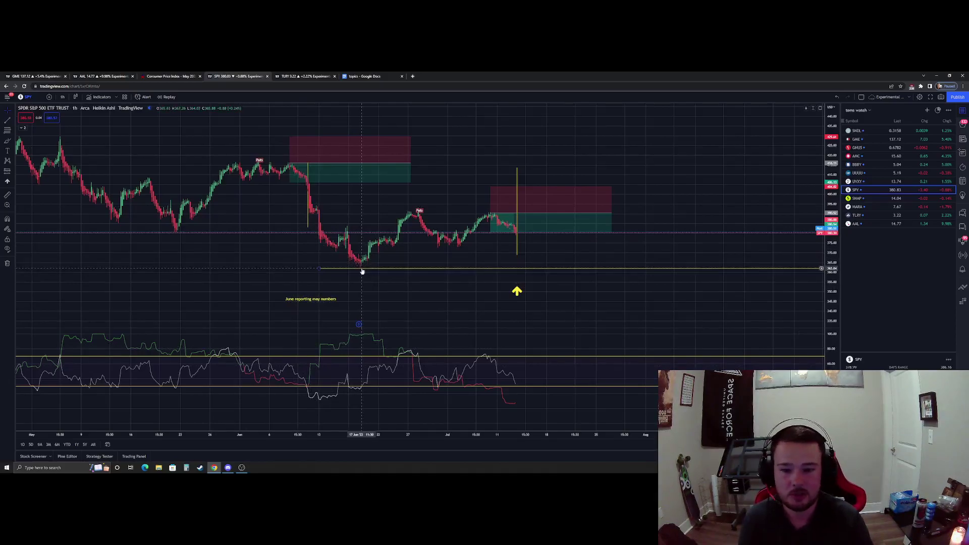
pyautogui.hotkey('ctrl', '9')
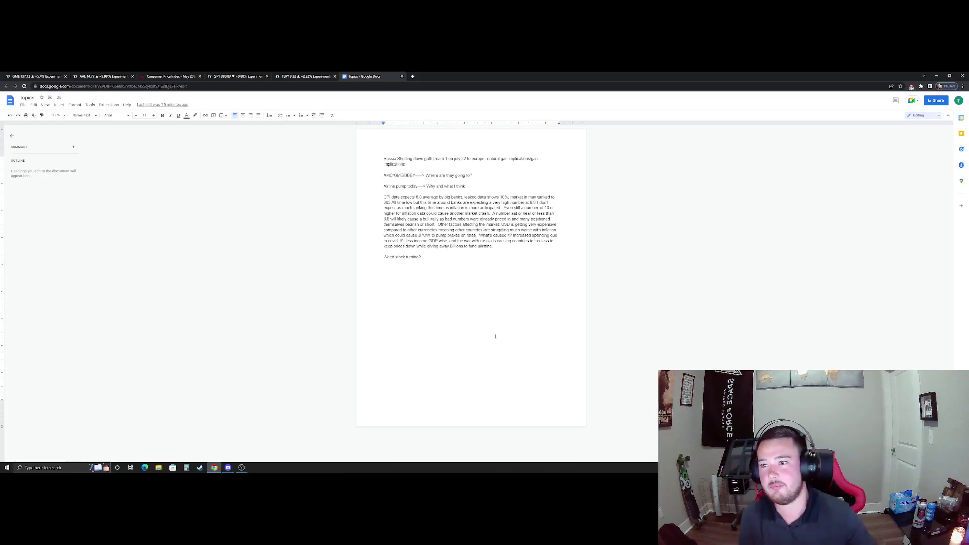
pyautogui.hotkey('ctrl', '4')
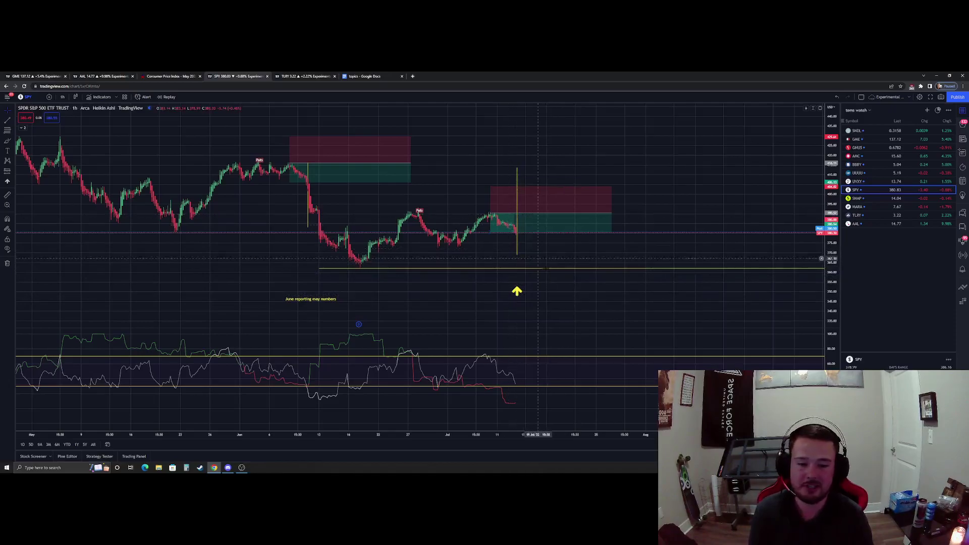
# Brush a red arrow falling from the July 13 line to below the yellow horizontal support line on the SPY chart.
pyautogui.click(7, 140)
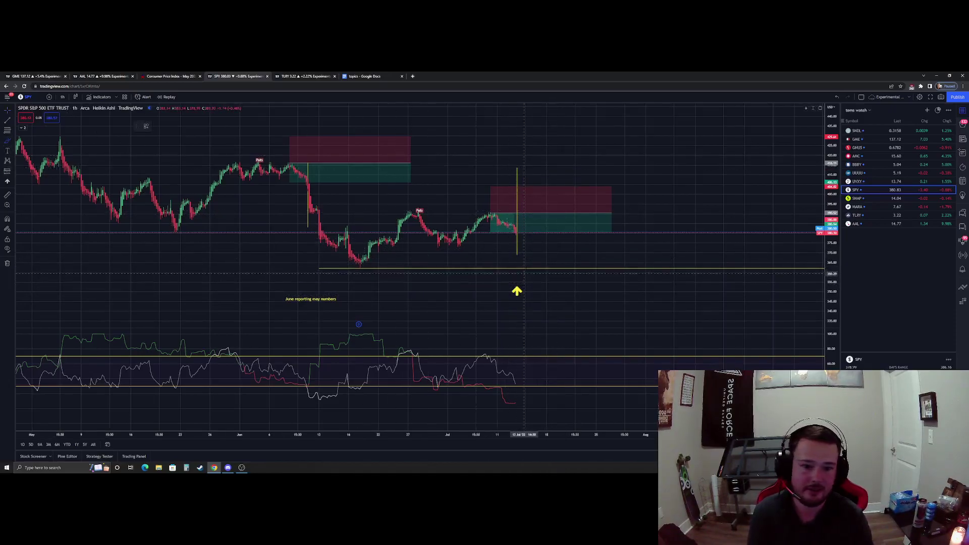
pyautogui.moveTo(519, 242)
pyautogui.mouseDown()
pyautogui.moveTo(565, 264)
pyautogui.moveTo(593, 299)
pyautogui.mouseUp()
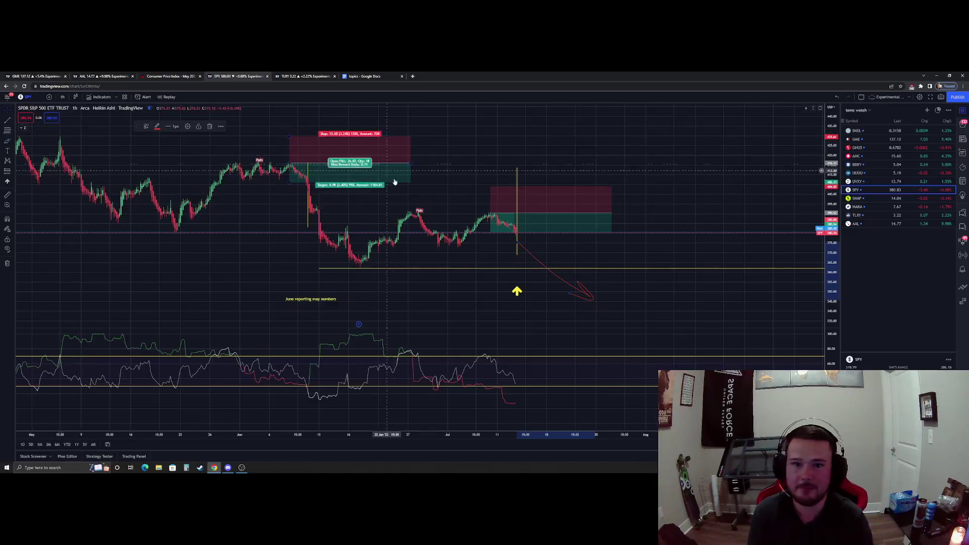
# Recheck the CPI notes and brush a red arrow rising from the July 13 line to the July short position's entry level.
pyautogui.click(364, 76)
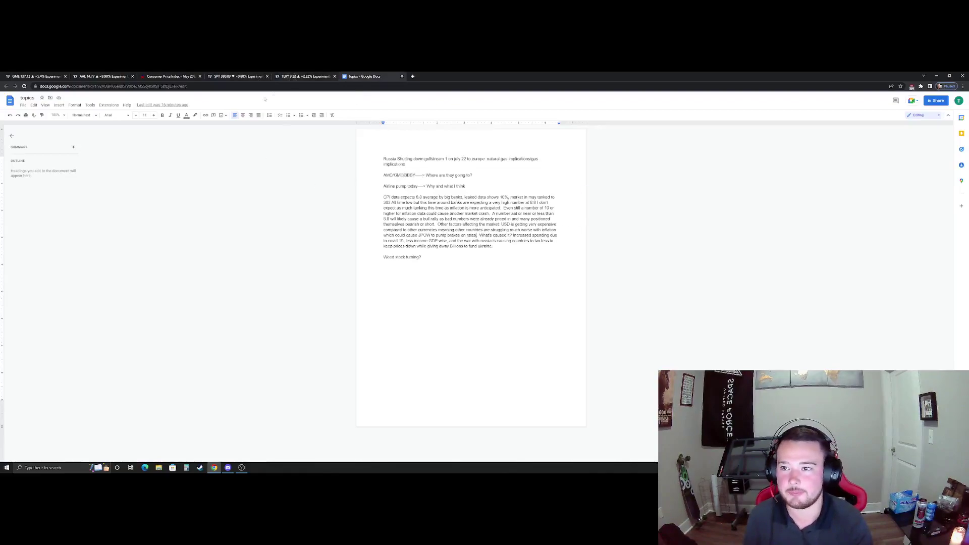
pyautogui.click(222, 76)
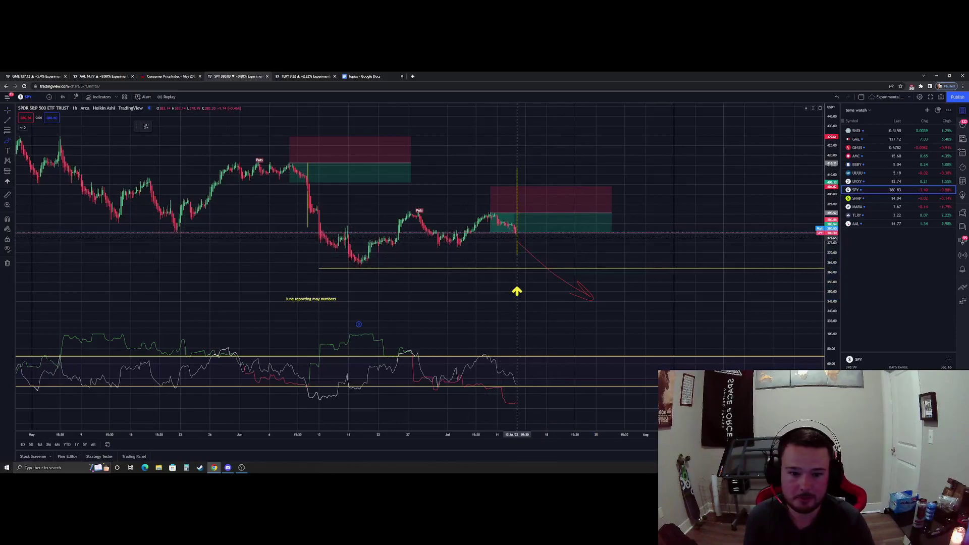
pyautogui.moveTo(520, 242)
pyautogui.mouseDown()
pyautogui.moveTo(540, 245)
pyautogui.moveTo(600, 209)
pyautogui.moveTo(603, 216)
pyautogui.mouseUp()
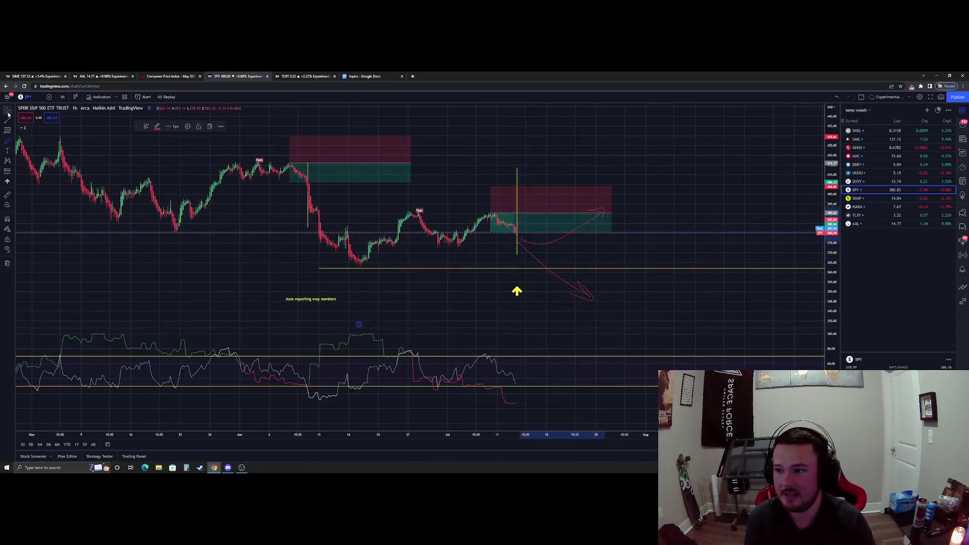
pyautogui.click(560, 298)
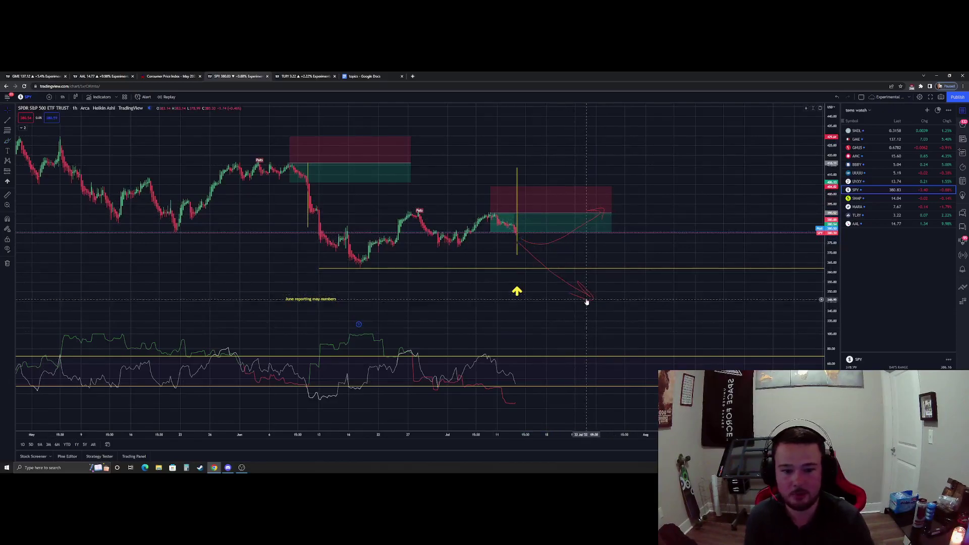
# Delete the red arrow that falls from the July 13 line on the SPY chart.
pyautogui.moveTo(586, 301); pyautogui.dragTo(596, 294)
pyautogui.hotkey('ctrl', 'k')
pyautogui.click(595, 192)
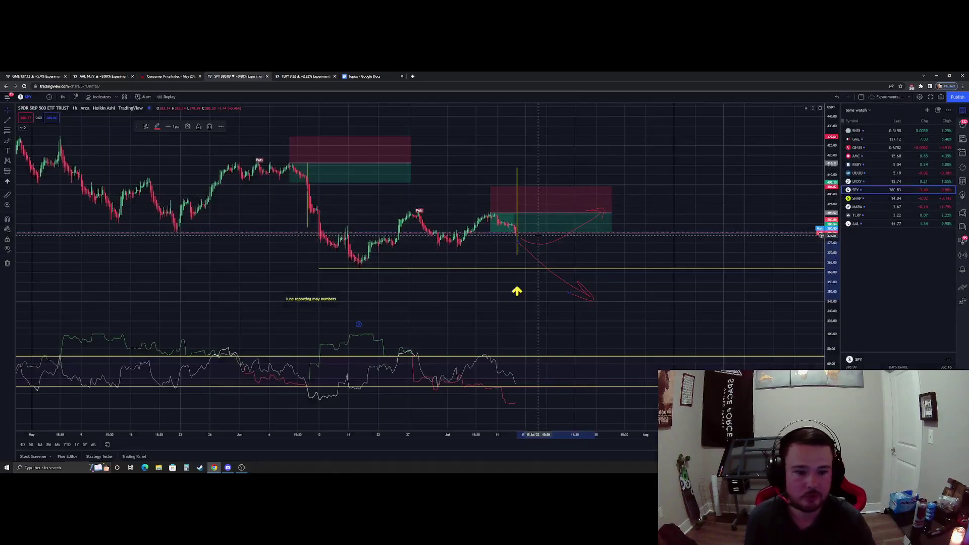
pyautogui.press('Delete')
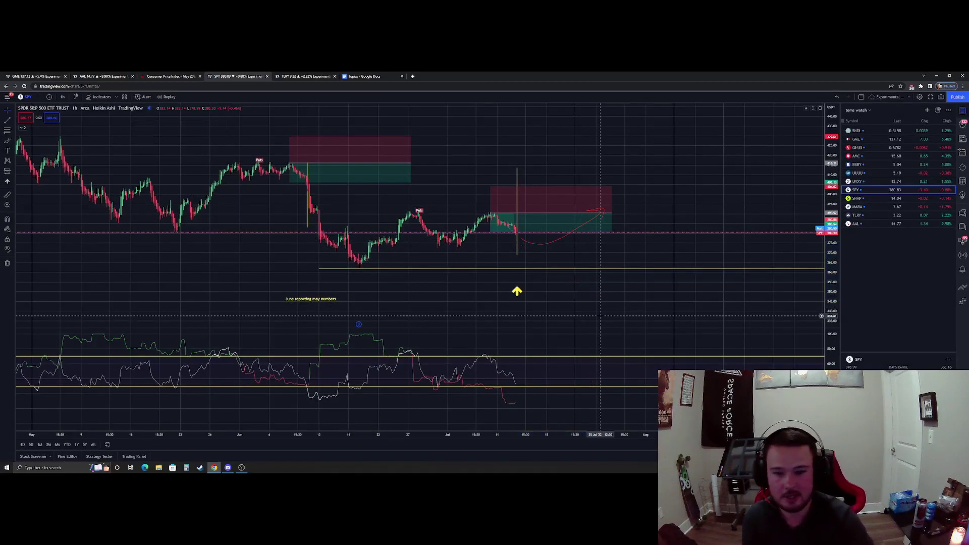
# Place the yellow up arrow above the "June reporting may numbers" label again.
pyautogui.moveTo(517, 291); pyautogui.dragTo(307, 285)
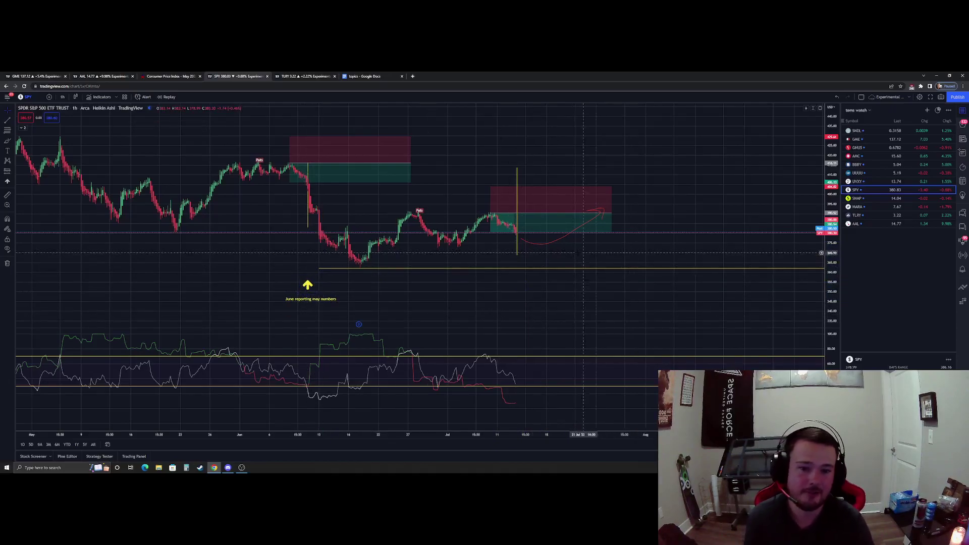
pyautogui.click(553, 339)
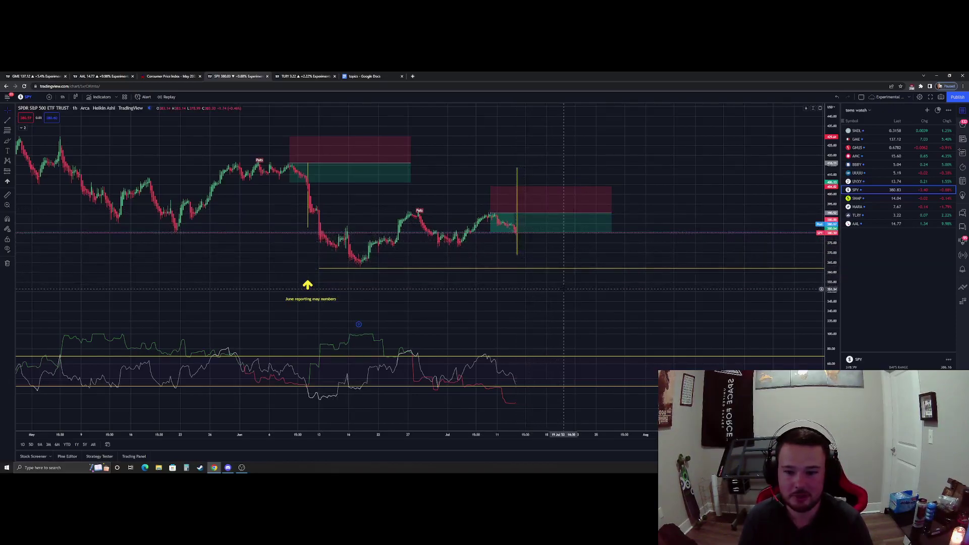
# Draw a short position spanning the June drop down to the yellow support line, and move it onto the July short entry.
pyautogui.click(14, 173)
pyautogui.click(41, 174)
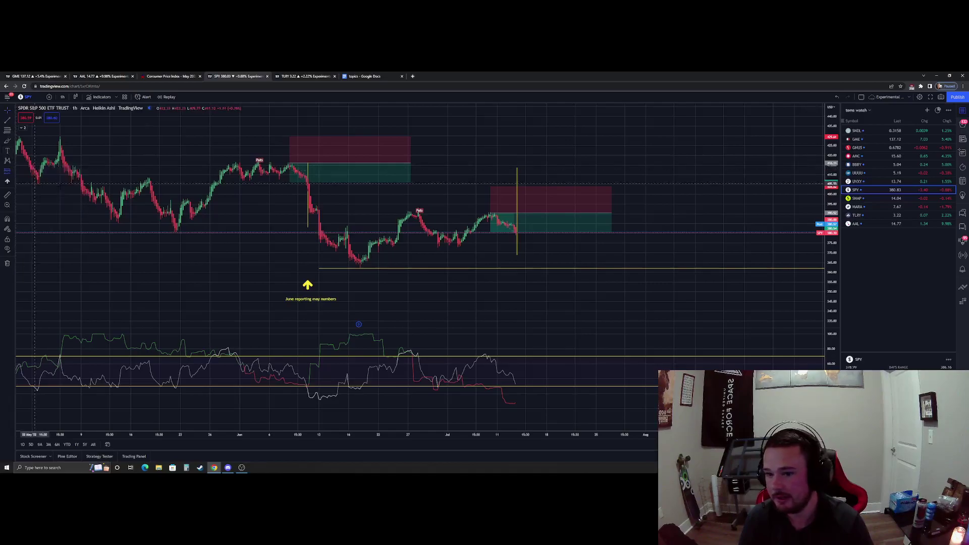
pyautogui.click(292, 165)
pyautogui.moveTo(289, 194); pyautogui.dragTo(324, 268)
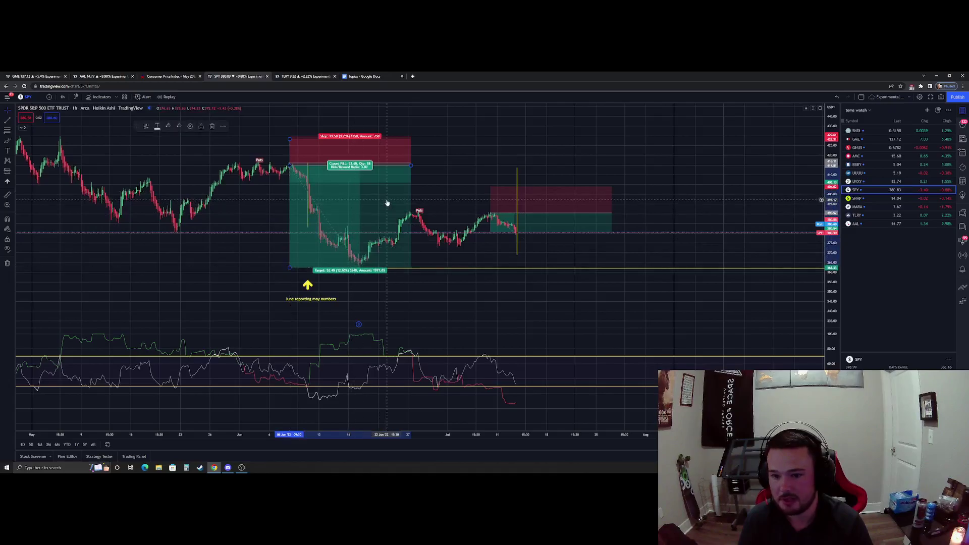
pyautogui.moveTo(387, 203); pyautogui.dragTo(585, 249)
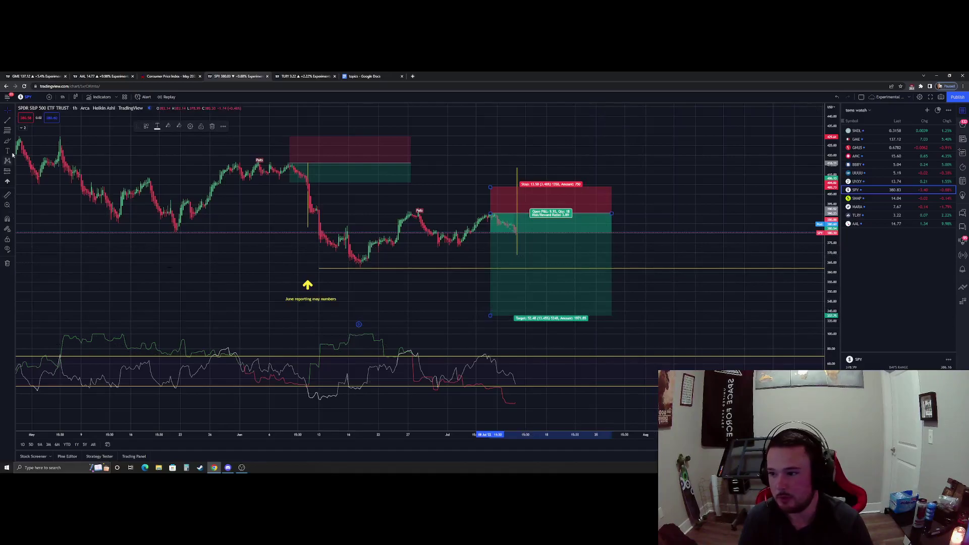
# Add a yellow text label "337$" beside the target edge of the July short position.
pyautogui.click(8, 183)
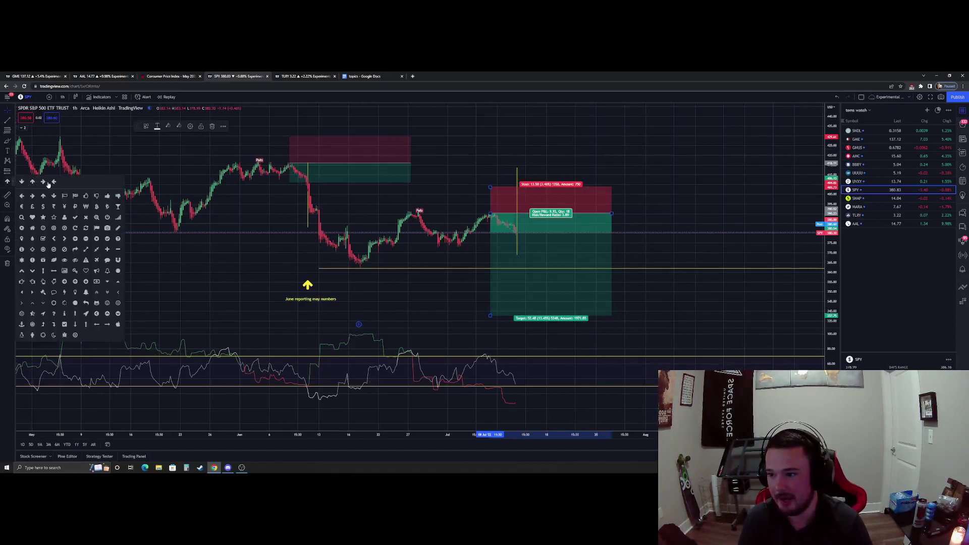
pyautogui.click(8, 153)
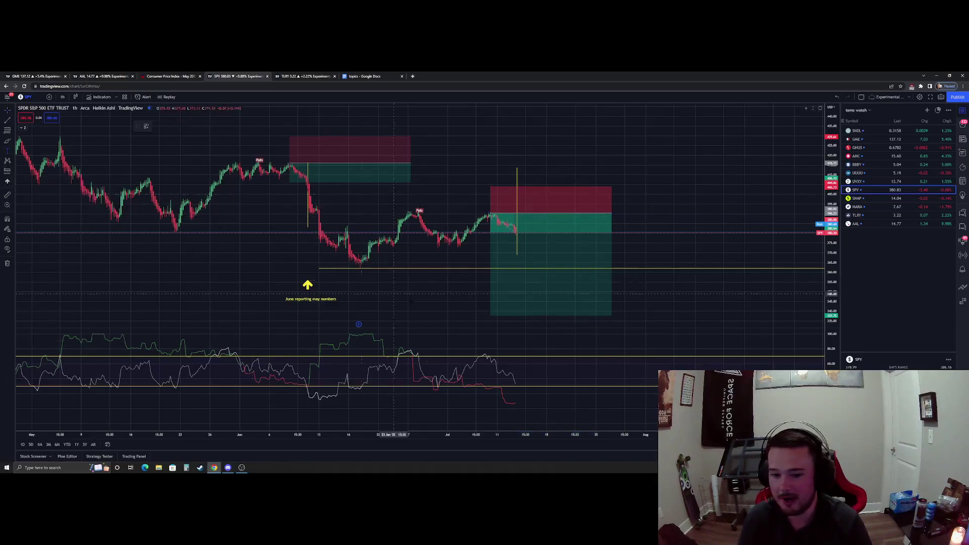
pyautogui.click(480, 318)
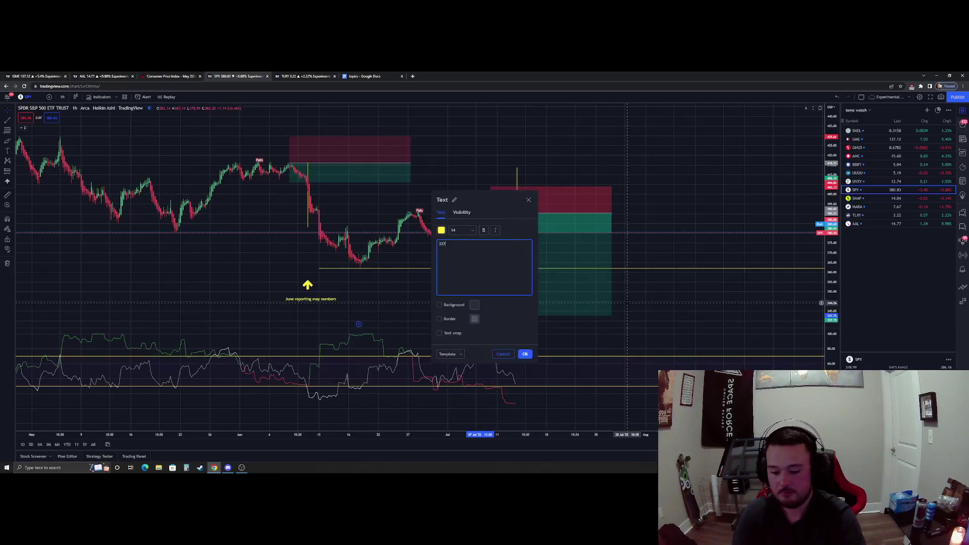
pyautogui.click(525, 354)
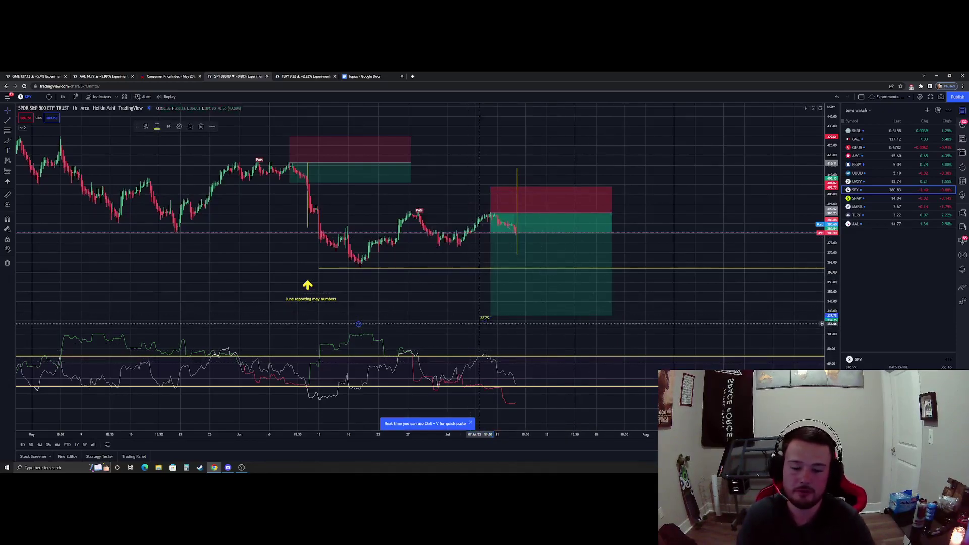
# Move the 337$ label onto the target edge of the July short position.
pyautogui.scroll(-3, 412, 298)
pyautogui.moveTo(575, 297); pyautogui.dragTo(399, 328)
pyautogui.scroll(2, 353, 302)
pyautogui.moveTo(311, 307); pyautogui.dragTo(425, 271)
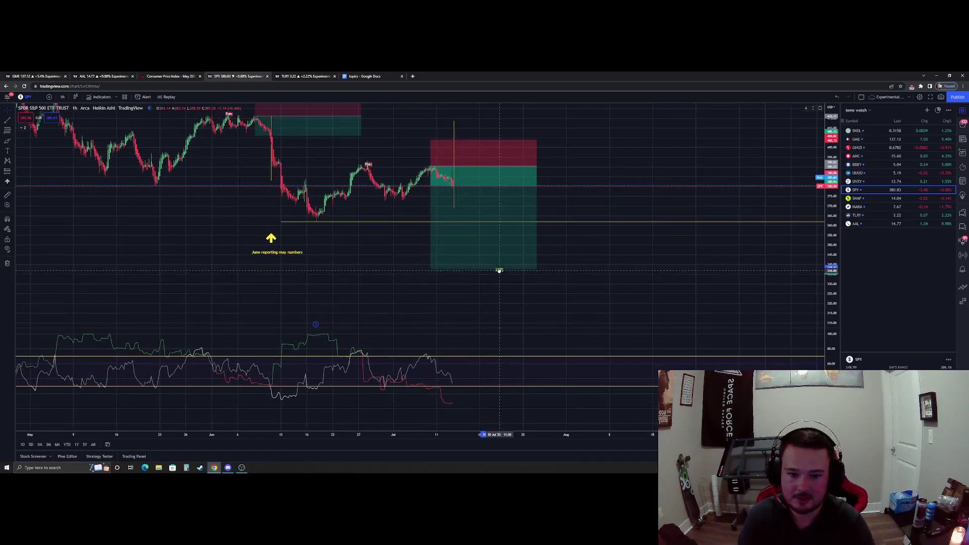
# Brush a red arrow curving up from the July 13 line, past the short position, to early August.
pyautogui.moveTo(580, 267); pyautogui.dragTo(488, 286)
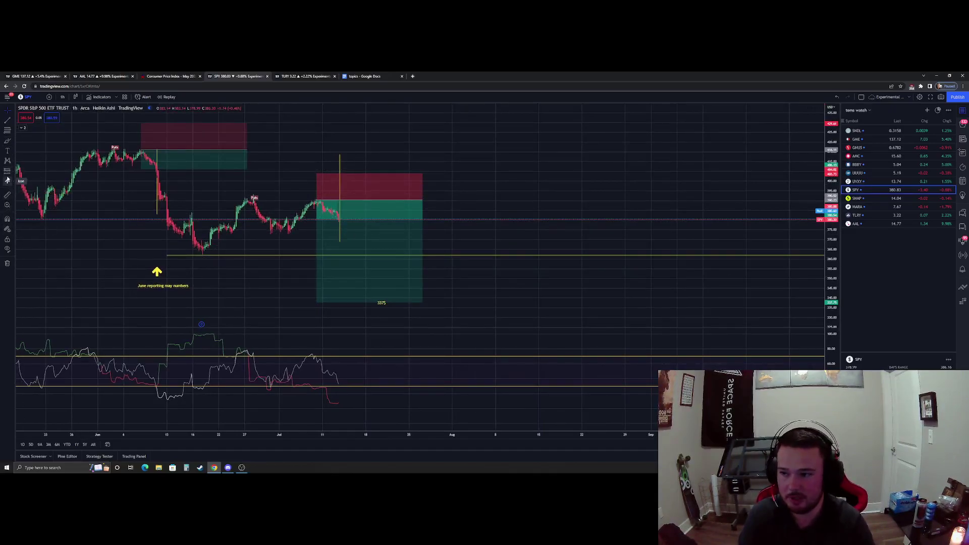
pyautogui.click(7, 145)
pyautogui.moveTo(318, 194)
pyautogui.mouseDown()
pyautogui.moveTo(376, 228)
pyautogui.moveTo(462, 172)
pyautogui.moveTo(463, 188)
pyautogui.mouseUp()
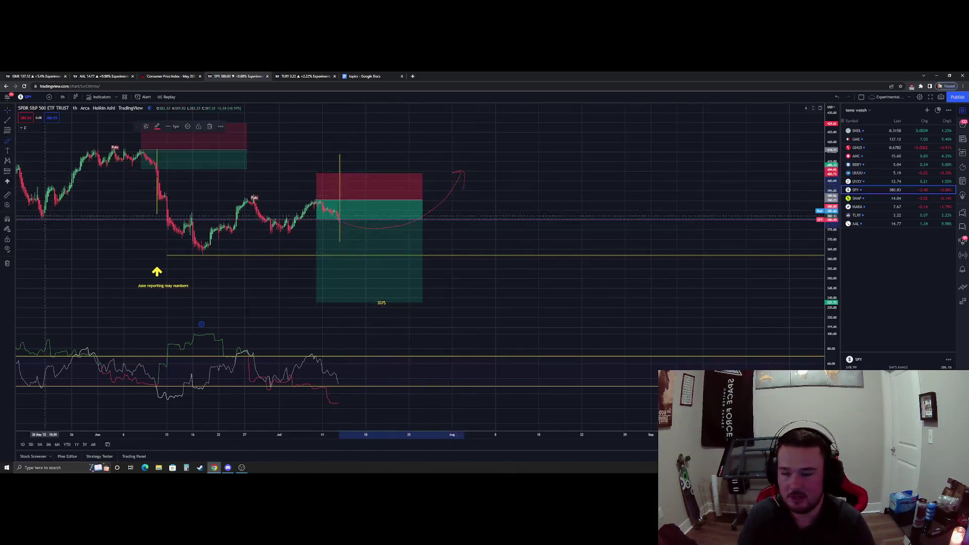
# Add a yellow text label "400$" beside the head of the rising red arrow.
pyautogui.click(8, 151)
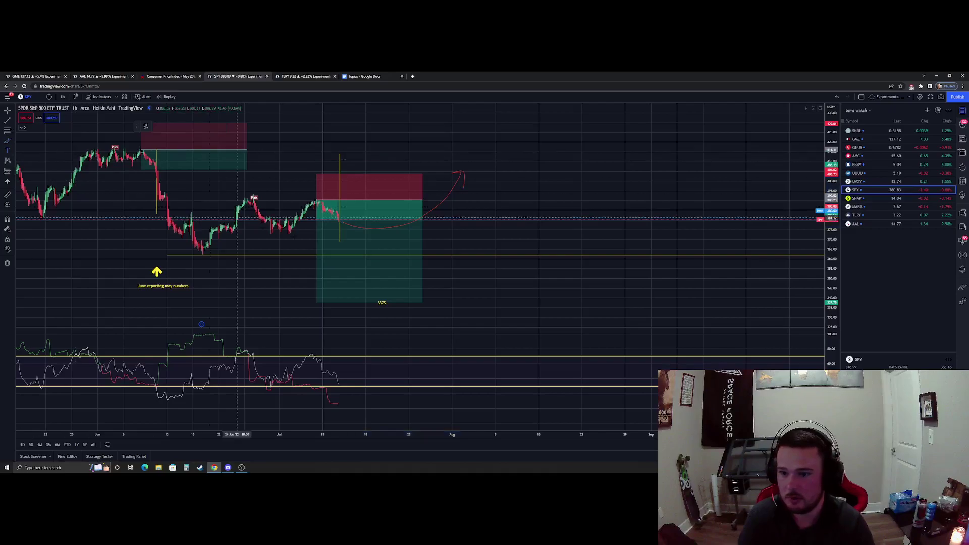
pyautogui.click(494, 194)
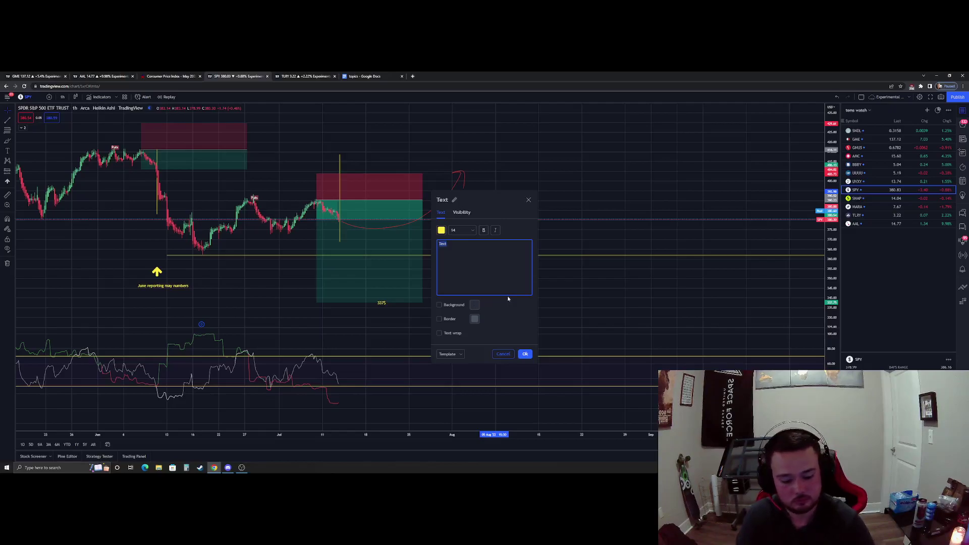
pyautogui.write('400$')
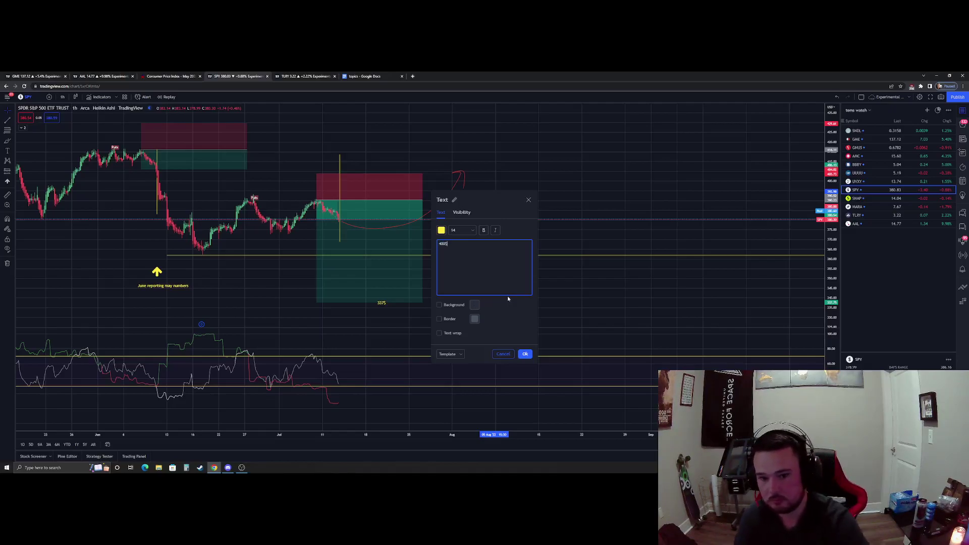
pyautogui.click(525, 354)
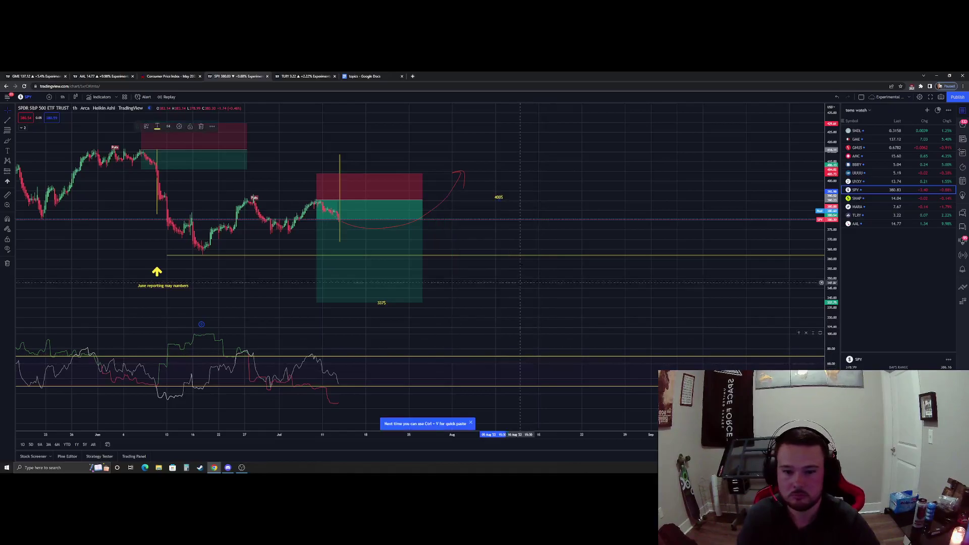
# Move the 400$ label beside the red arrowhead and undo the target extension of the July short position.
pyautogui.moveTo(500, 201); pyautogui.dragTo(485, 180)
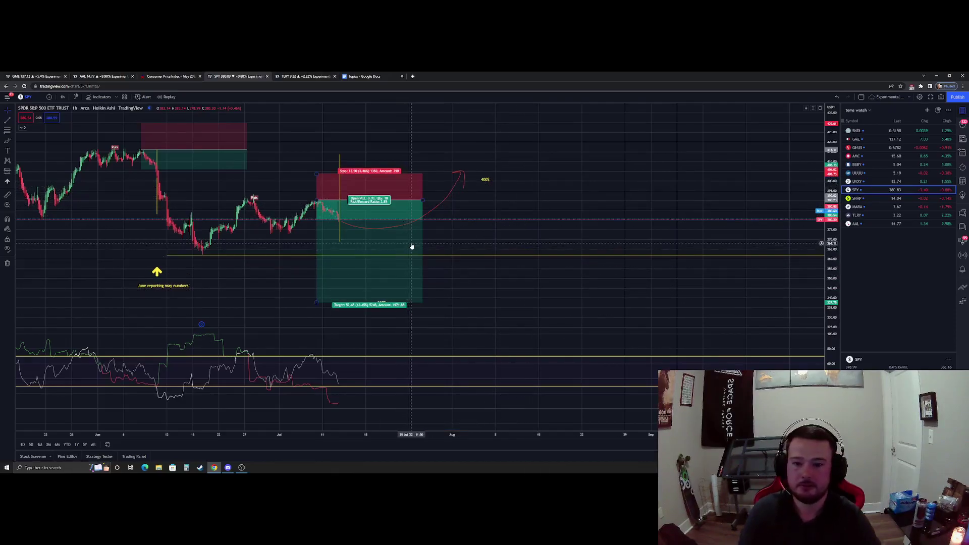
pyautogui.click(413, 291)
pyautogui.hotkey('ctrl', 'z')
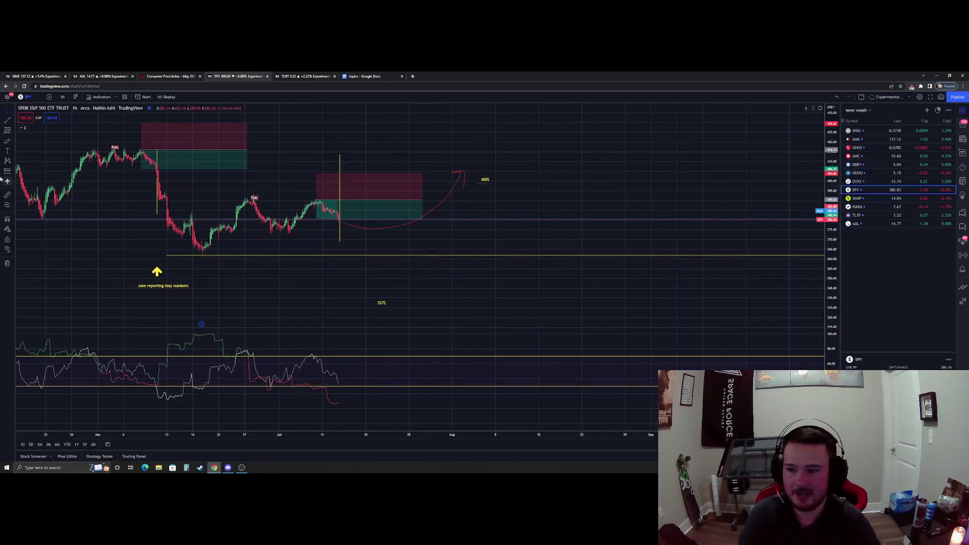
# Brush a red circle around the 400$ label and nudge the 337$ label slightly up.
pyautogui.click(7, 141)
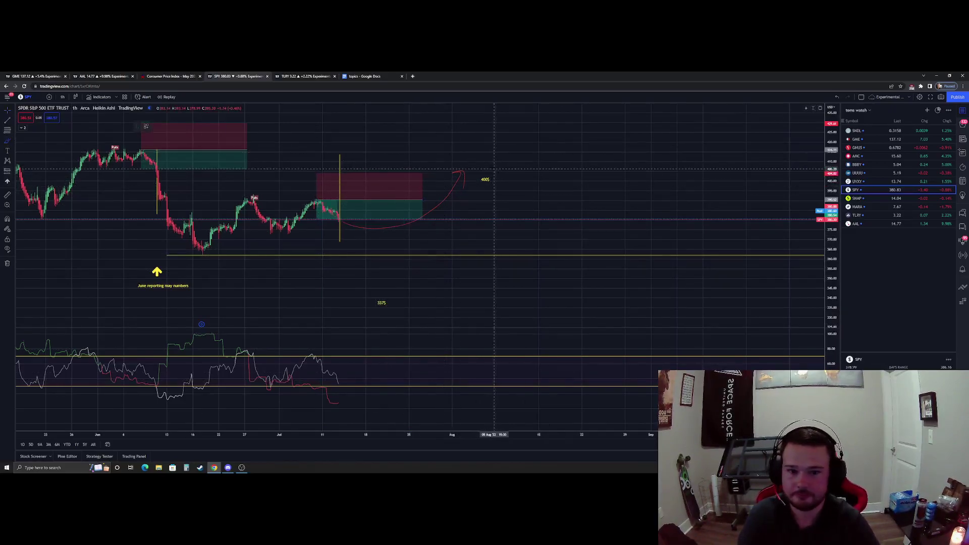
pyautogui.moveTo(471, 178); pyautogui.dragTo(502, 178)
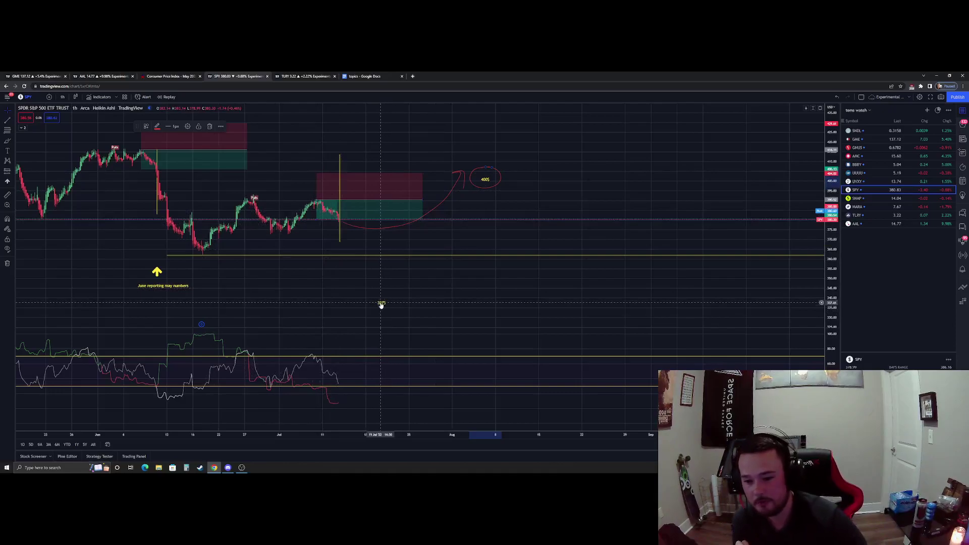
pyautogui.moveTo(380, 304)
pyautogui.mouseDown()
pyautogui.moveTo(353, 288)
pyautogui.moveTo(386, 298)
pyautogui.mouseUp()
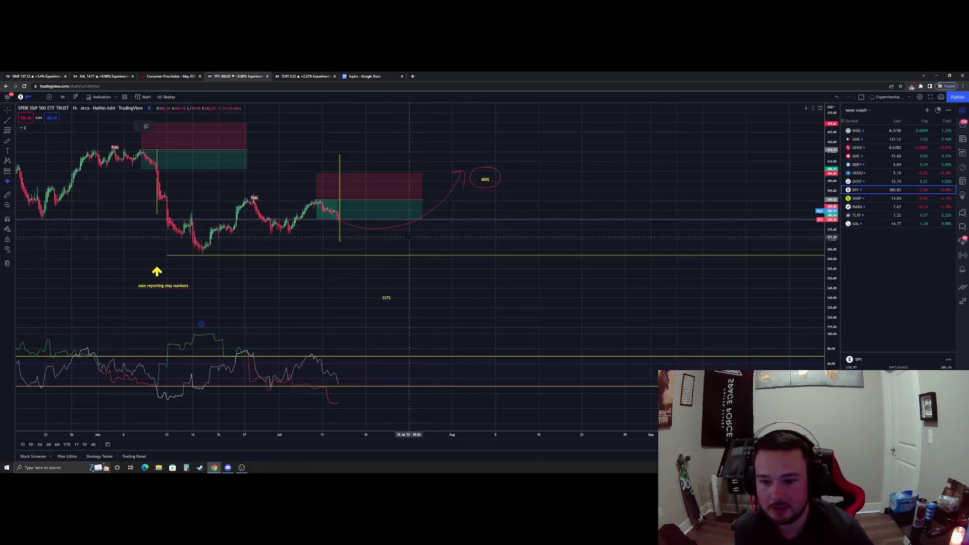
pyautogui.click(379, 244)
pyautogui.moveTo(379, 245)
pyautogui.mouseDown()
pyautogui.moveTo(400, 214)
pyautogui.moveTo(369, 237)
pyautogui.mouseUp()
pyautogui.press('Delete')
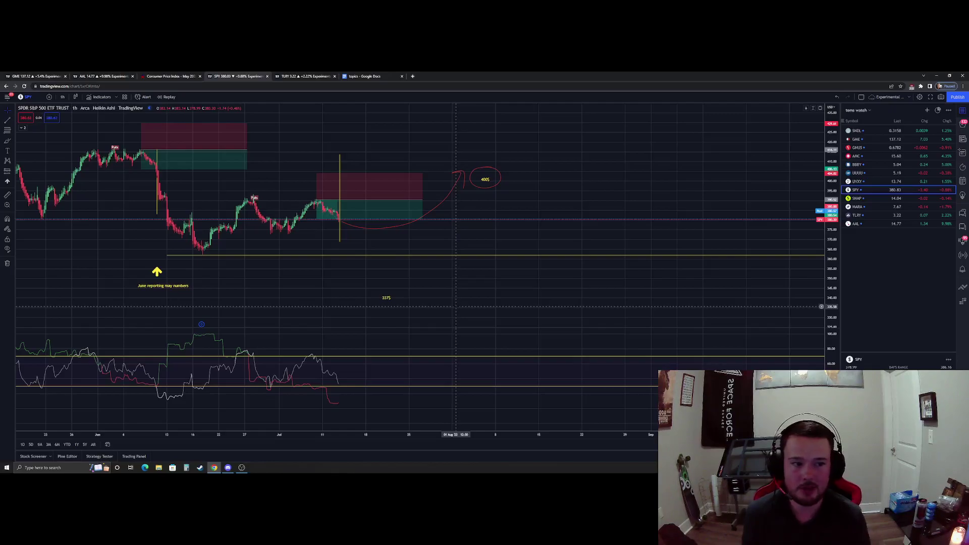
# On the SNAP chart, brush a red circle around the mid-June Calls signals and a red arrow pointing at the latest candles.
pyautogui.press('Down')
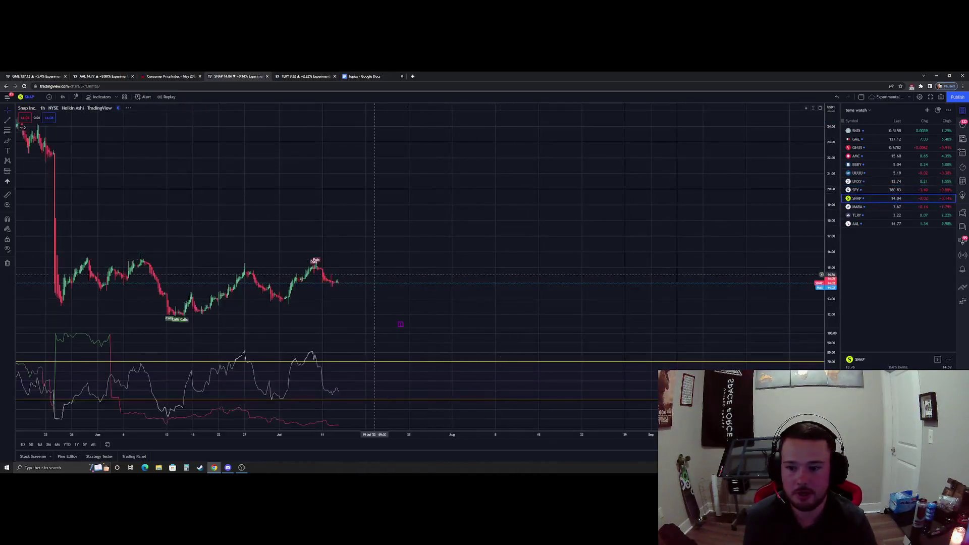
pyautogui.click(7, 141)
pyautogui.moveTo(269, 271)
pyautogui.mouseDown()
pyautogui.moveTo(258, 289)
pyautogui.moveTo(277, 268)
pyautogui.mouseUp()
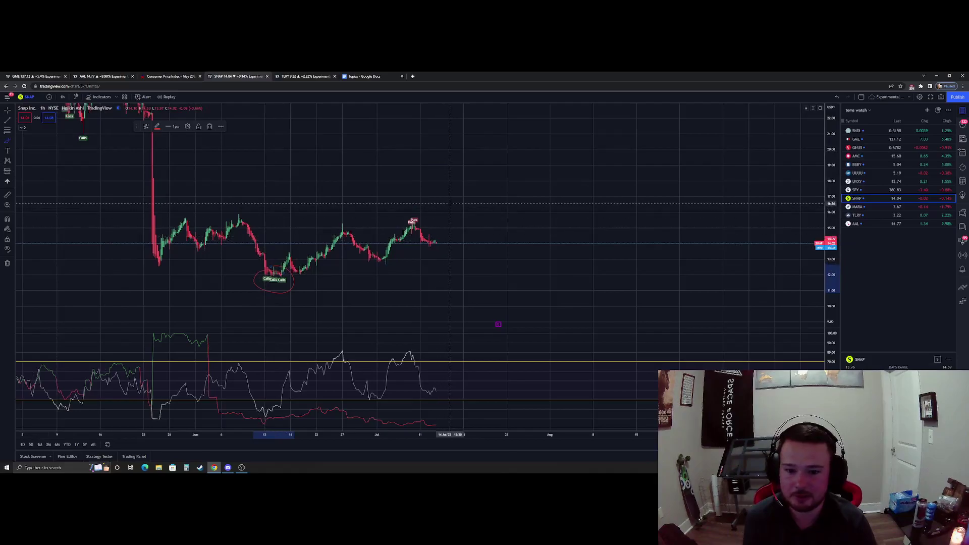
pyautogui.moveTo(455, 196); pyautogui.dragTo(460, 221)
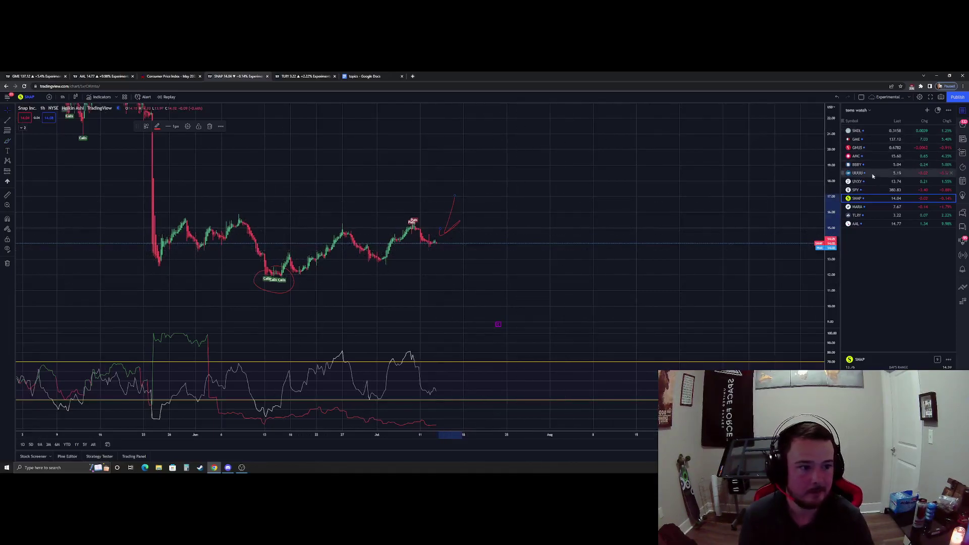
# Compare the SPY projection with the AAL chart and its June and July signals, and return to SPY.
pyautogui.click(873, 190)
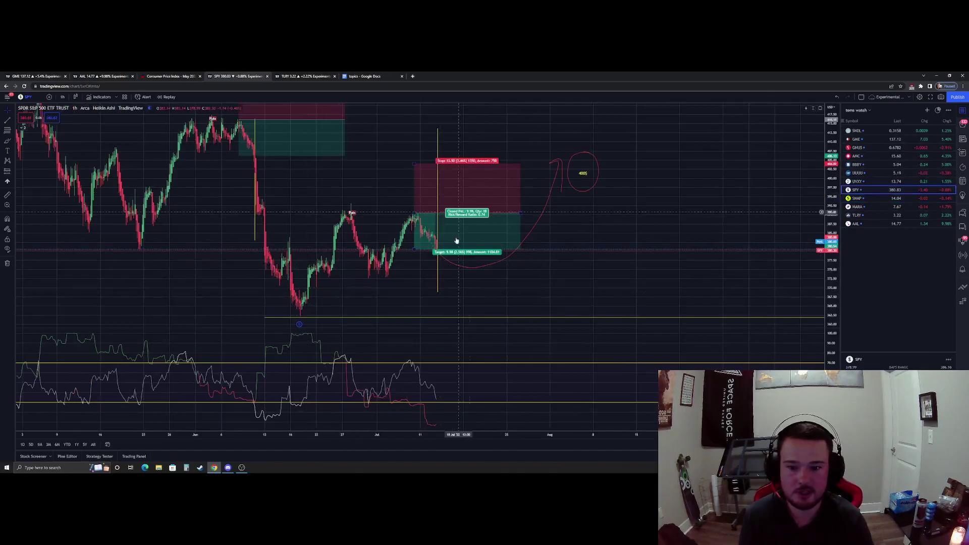
pyautogui.moveTo(669, 296); pyautogui.dragTo(589, 276)
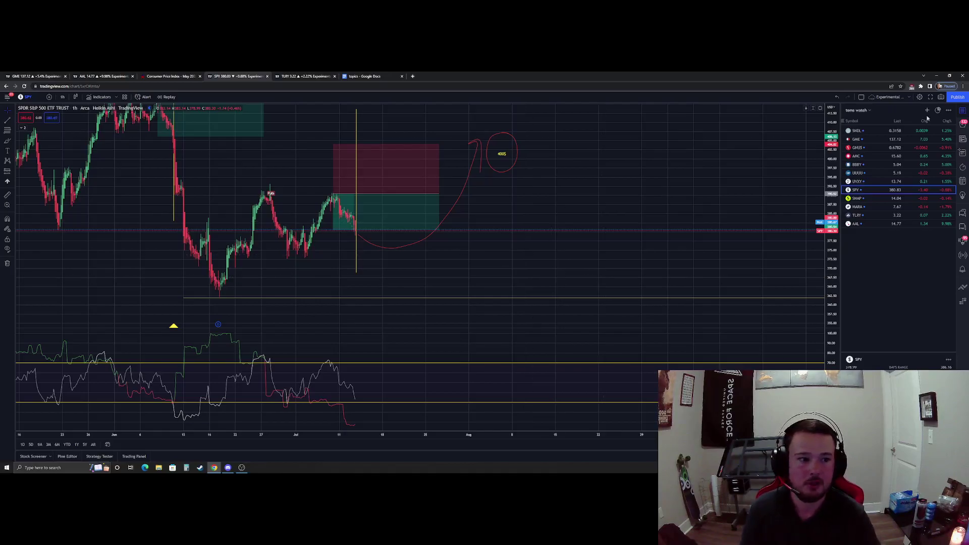
pyautogui.click(868, 224)
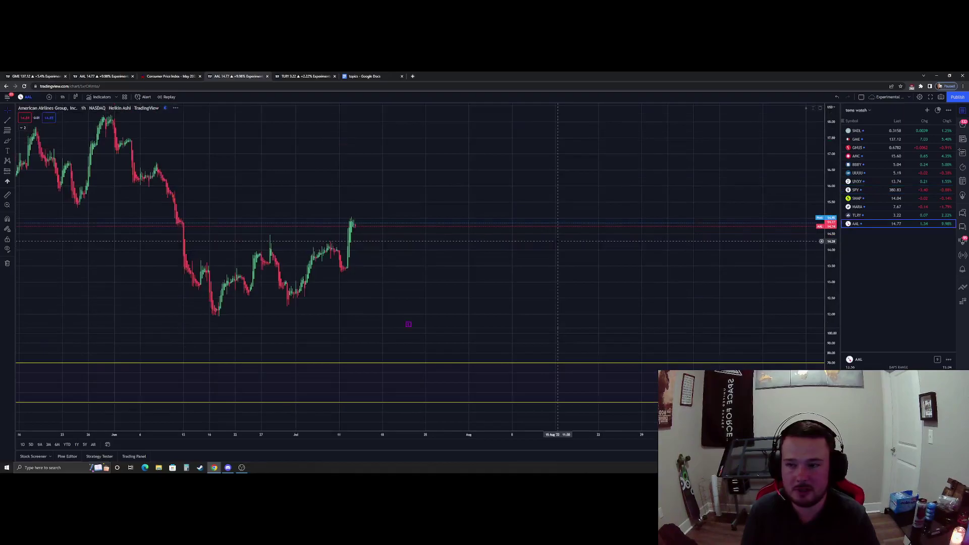
pyautogui.moveTo(548, 246); pyautogui.dragTo(519, 268)
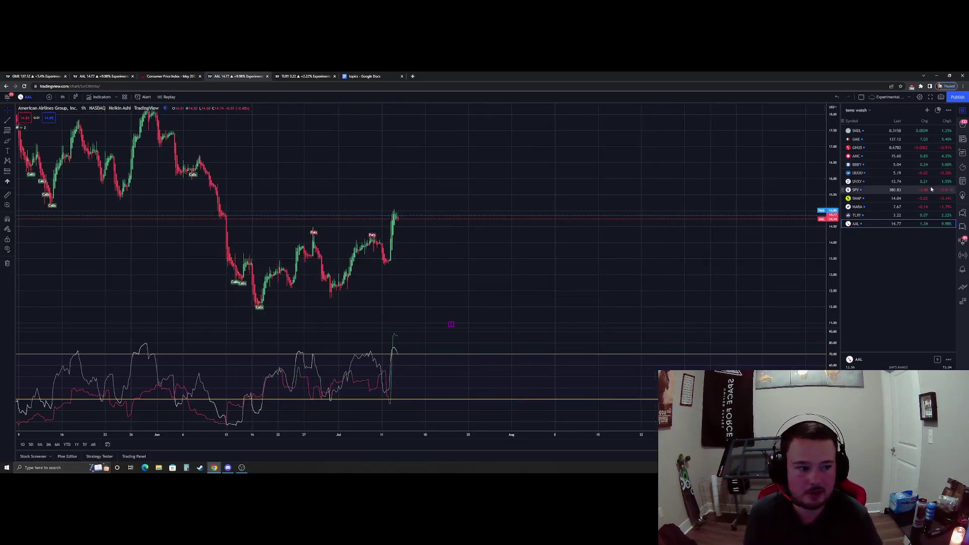
pyautogui.click(913, 189)
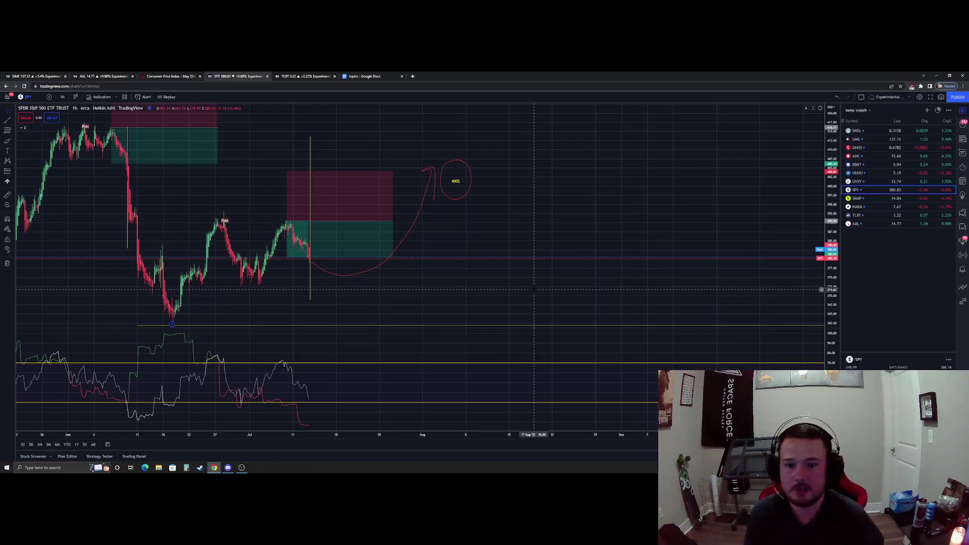
# Check the topics list in Google Docs and open the TLRY chart around the July 12 session.
pyautogui.click(371, 76)
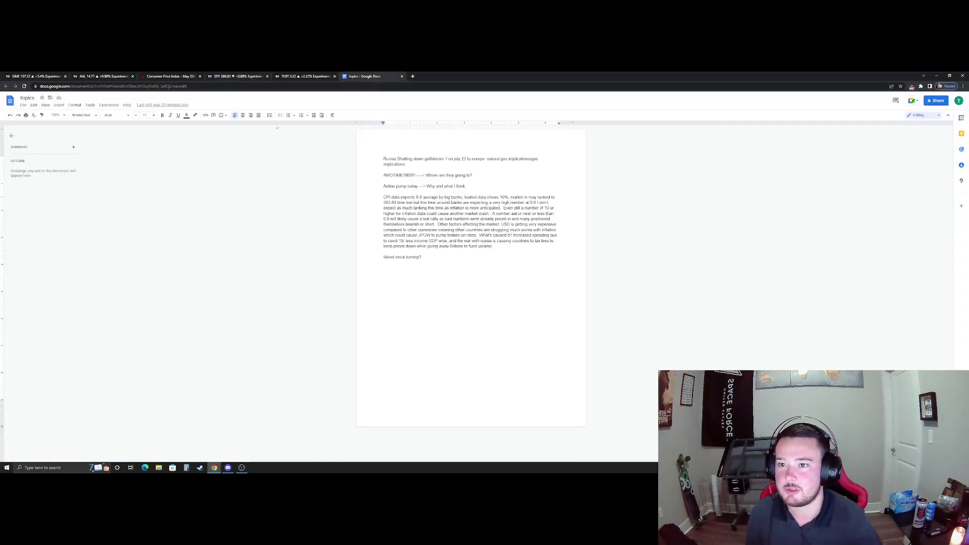
pyautogui.click(300, 76)
pyautogui.scroll(3, 486, 250)
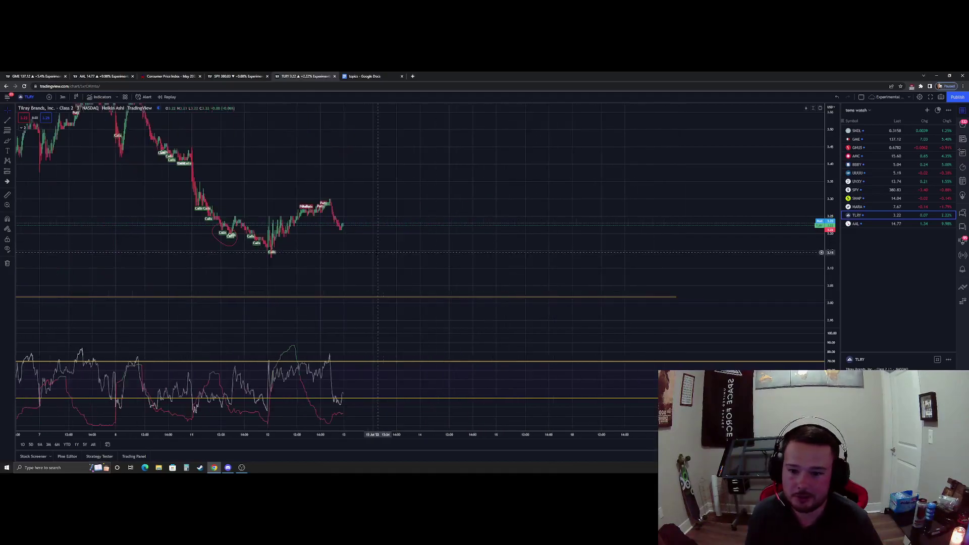
pyautogui.scroll(2, 487, 250)
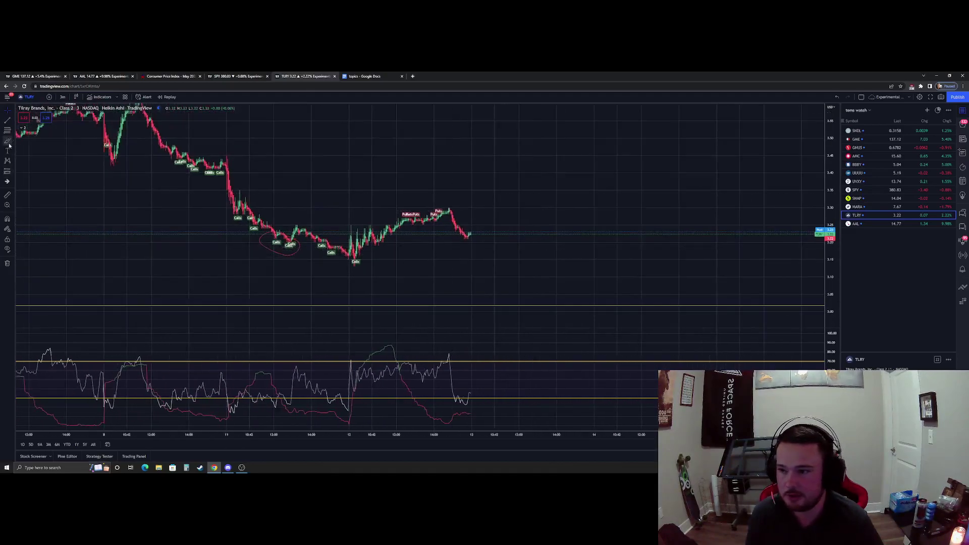
# Place a long position from TLRY's July 12 low with its target raised to the day's high at 3.30.
pyautogui.click(14, 174)
pyautogui.click(40, 170)
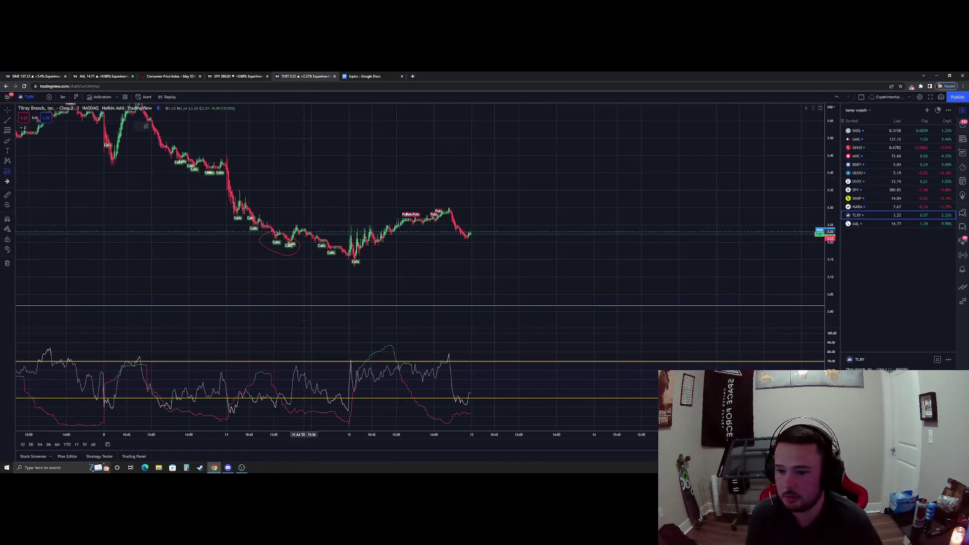
pyautogui.click(354, 268)
pyautogui.moveTo(366, 226); pyautogui.dragTo(371, 207)
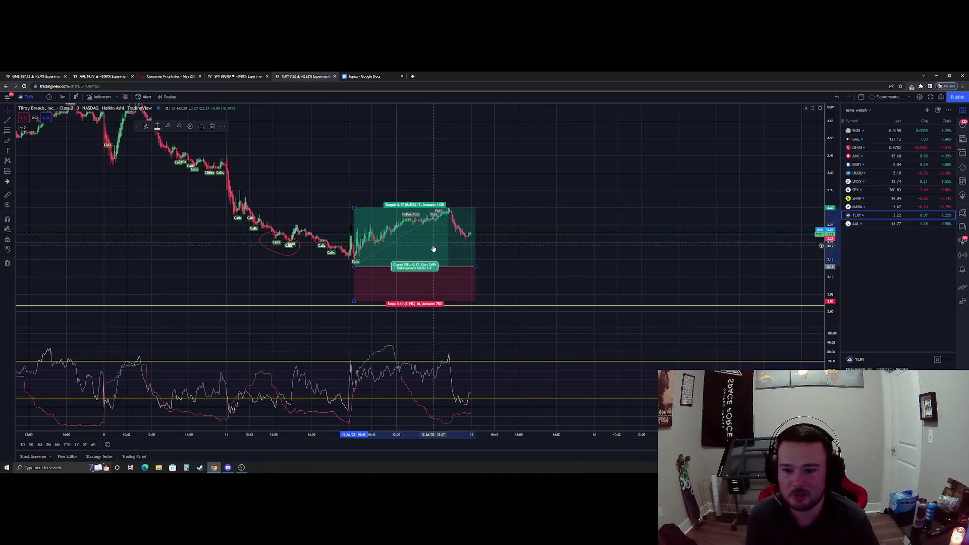
# Place a yellow arrow icon above the start of TLRY's July 12 session and delete the long position.
pyautogui.click(6, 183)
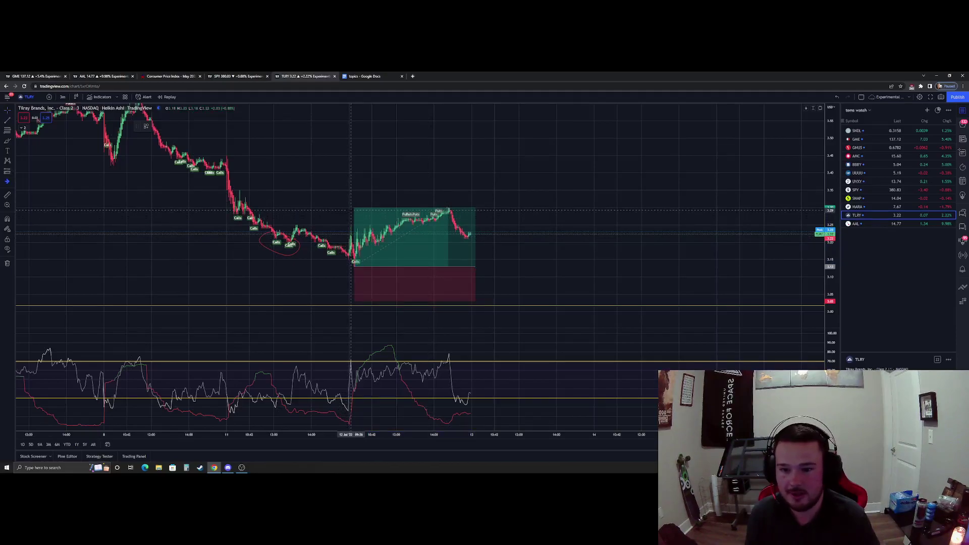
pyautogui.click(353, 223)
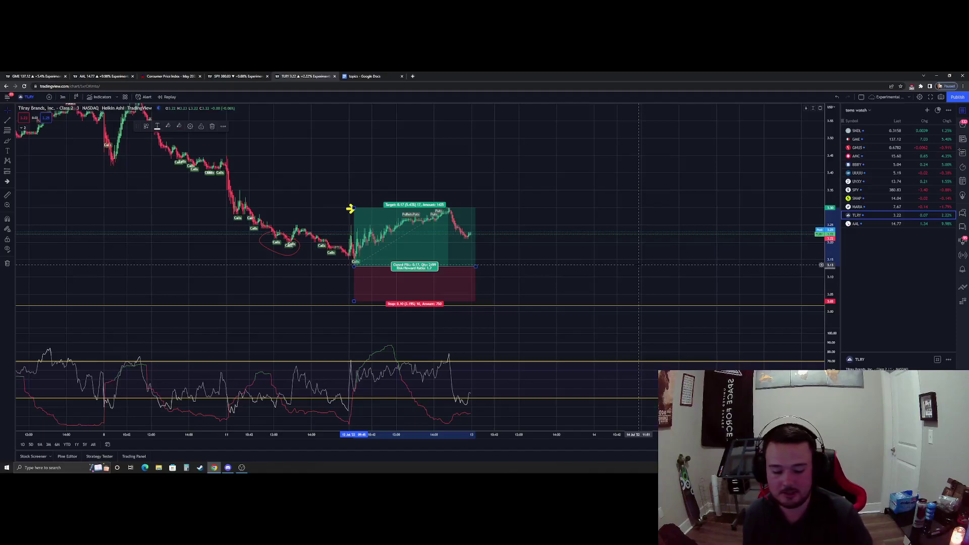
pyautogui.press('Delete')
# Try a rising red brush arrow below the July 12 Puts signals and replace it with one following the late drop.
pyautogui.scroll(-3, 486, 234)
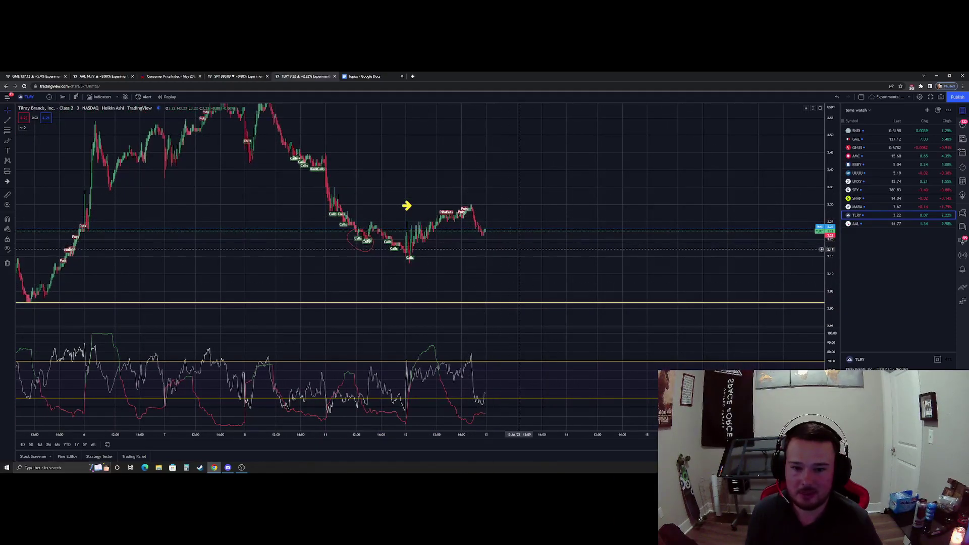
pyautogui.moveTo(486, 234); pyautogui.dragTo(382, 244)
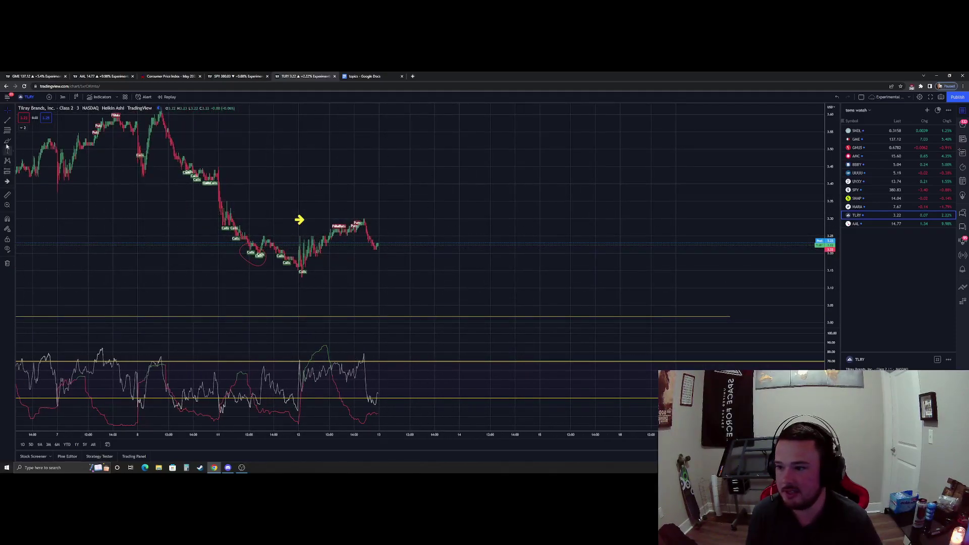
pyautogui.moveTo(362, 246); pyautogui.dragTo(327, 295)
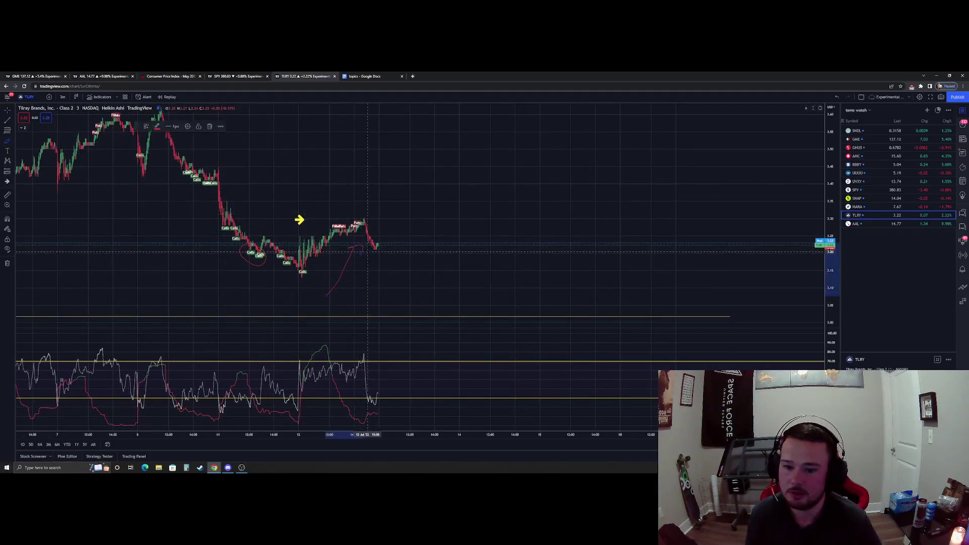
pyautogui.moveTo(366, 221); pyautogui.dragTo(382, 241)
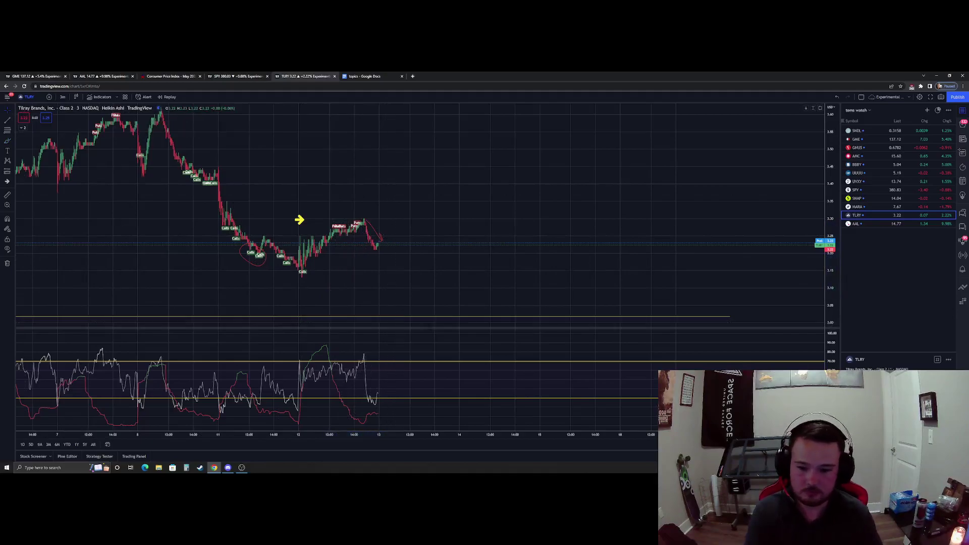
# Brush a red arrow pointing at TLRY's mid-June drop just before the start of the yellow support line.
pyautogui.scroll(-3, 504, 302)
pyautogui.scroll(-5, 605, 287)
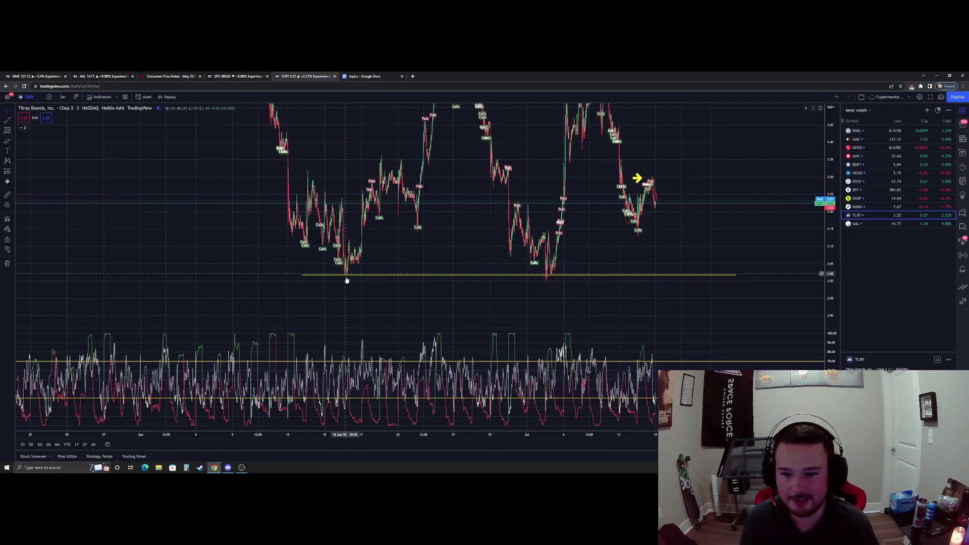
pyautogui.moveTo(344, 278); pyautogui.dragTo(374, 302)
pyautogui.hotkey('alt', 'r')
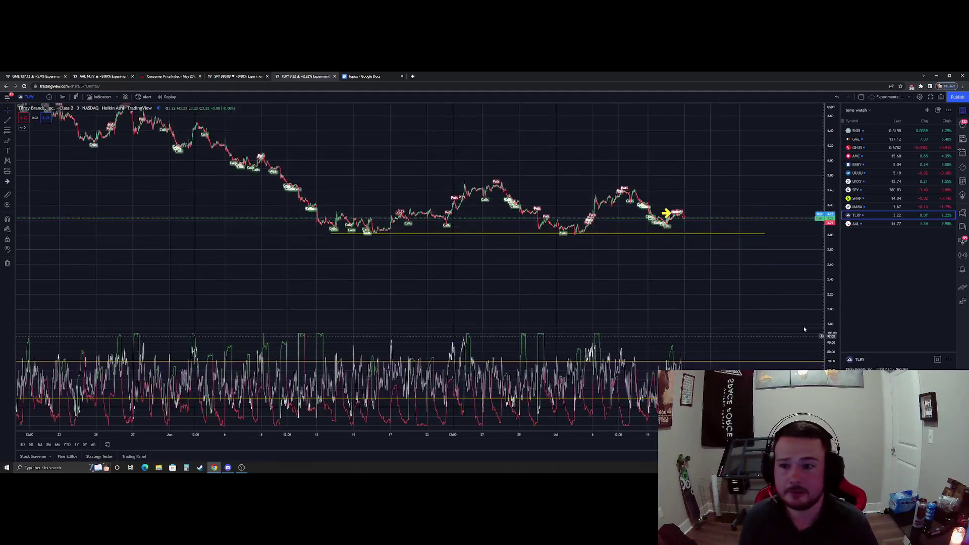
pyautogui.moveTo(432, 296); pyautogui.dragTo(341, 293)
pyautogui.scroll(3, 340, 293)
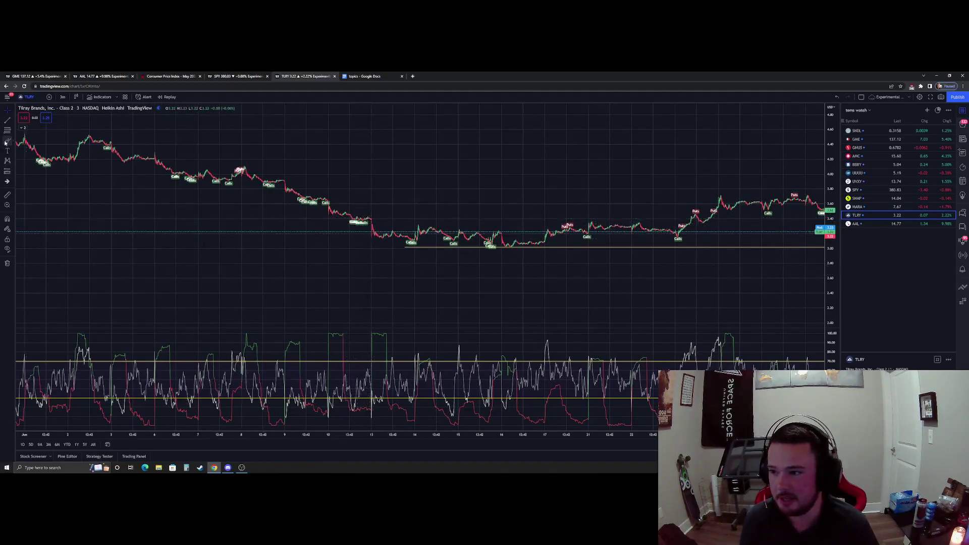
pyautogui.moveTo(394, 190); pyautogui.dragTo(373, 218)
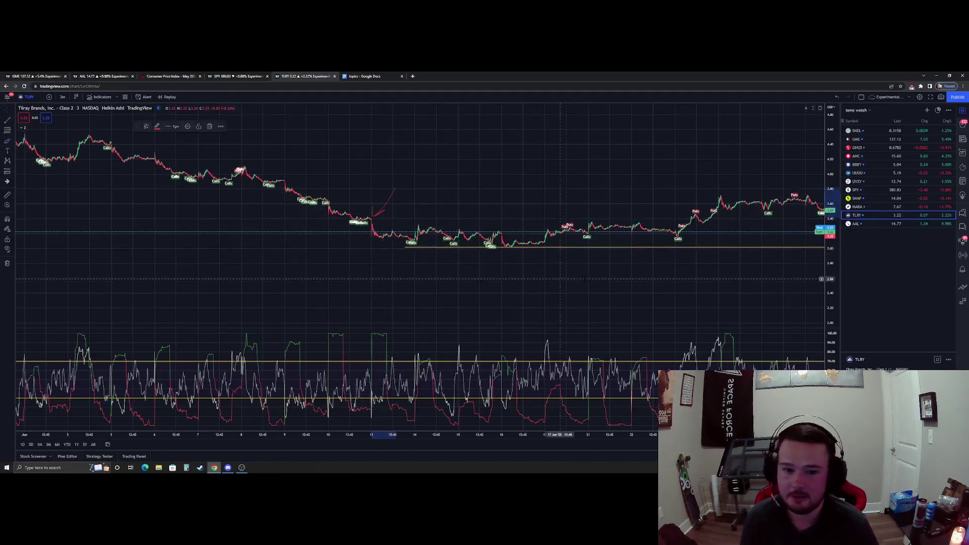
# Examine TLRY's price action and signals along the yellow support line from mid-June to July 12.
pyautogui.scroll(-5, 454, 291)
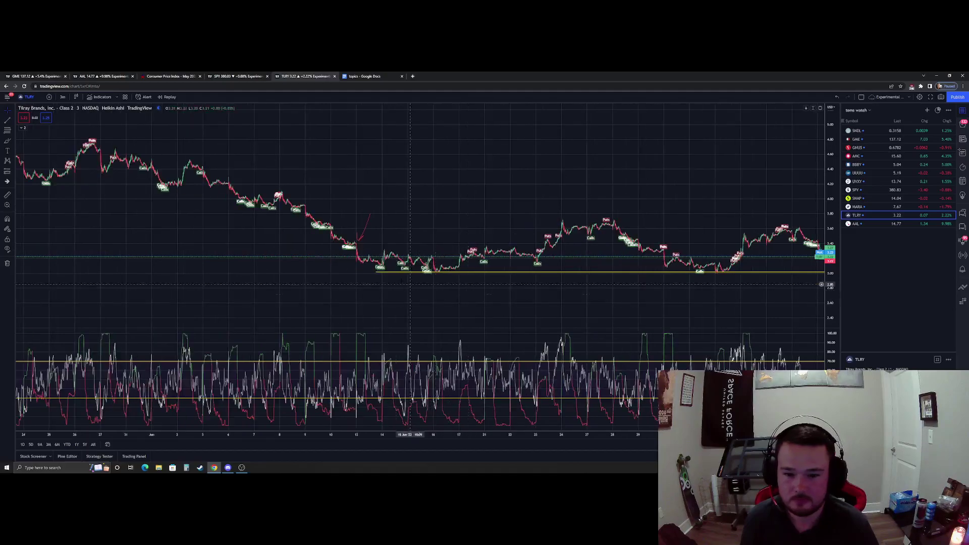
pyautogui.moveTo(420, 291); pyautogui.dragTo(218, 271)
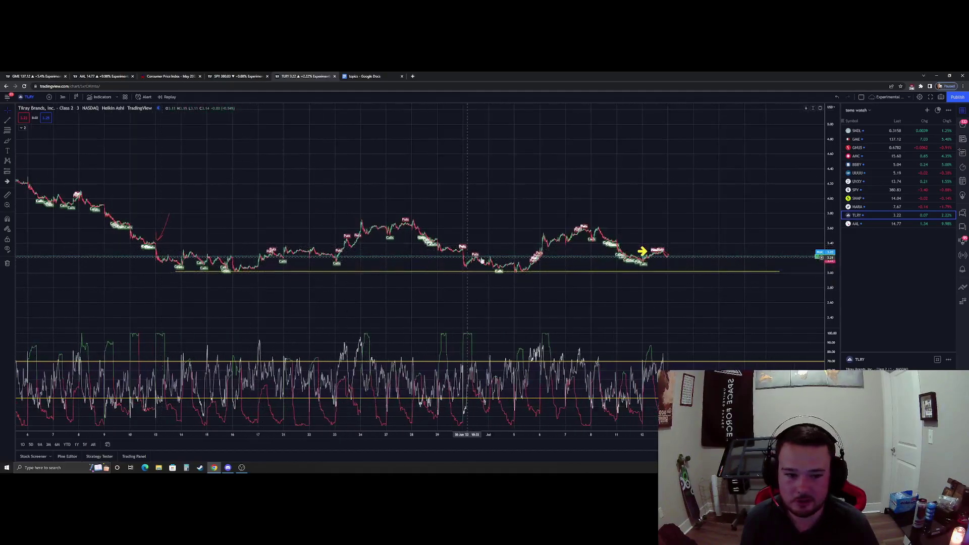
pyautogui.scroll(4, 556, 292)
pyautogui.moveTo(425, 296); pyautogui.dragTo(569, 293)
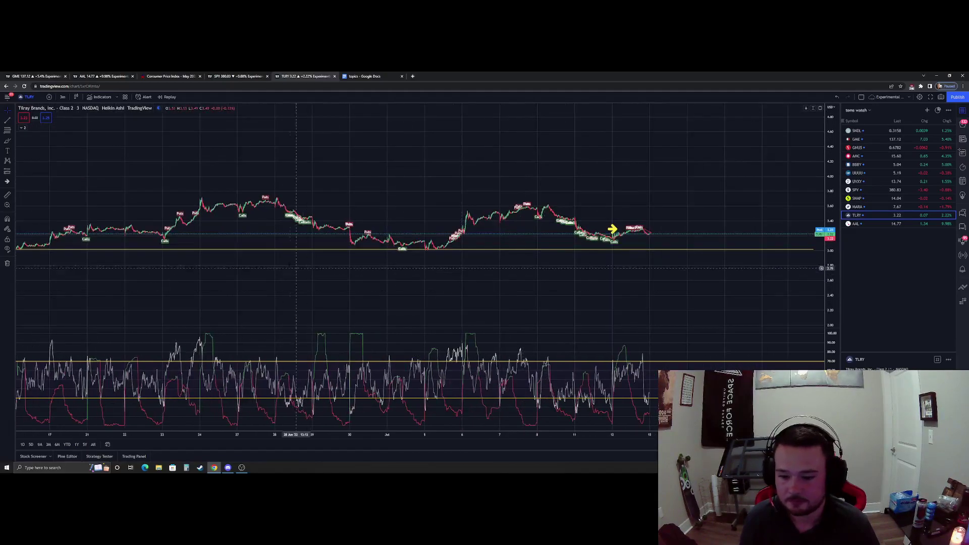
pyautogui.moveTo(44, 250); pyautogui.dragTo(240, 247)
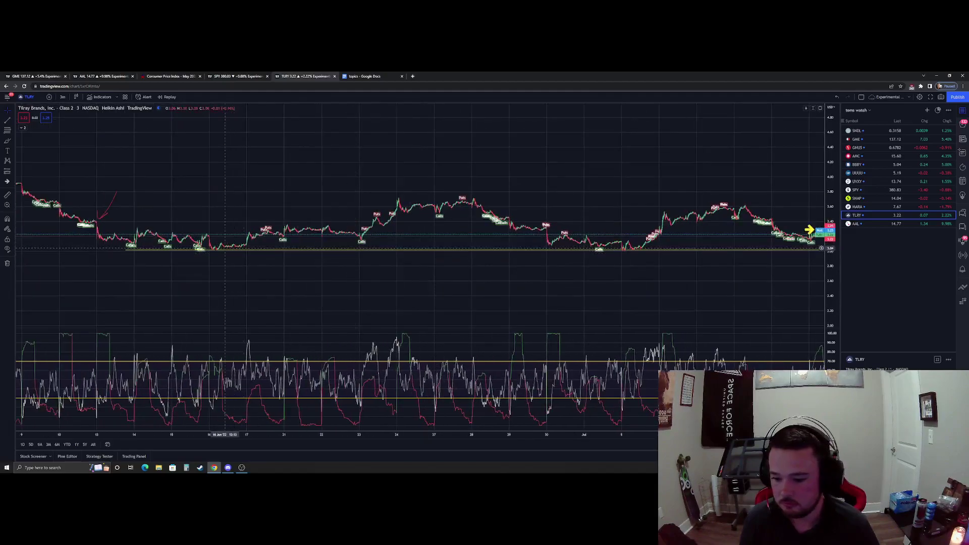
pyautogui.moveTo(455, 290); pyautogui.dragTo(281, 291)
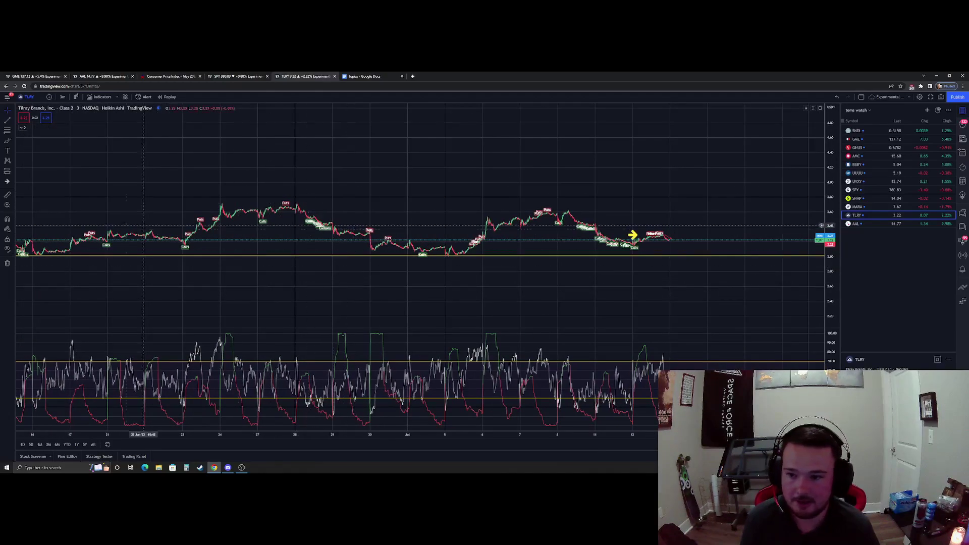
pyautogui.moveTo(167, 285); pyautogui.dragTo(399, 282)
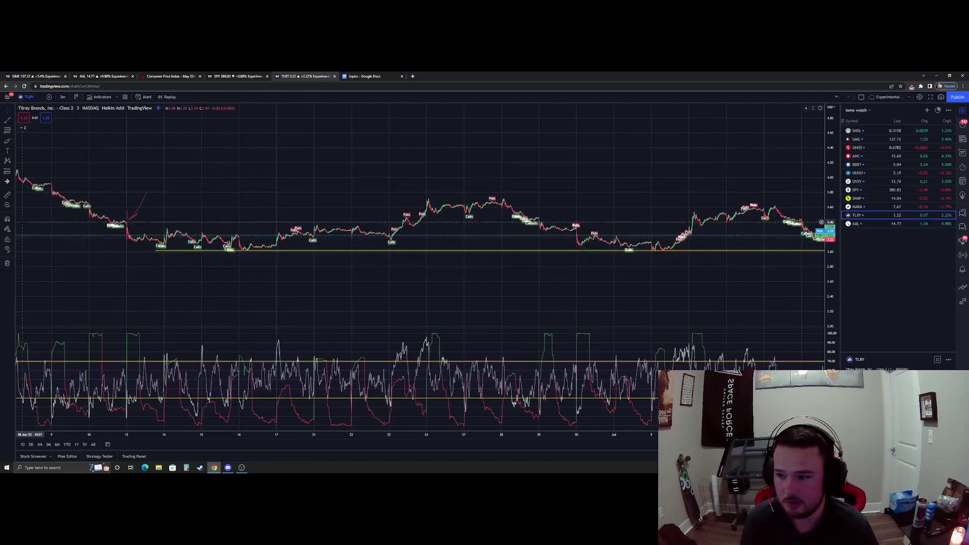
# Brush a red arrow at TLRY's June 15 Calls signals and measure a rise of about 22.8% from June 16 with a temporary long position.
pyautogui.moveTo(202, 302); pyautogui.dragTo(233, 257)
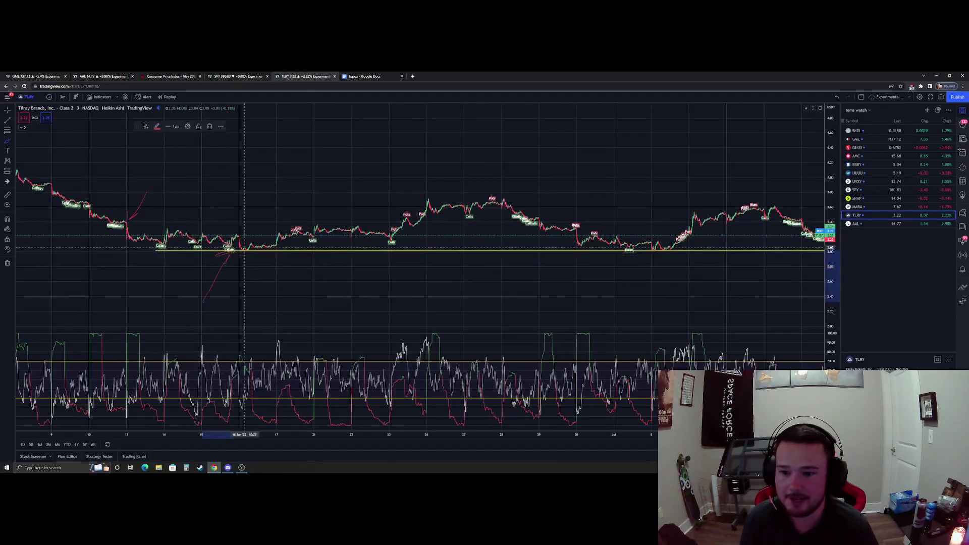
pyautogui.click(11, 174)
pyautogui.click(43, 169)
pyautogui.click(247, 233)
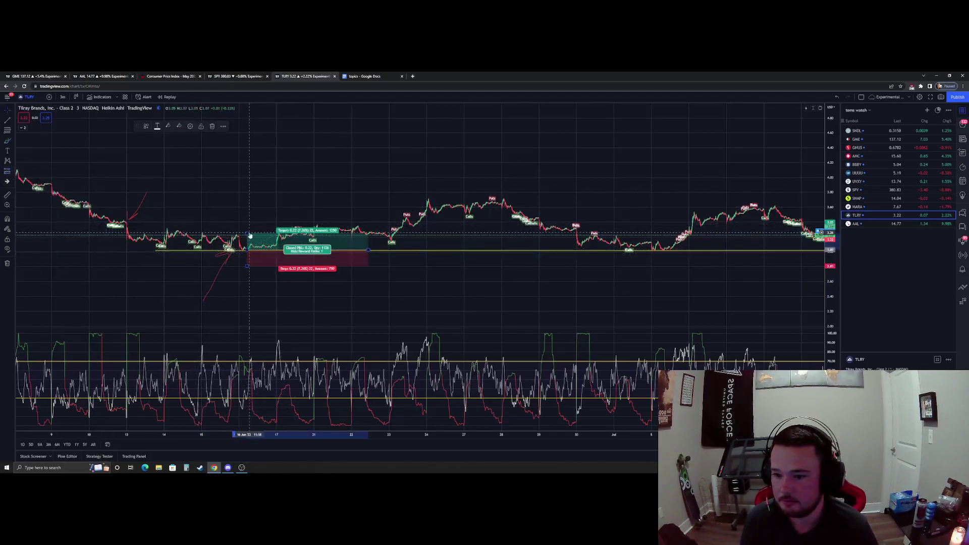
pyautogui.moveTo(247, 233); pyautogui.dragTo(247, 216)
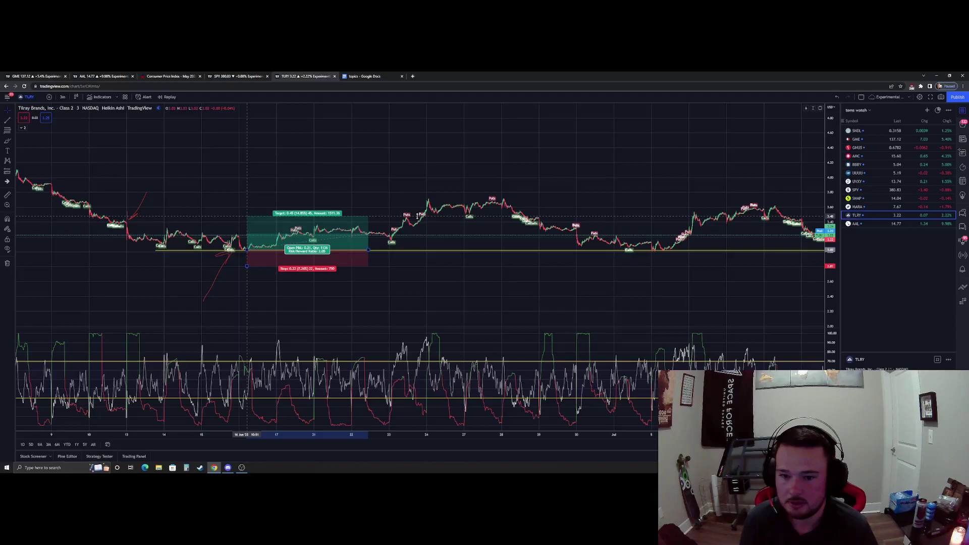
pyautogui.moveTo(417, 214); pyautogui.dragTo(435, 198)
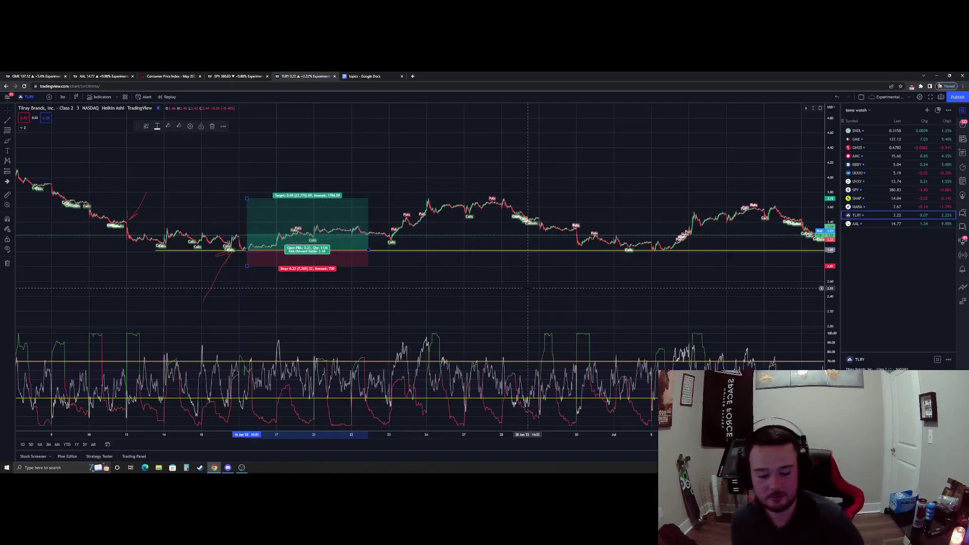
pyautogui.press('Delete')
# Measure a rise of about 16% from TLRY's July 1 Calls signal with a long position, and delete it.
pyautogui.hscroll(10, 504, 318)
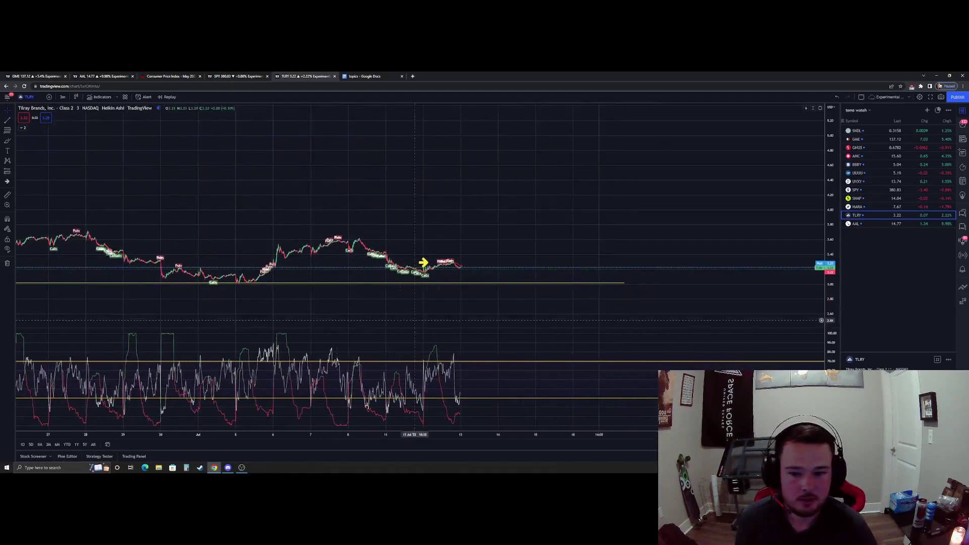
pyautogui.scroll(-3, 427, 321)
pyautogui.scroll(5, 410, 292)
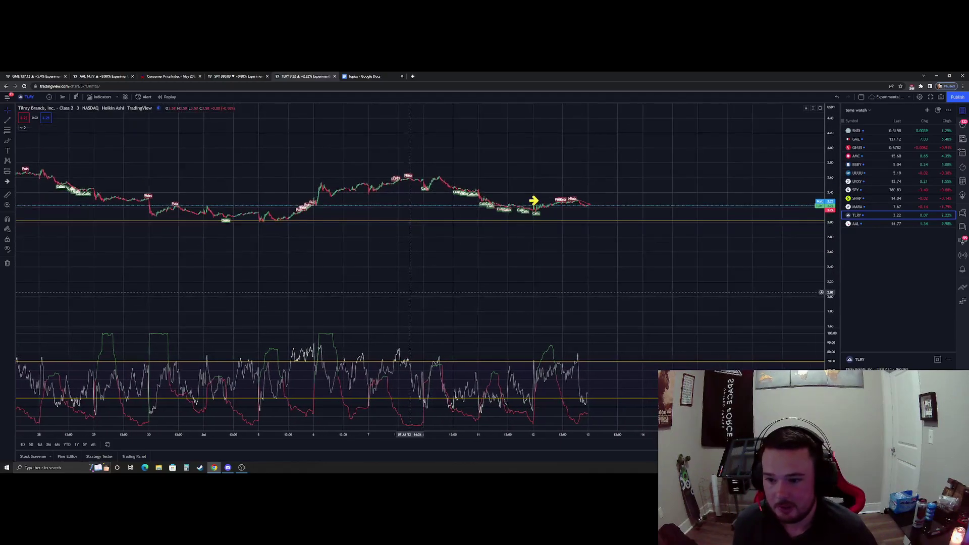
pyautogui.hscroll(5, 409, 292)
pyautogui.scroll(3, 399, 282)
pyautogui.hscroll(-10, 354, 268)
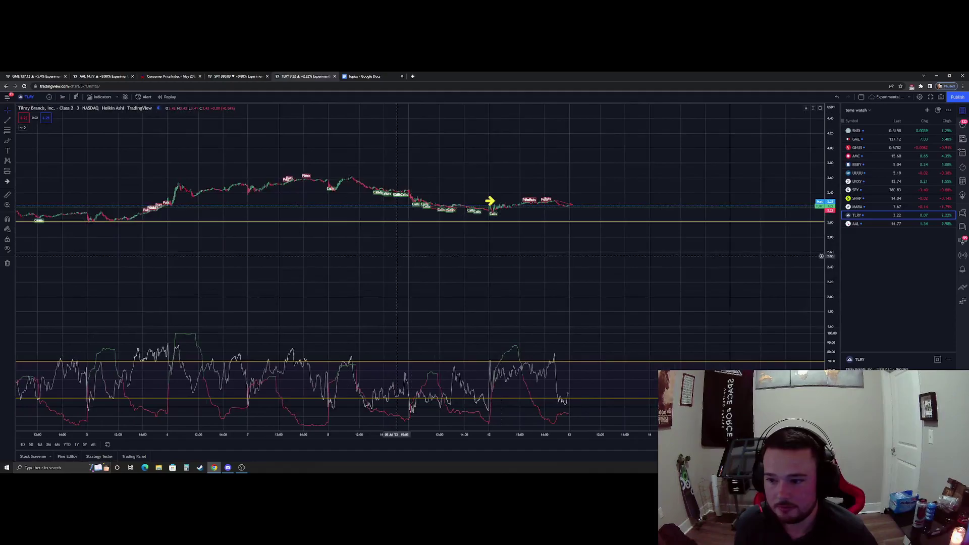
pyautogui.moveTo(399, 258); pyautogui.dragTo(415, 283)
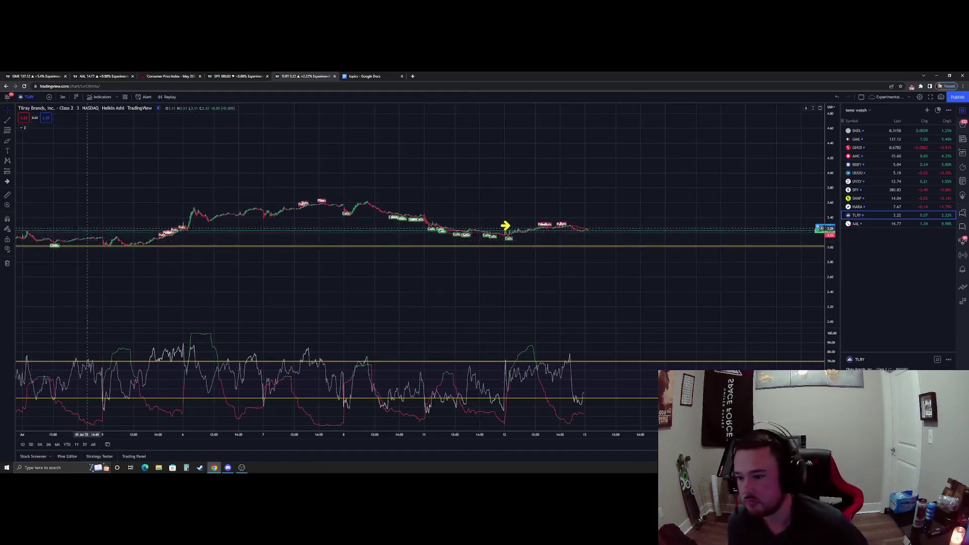
pyautogui.click(11, 171)
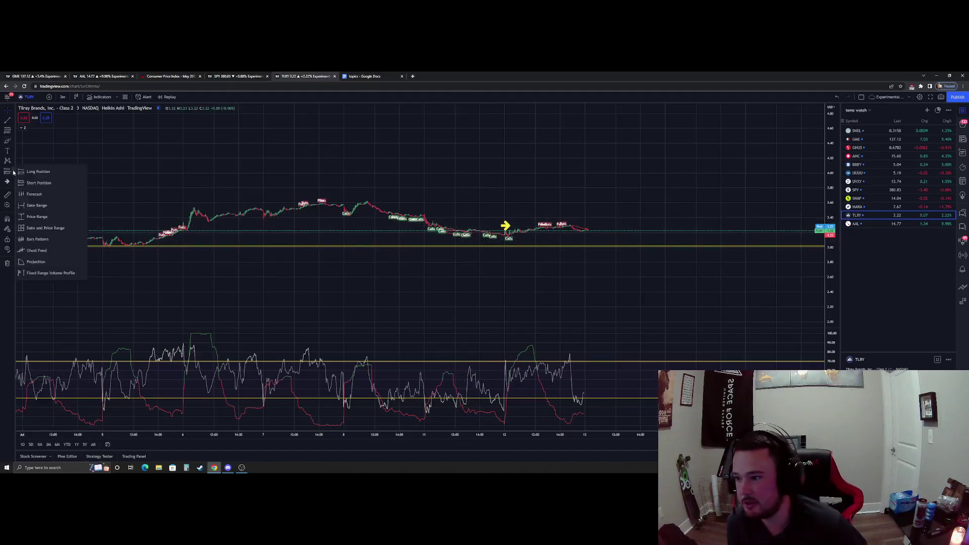
pyautogui.click(30, 173)
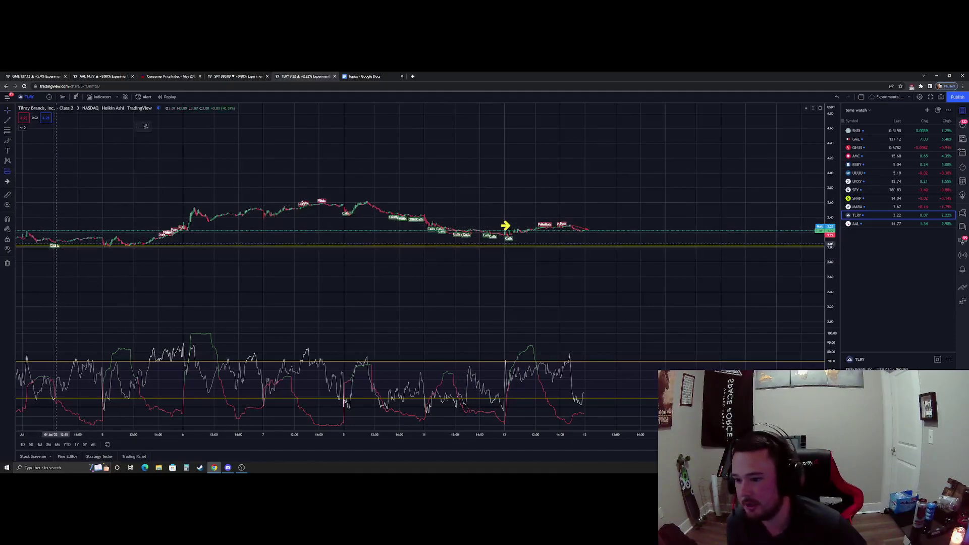
pyautogui.click(55, 245)
pyautogui.moveTo(56, 233); pyautogui.dragTo(56, 207)
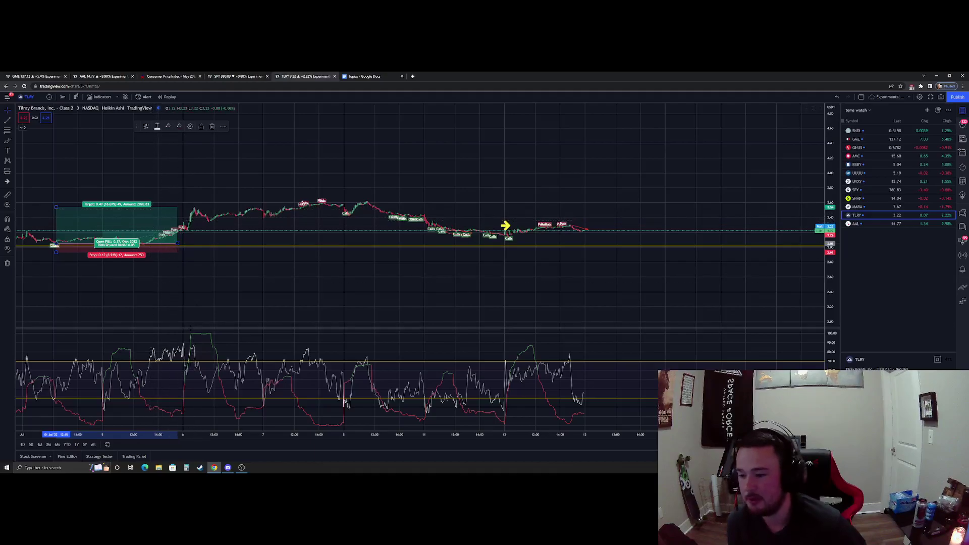
pyautogui.moveTo(176, 243); pyautogui.dragTo(179, 222)
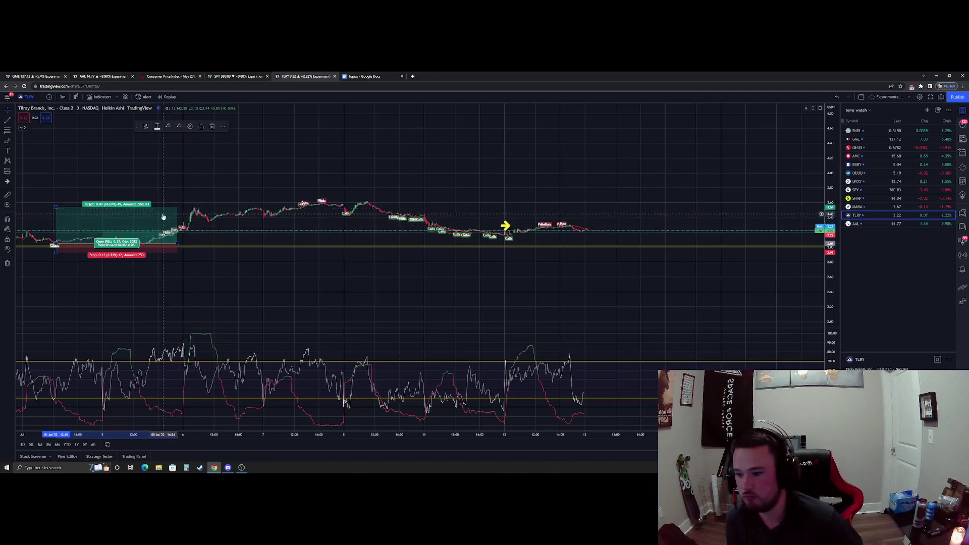
pyautogui.press('Delete')
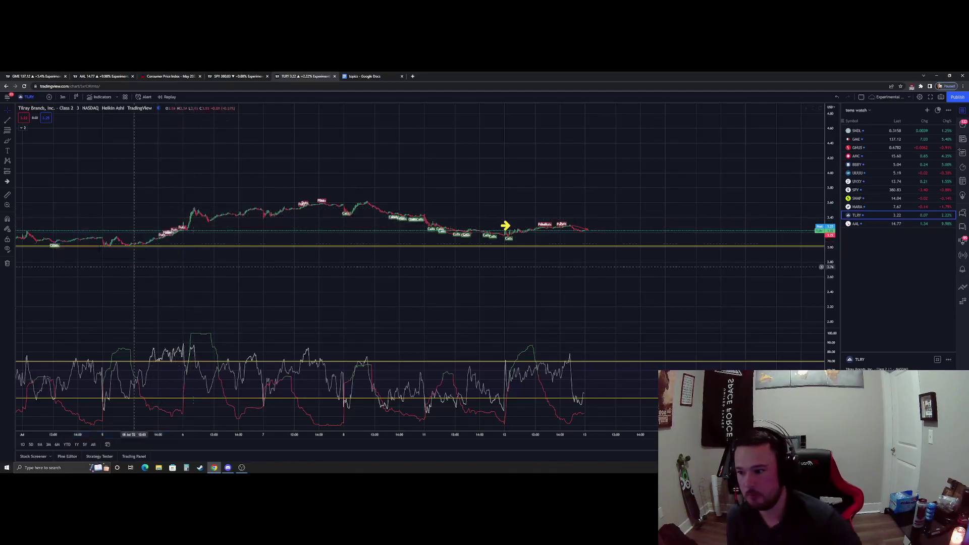
# Mark TLRY's July 1 Calls signal and July 6 peak in red, and try a rising projection arrow past July 12.
pyautogui.moveTo(199, 226); pyautogui.dragTo(215, 293)
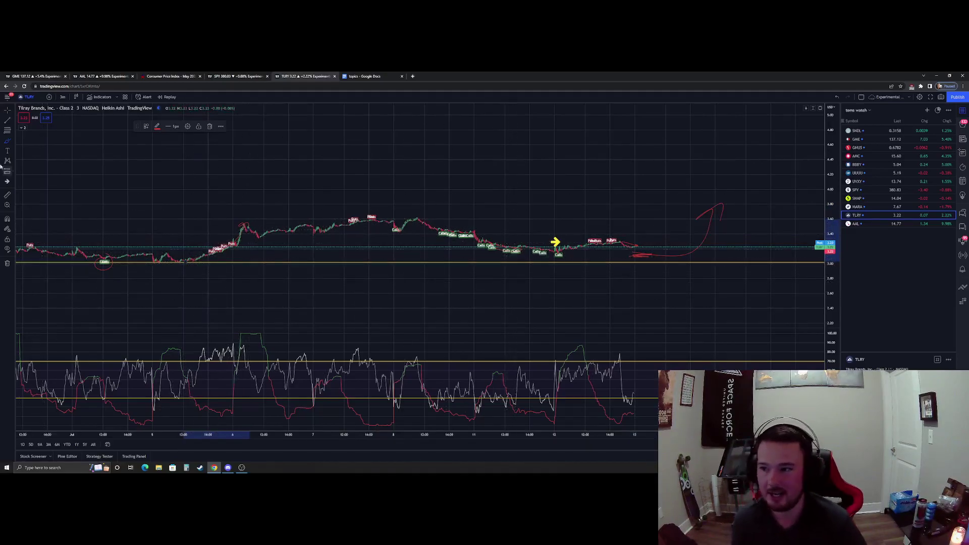
pyautogui.moveTo(666, 226); pyautogui.dragTo(552, 238)
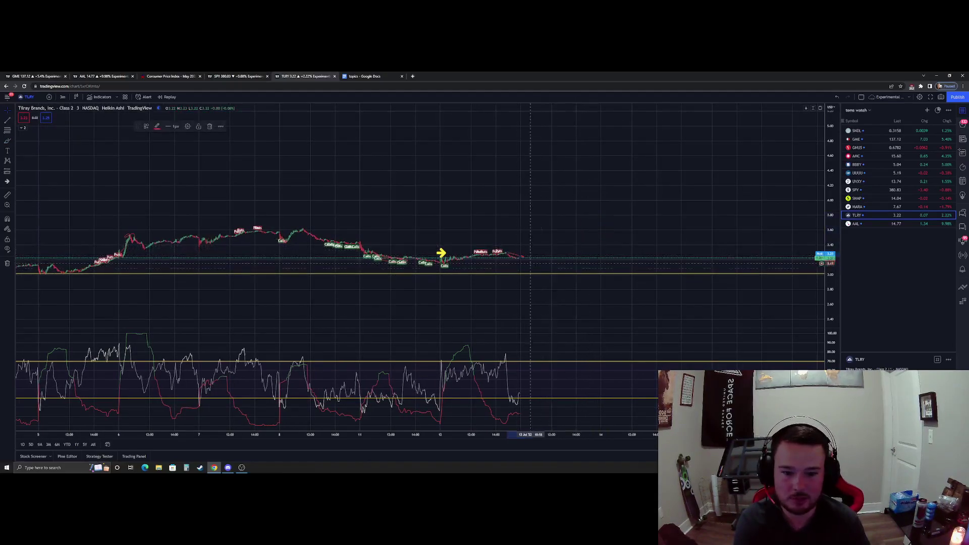
# Stretch TLRY's price scale and circle the July 11 Calls signals in red.
pyautogui.scroll(2, 534, 266)
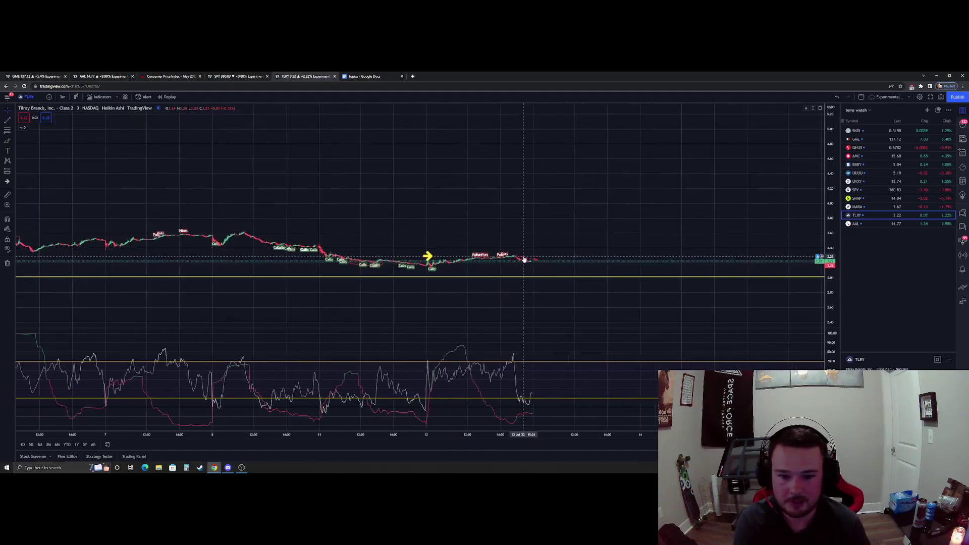
pyautogui.scroll(2, 520, 262)
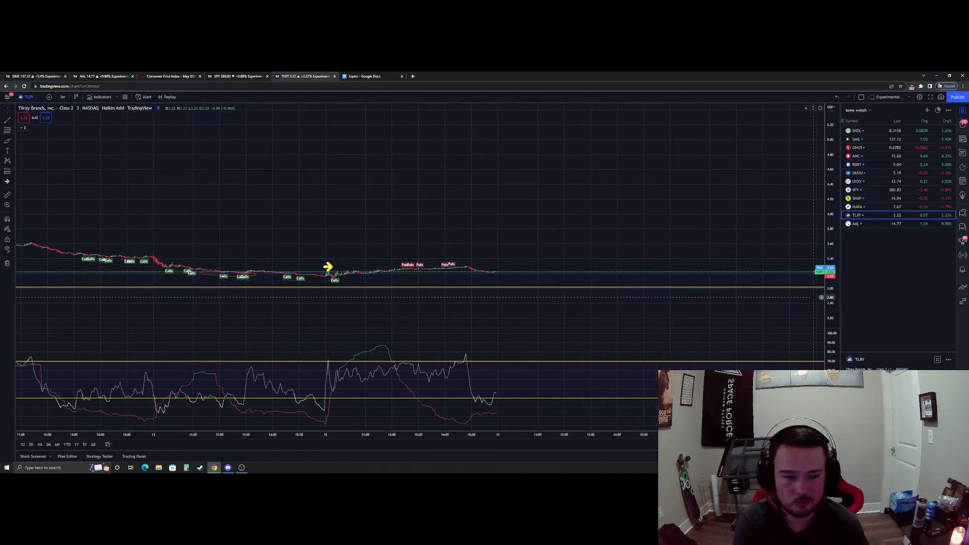
pyautogui.moveTo(830, 297); pyautogui.dragTo(830, 286)
pyautogui.moveTo(77, 300); pyautogui.dragTo(115, 218)
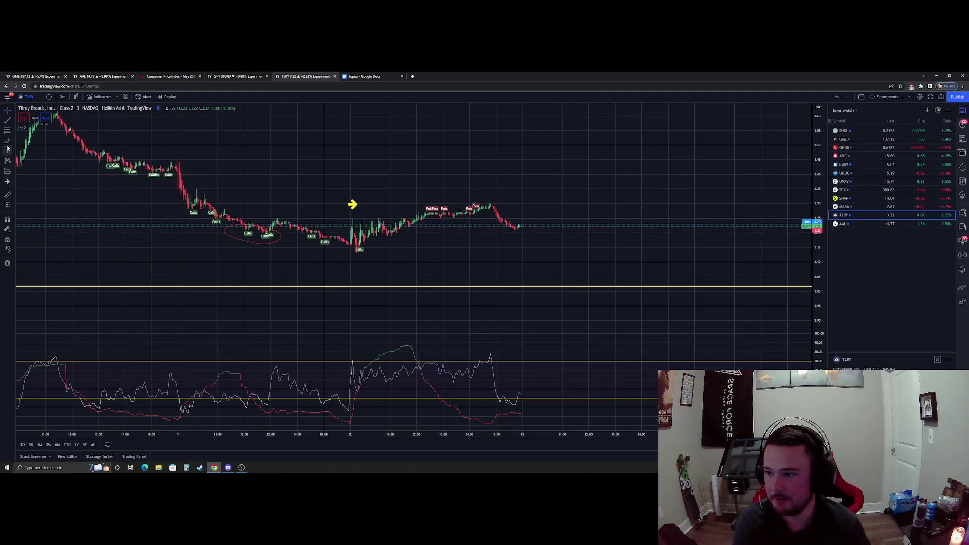
# Brush red arrows at the circled signals and for a dip to and rebound from the yellow line, plus a dollar sign above the circle.
pyautogui.moveTo(399, 257); pyautogui.dragTo(446, 265)
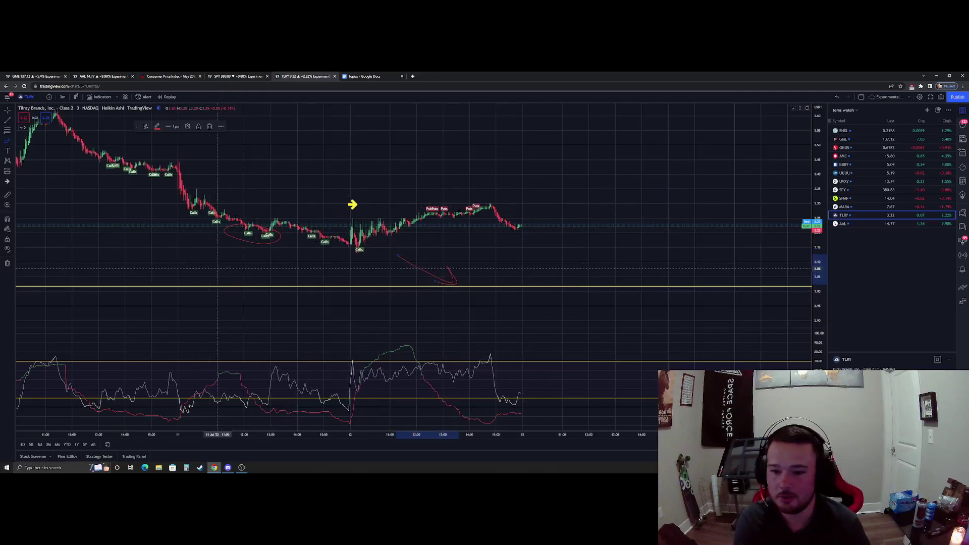
pyautogui.moveTo(125, 233)
pyautogui.mouseDown()
pyautogui.moveTo(211, 233)
pyautogui.moveTo(193, 240)
pyautogui.mouseUp()
pyautogui.moveTo(460, 262)
pyautogui.mouseDown()
pyautogui.moveTo(498, 263)
pyautogui.moveTo(573, 242)
pyautogui.moveTo(583, 212)
pyautogui.moveTo(561, 225)
pyautogui.mouseUp()
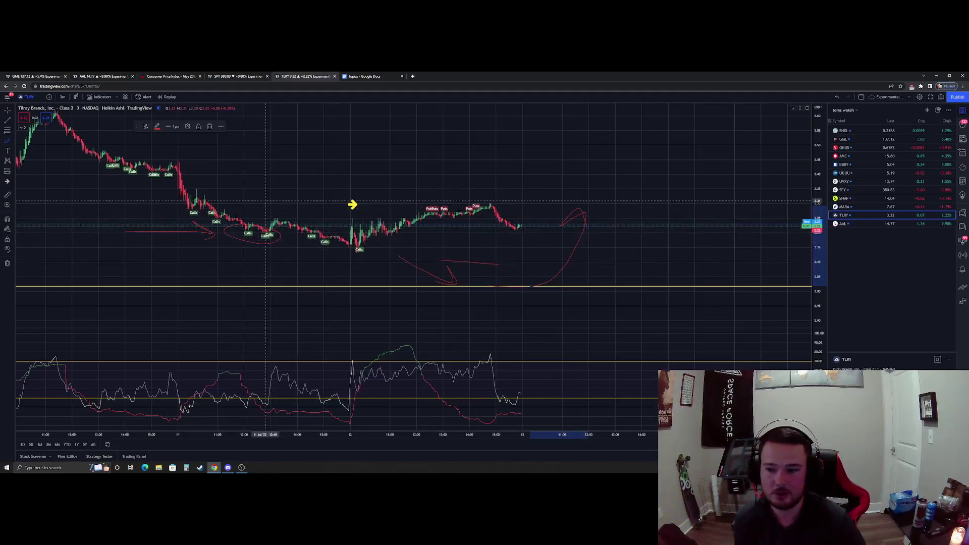
pyautogui.moveTo(276, 171)
pyautogui.mouseDown()
pyautogui.moveTo(272, 205)
pyautogui.moveTo(285, 164)
pyautogui.mouseUp()
# Delete the downward arrow, the short horizontal stroke and the rising curve near the yellow line after July 12's open.
pyautogui.click(459, 258)
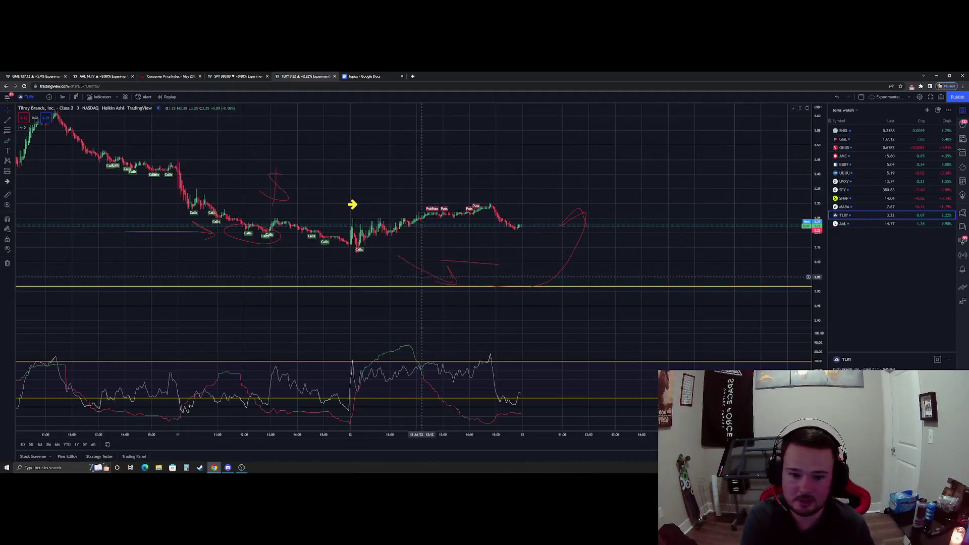
pyautogui.click(423, 267)
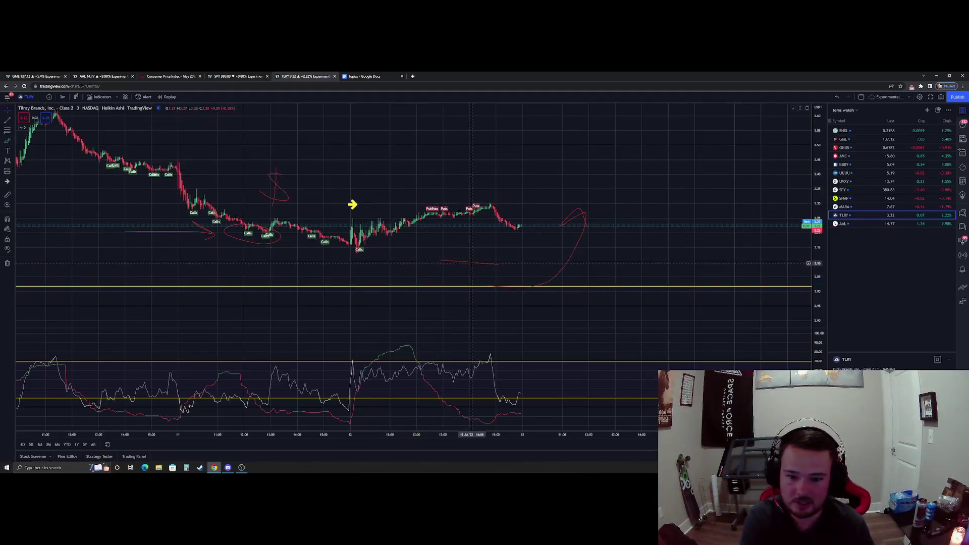
pyautogui.click(445, 262)
pyautogui.press('Delete')
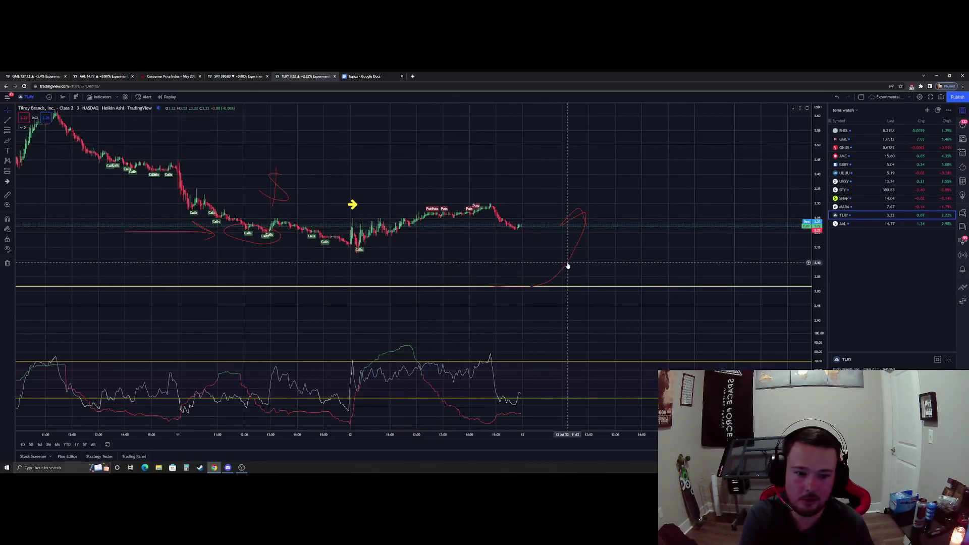
pyautogui.click(567, 266)
pyautogui.moveTo(575, 267); pyautogui.dragTo(533, 270)
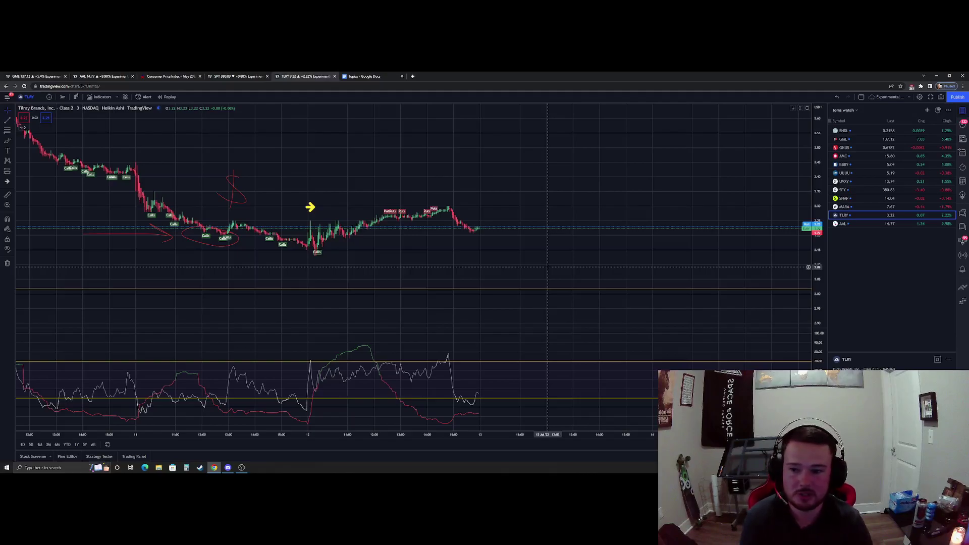
# Examine TLRY's price action and Calls and Puts signals from early July through July 12.
pyautogui.scroll(-3, 547, 268)
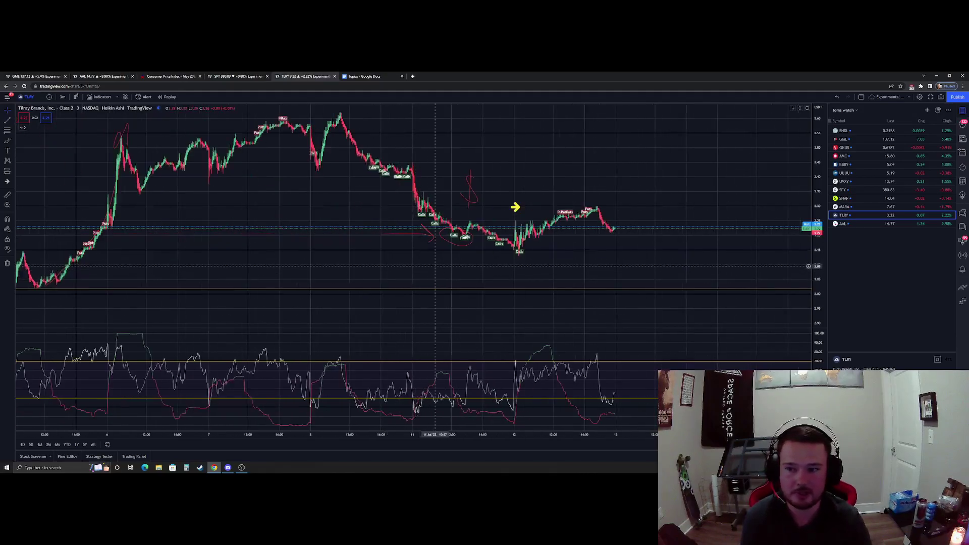
pyautogui.moveTo(490, 270); pyautogui.dragTo(350, 284)
pyautogui.scroll(2, 417, 284)
pyautogui.moveTo(238, 227); pyautogui.dragTo(413, 228)
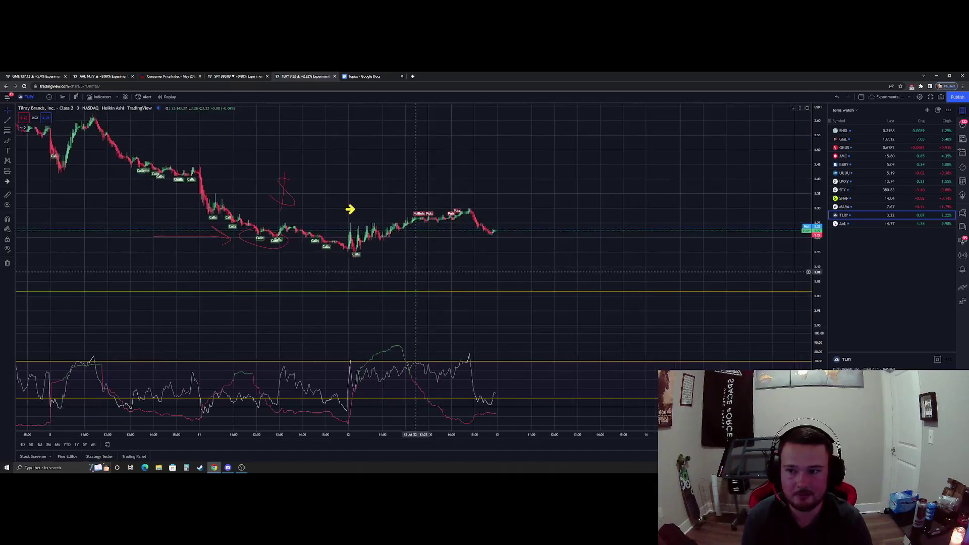
pyautogui.click(29, 97)
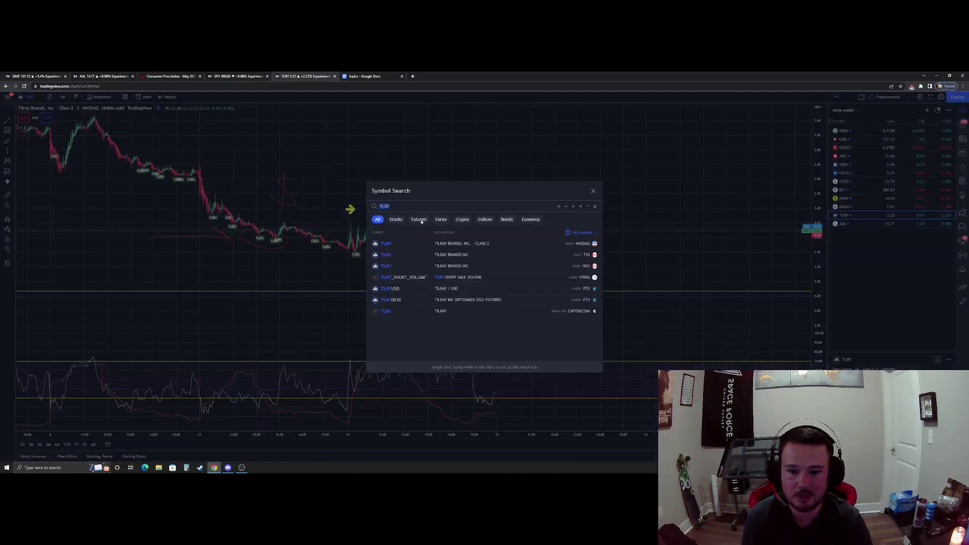
pyautogui.click(593, 191)
pyautogui.scroll(-3, 588, 275)
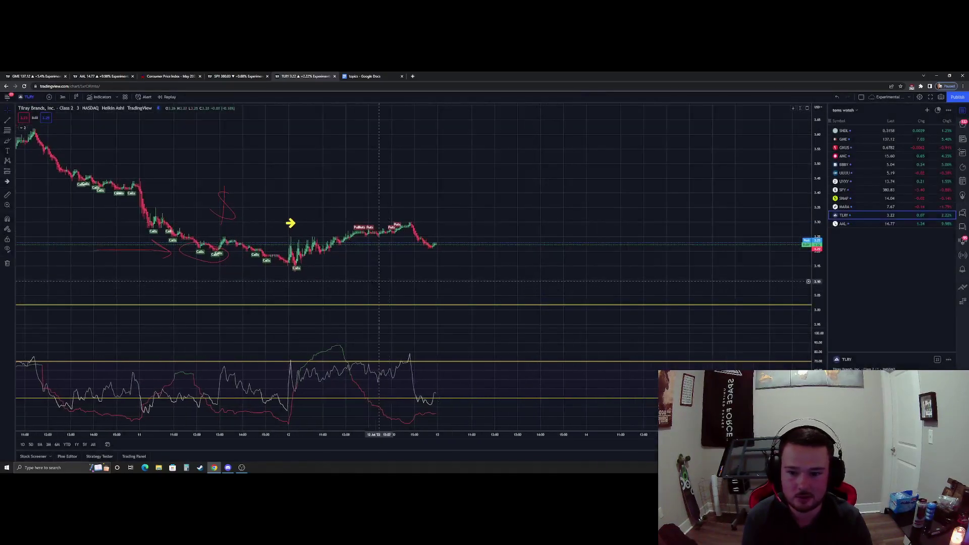
pyautogui.moveTo(563, 282); pyautogui.dragTo(411, 299)
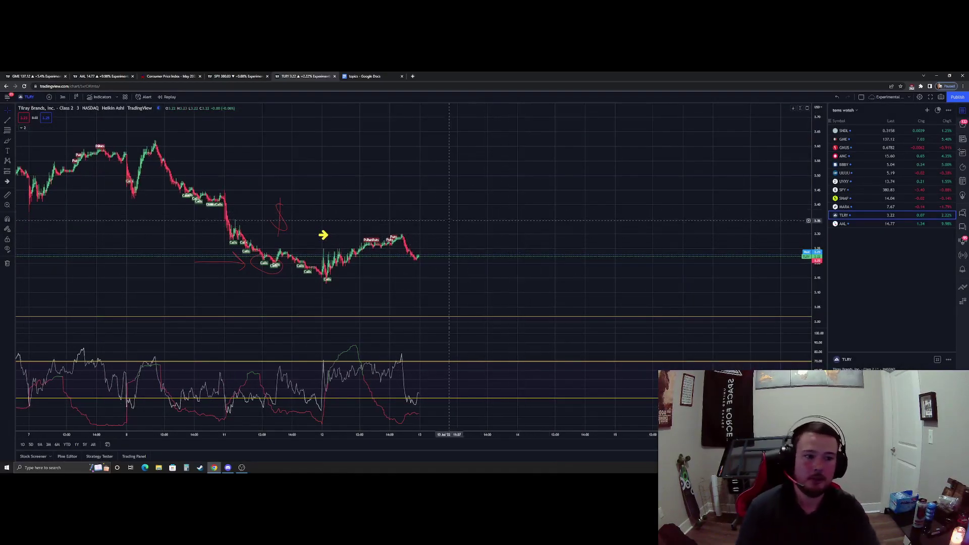
# Switch to the topics document in Google Docs to check the topic list, and return to the TLRY chart.
pyautogui.click(365, 76)
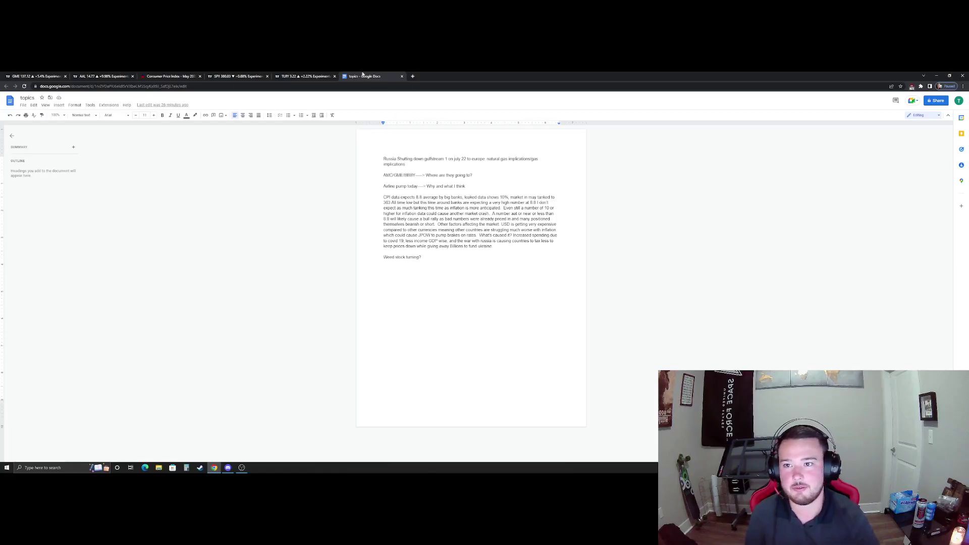
pyautogui.click(303, 76)
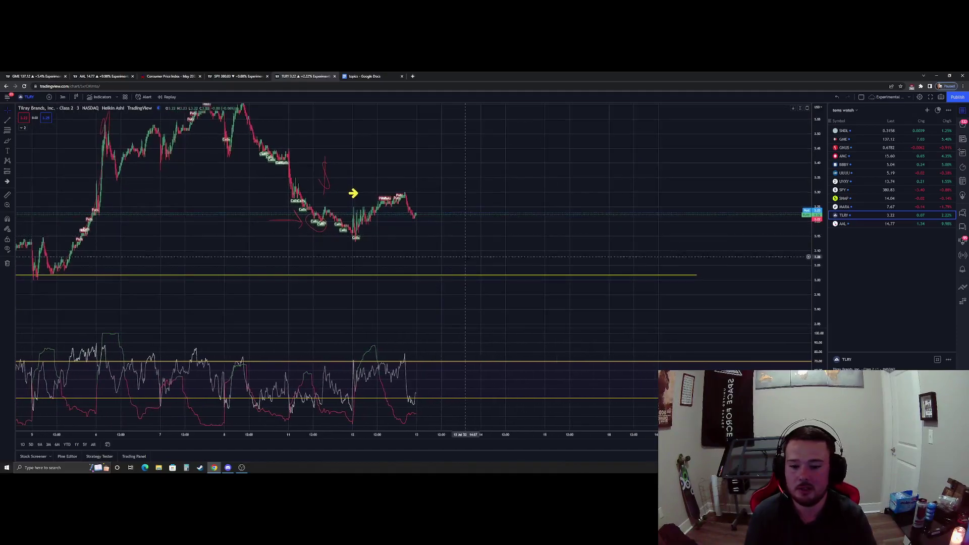
# Delete the red arrow and circle marking TLRY's July 11 Calls signals.
pyautogui.scroll(-5, 469, 260)
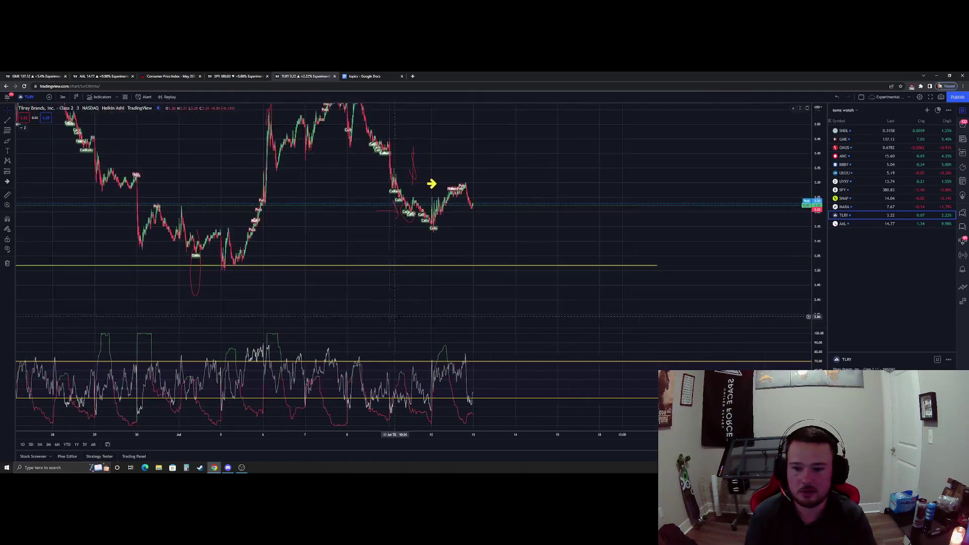
pyautogui.scroll(3, 399, 318)
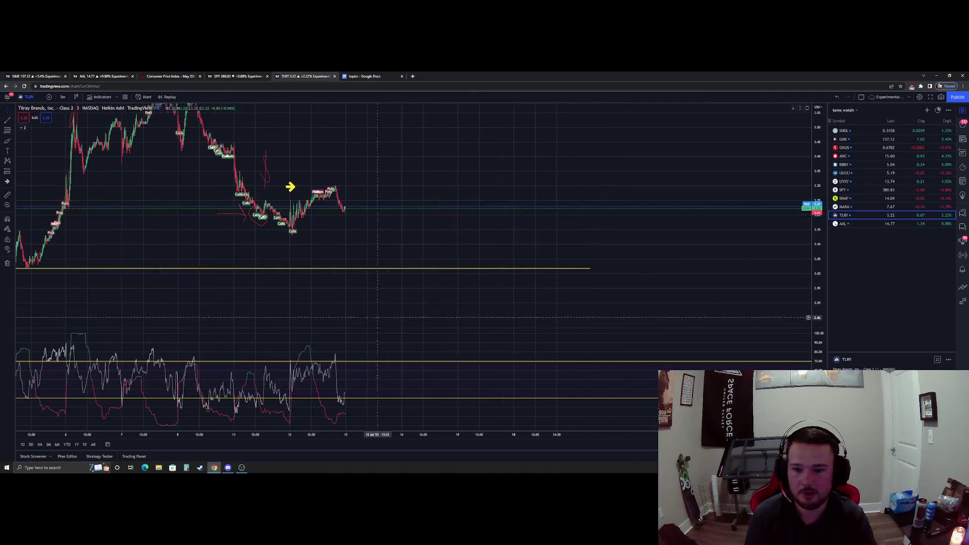
pyautogui.moveTo(367, 318); pyautogui.dragTo(475, 330)
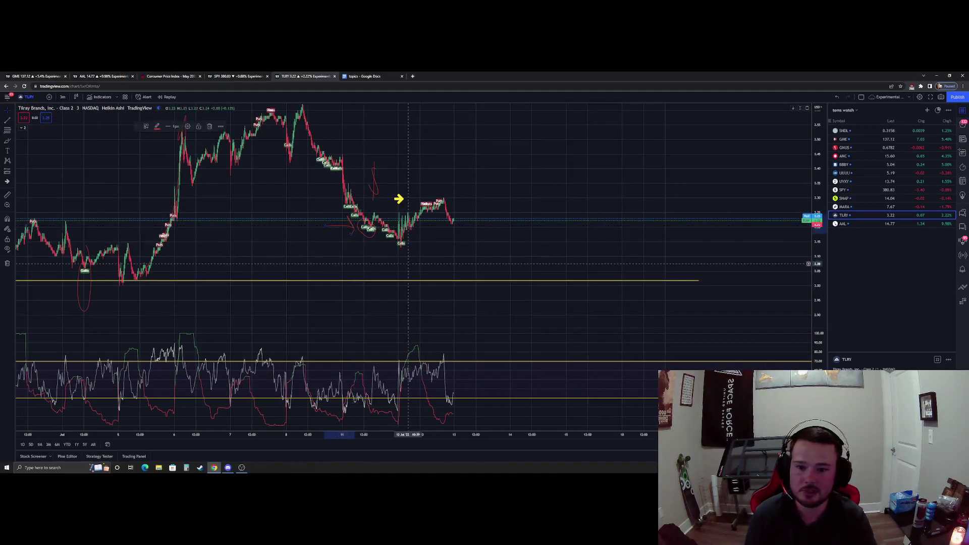
pyautogui.press('Delete')
pyautogui.moveTo(535, 248); pyautogui.dragTo(511, 266)
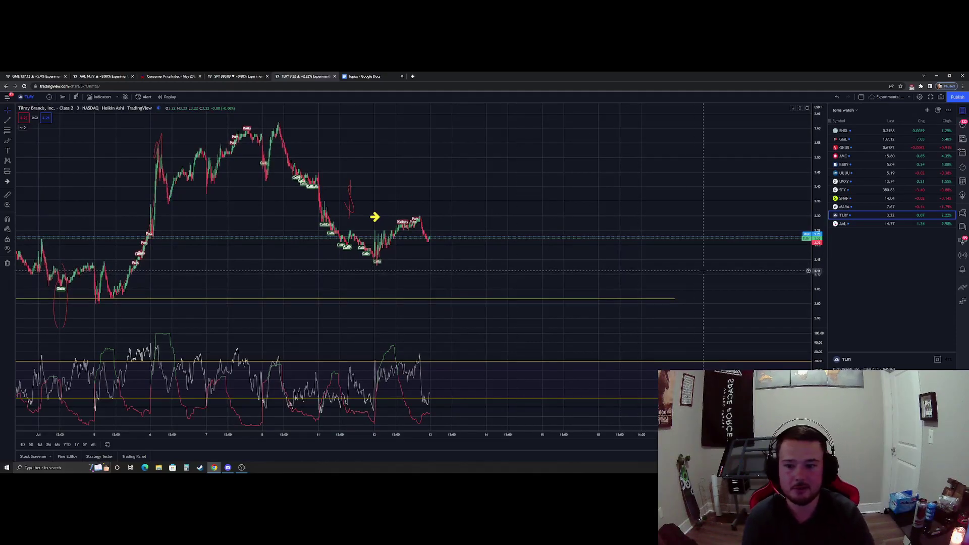